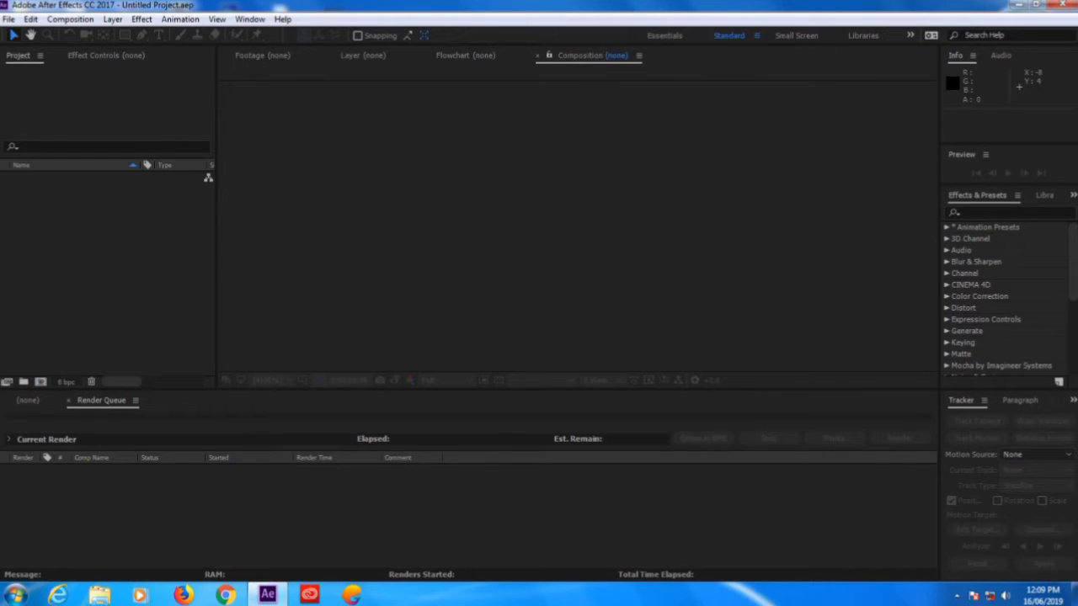
- Import hemer remove clip from the thor hemer effects folder on drive E and create a composition from it
{"action": "key", "text": "ctrl+i"}
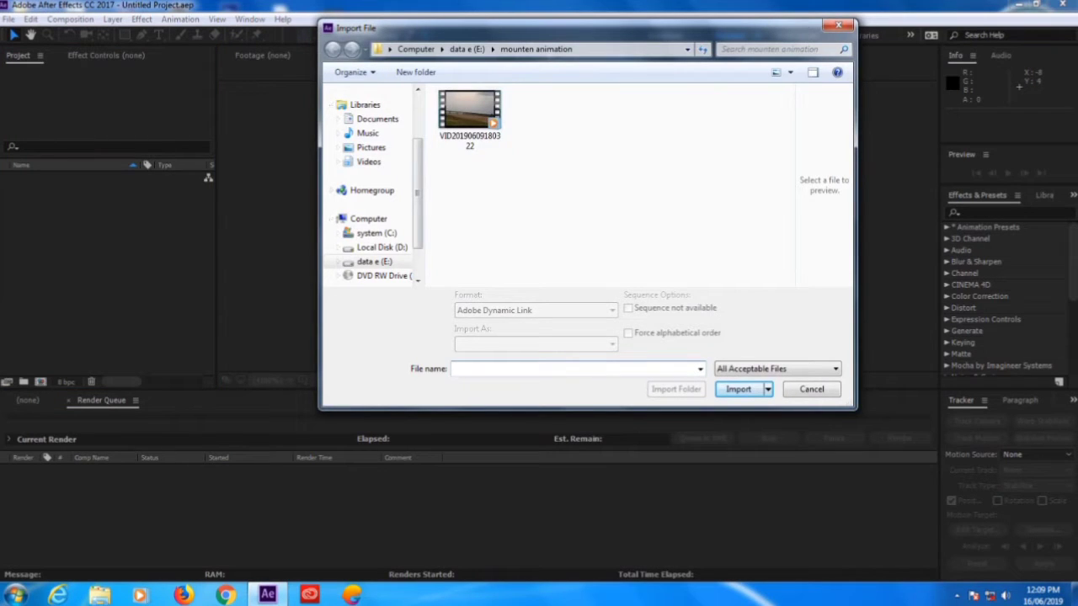
{"action": "left_click", "coordinate": [466, 49]}
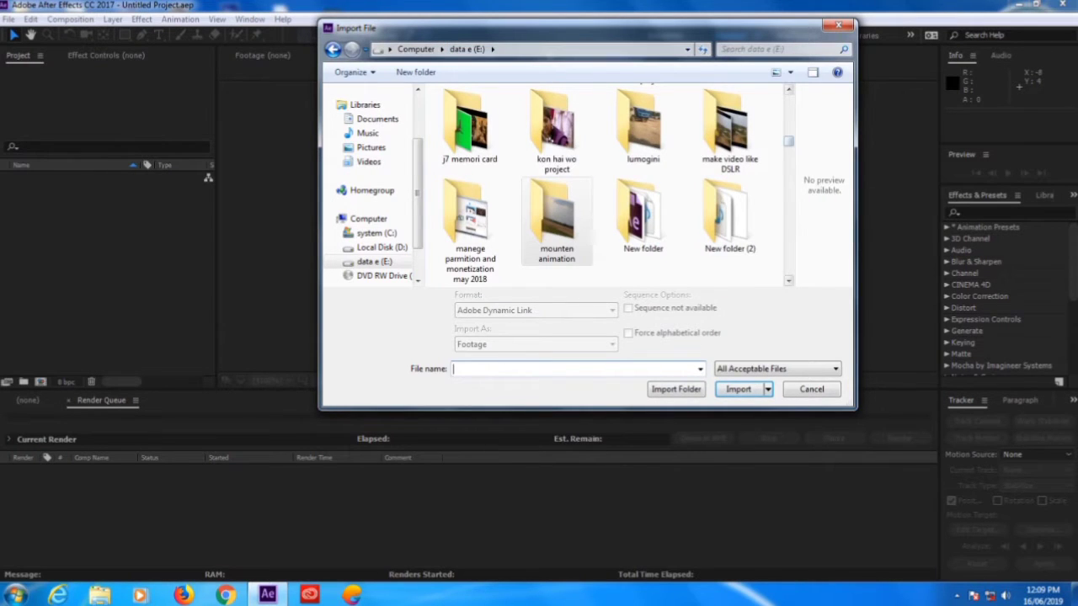
{"action": "scroll", "coordinate": [644, 139], "scroll_direction": "down", "scroll_amount": 1}
{"action": "scroll", "coordinate": [644, 139], "scroll_direction": "down", "scroll_amount": 3}
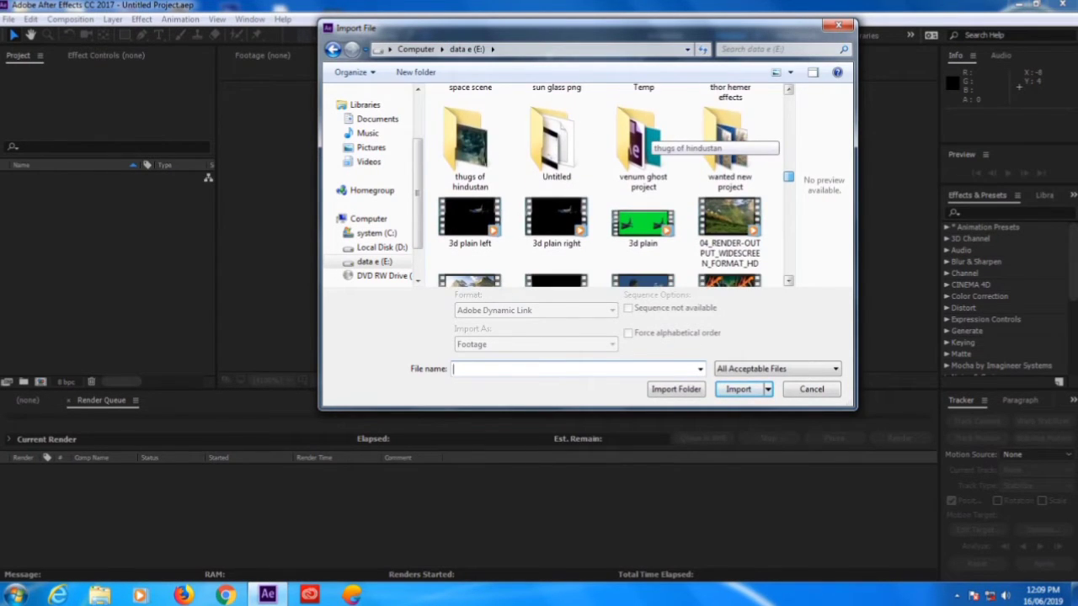
{"action": "scroll", "coordinate": [644, 139], "scroll_direction": "up", "scroll_amount": 2}
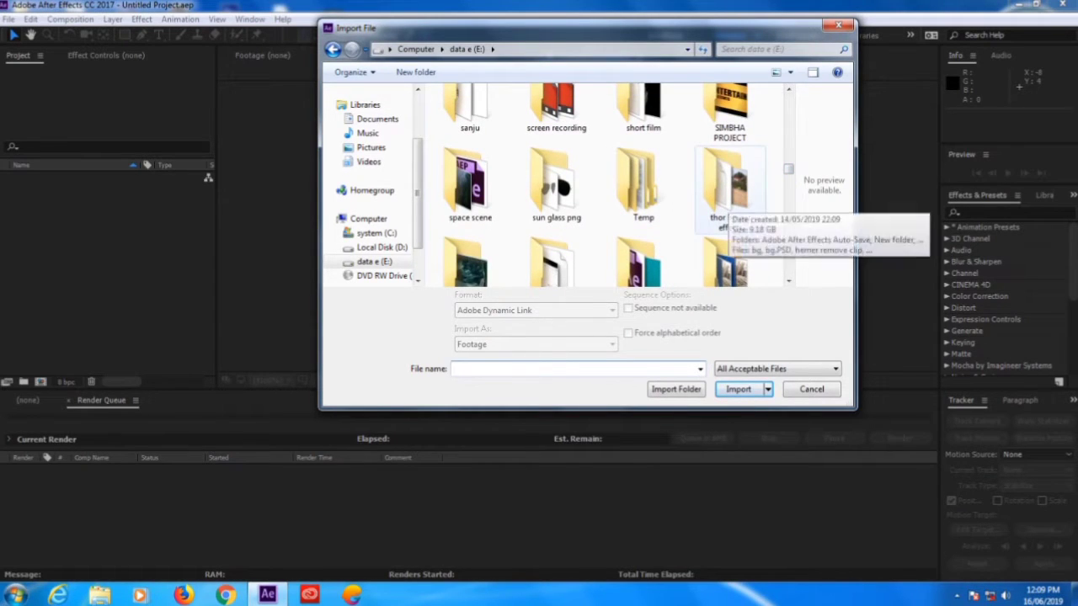
{"action": "double_click", "coordinate": [727, 189]}
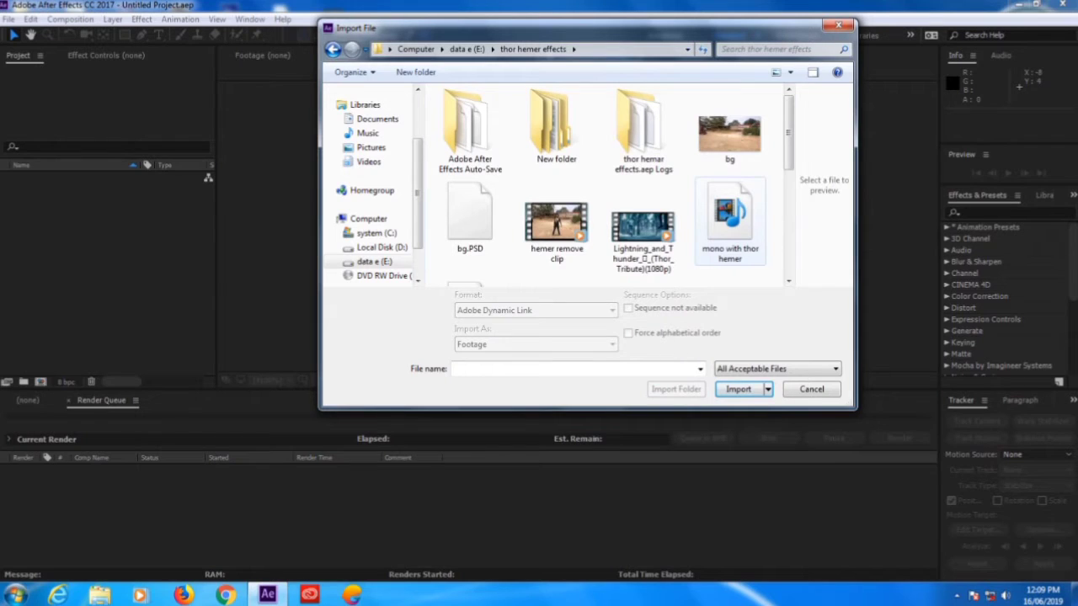
{"action": "double_click", "coordinate": [556, 226]}
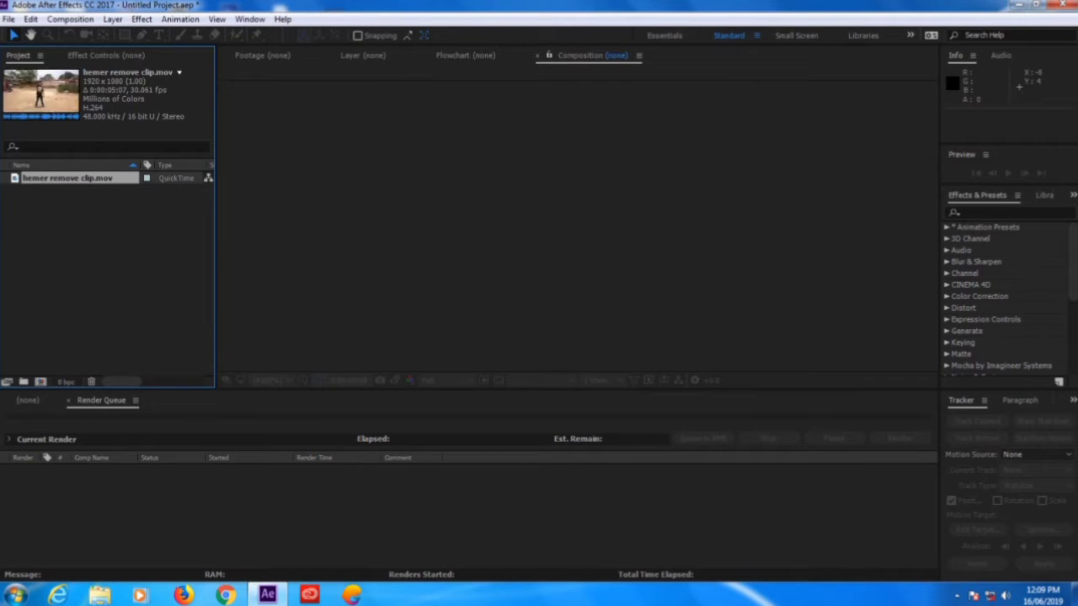
{"action": "left_click_drag", "start_coordinate": [67, 178], "coordinate": [40, 381]}
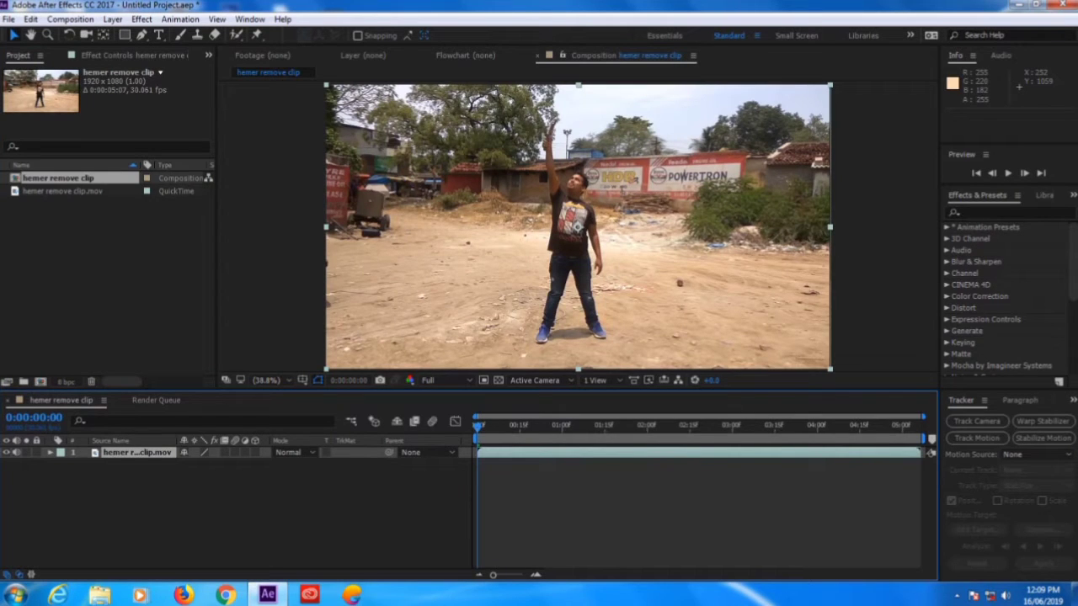
- Preview the hemer remove clip composition from the start and return to the first frame
{"action": "mouse_move", "coordinate": [477, 427]}
{"action": "left_mouse_down"}
{"action": "mouse_move", "coordinate": [508, 428]}
{"action": "mouse_move", "coordinate": [476, 428]}
{"action": "left_mouse_up"}
{"action": "left_click", "coordinate": [1008, 173]}
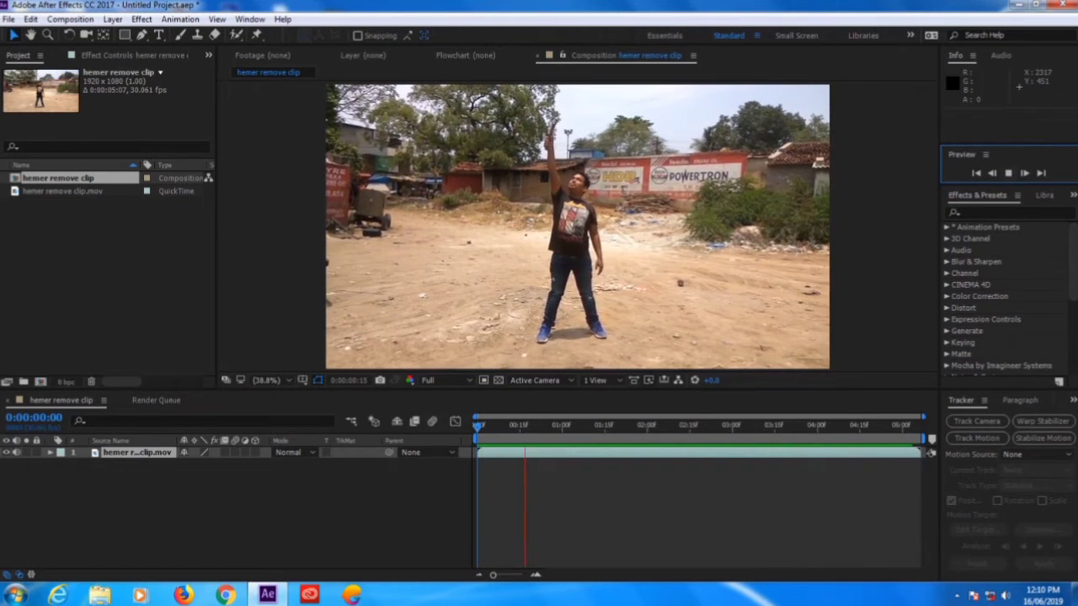
{"action": "key", "text": "space"}
{"action": "left_click", "coordinate": [463, 440]}
{"action": "key", "text": "Home"}
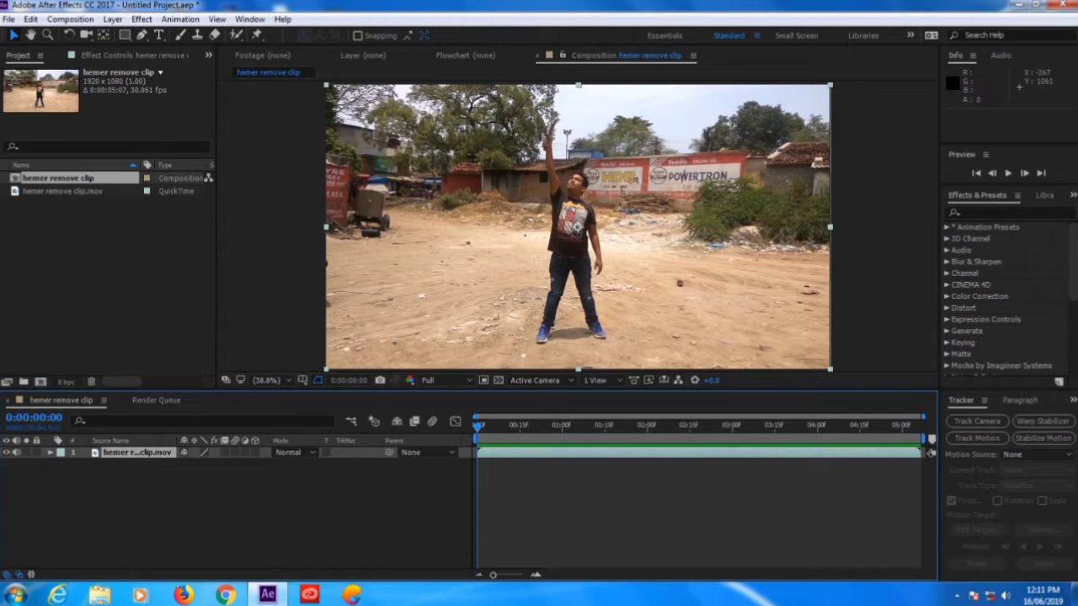
- Import thor shooting.avi, place it above the hemer remove clip.mov layer, and briefly preview it
{"action": "key", "text": "ctrl+i"}
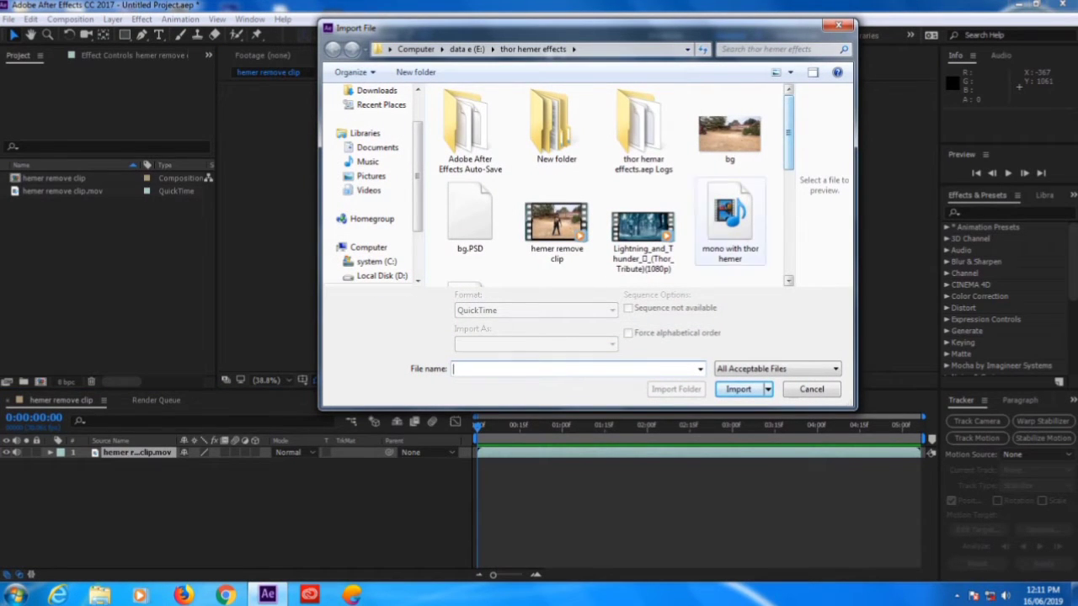
{"action": "scroll", "coordinate": [642, 227], "scroll_direction": "down", "scroll_amount": 2}
{"action": "double_click", "coordinate": [728, 193]}
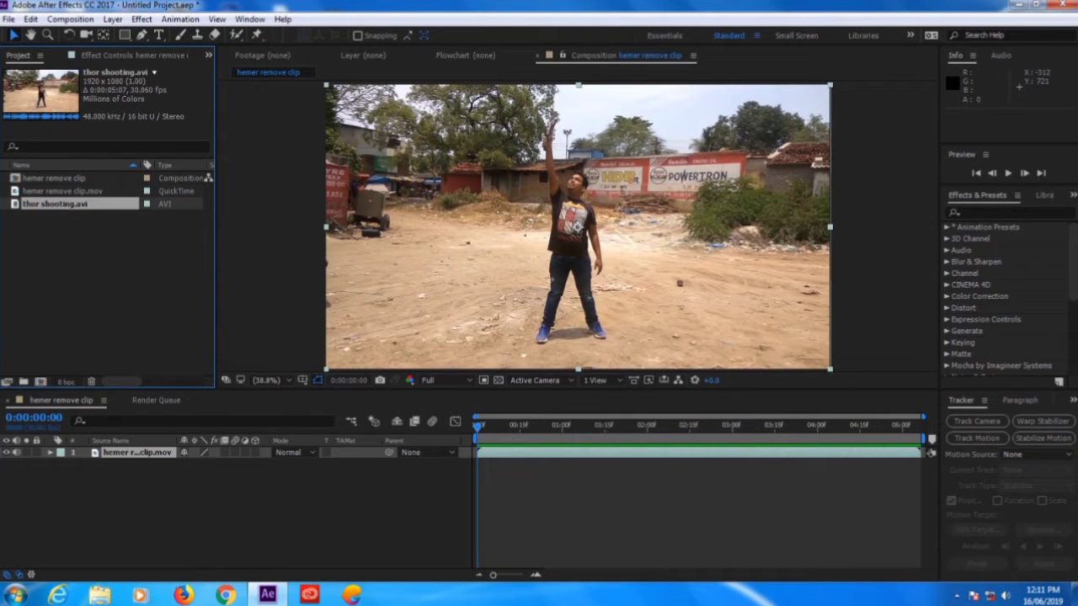
{"action": "left_click_drag", "start_coordinate": [54, 203], "coordinate": [55, 448]}
{"action": "left_click_drag", "start_coordinate": [463, 440], "coordinate": [463, 440]}
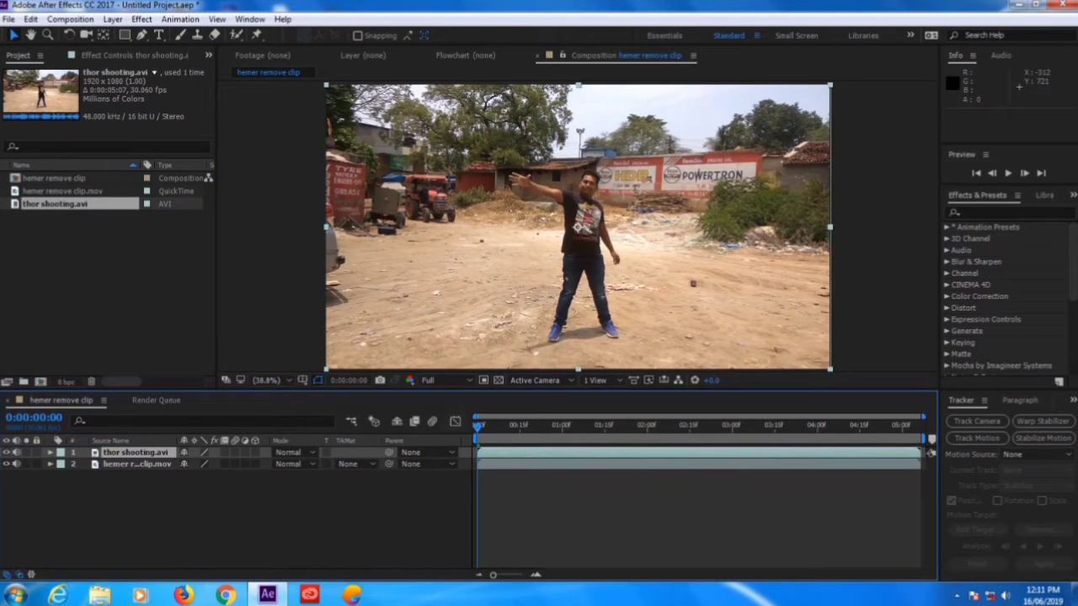
{"action": "key", "text": "space"}
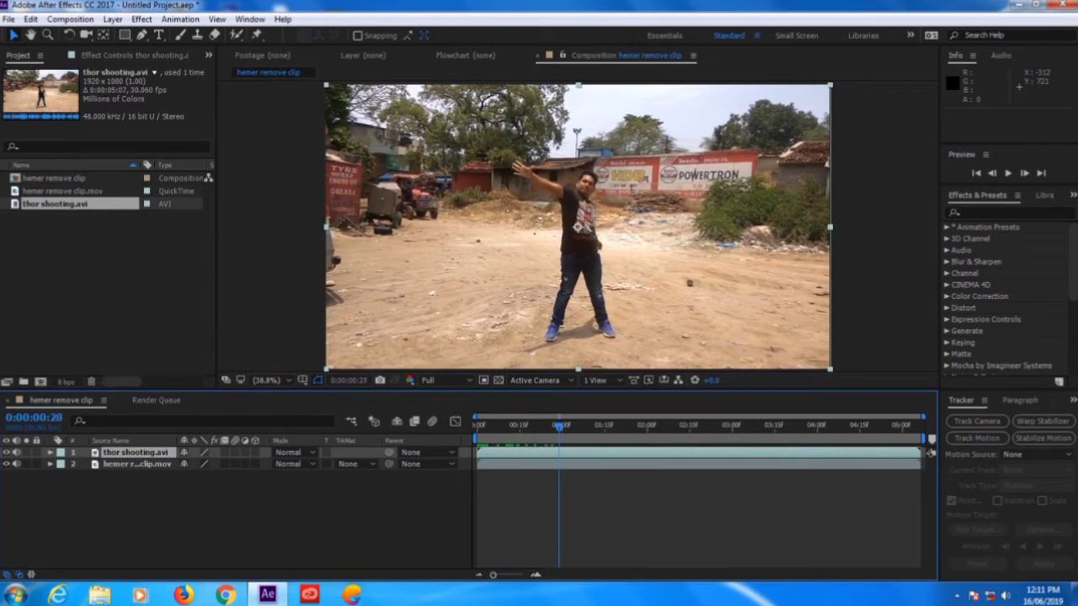
{"action": "key", "text": "space"}
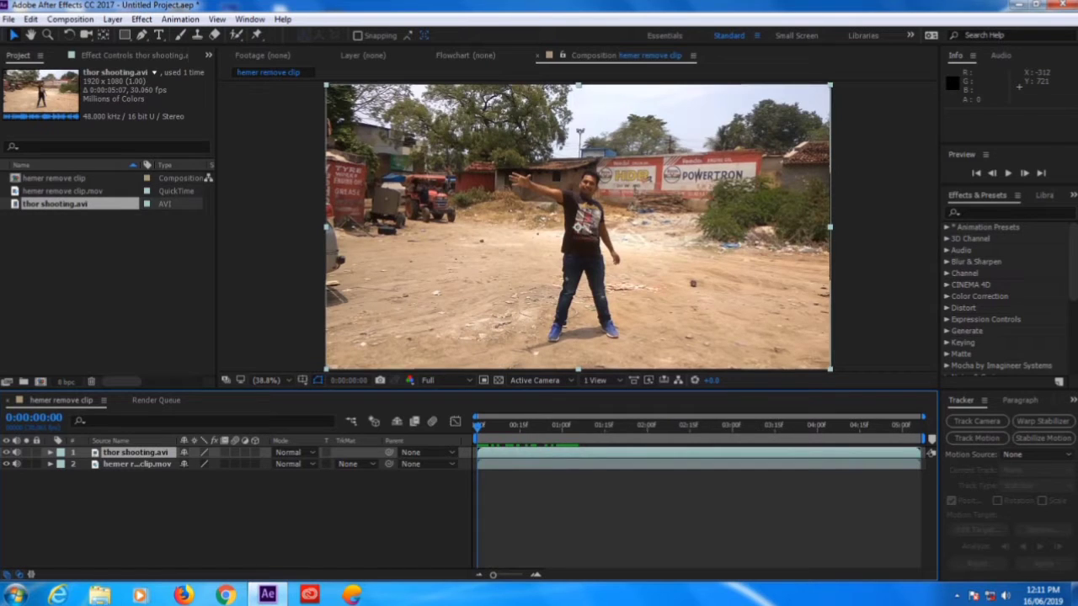
- Time-reverse the hemer remove clip.mov layer
{"action": "left_click", "coordinate": [136, 464]}
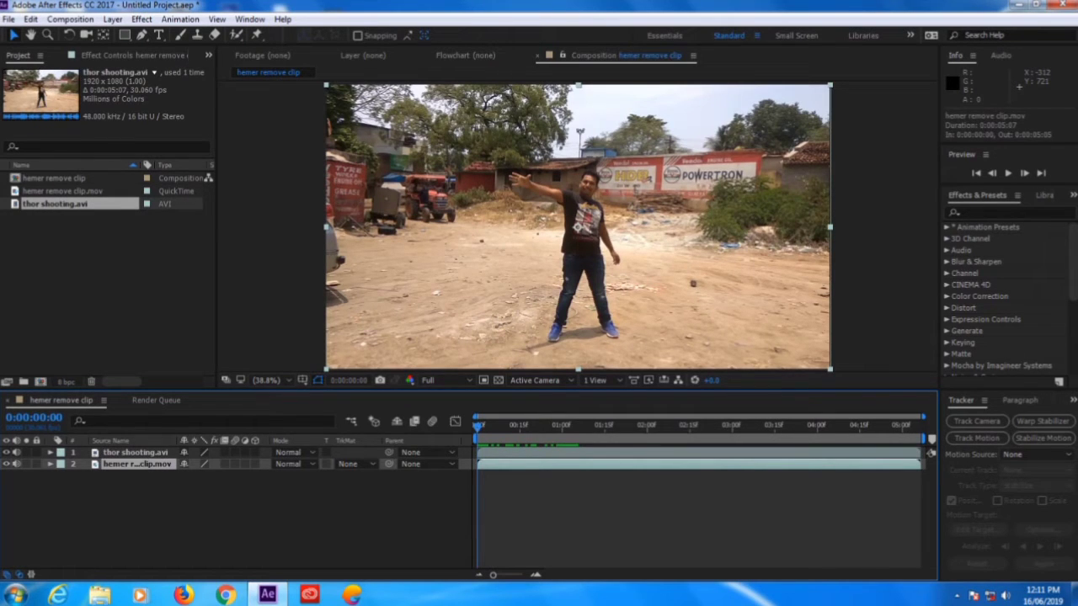
{"action": "right_click", "coordinate": [680, 464]}
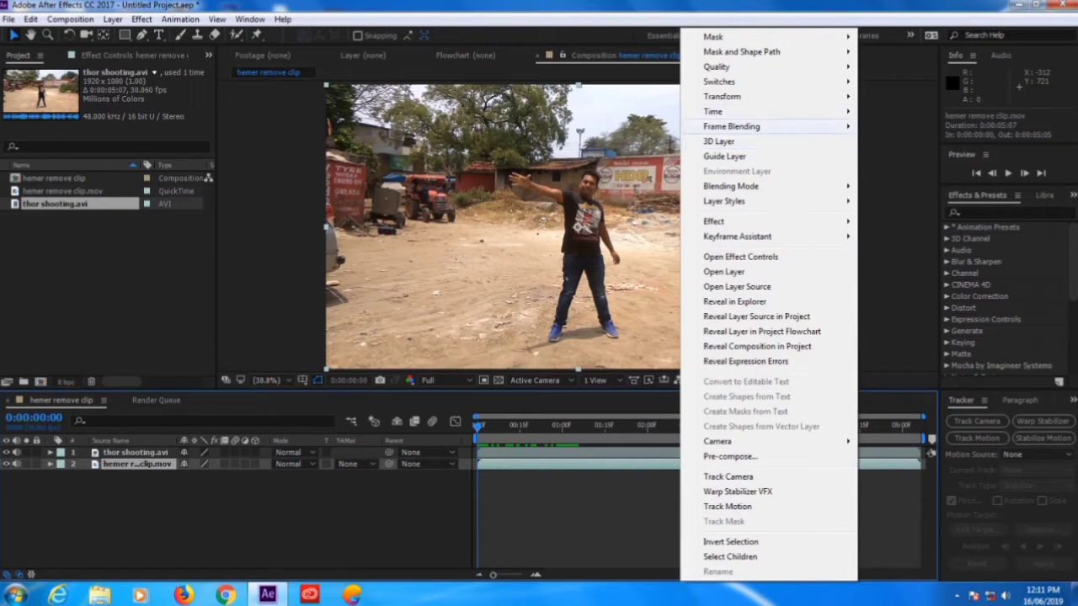
{"action": "mouse_move", "coordinate": [741, 111]}
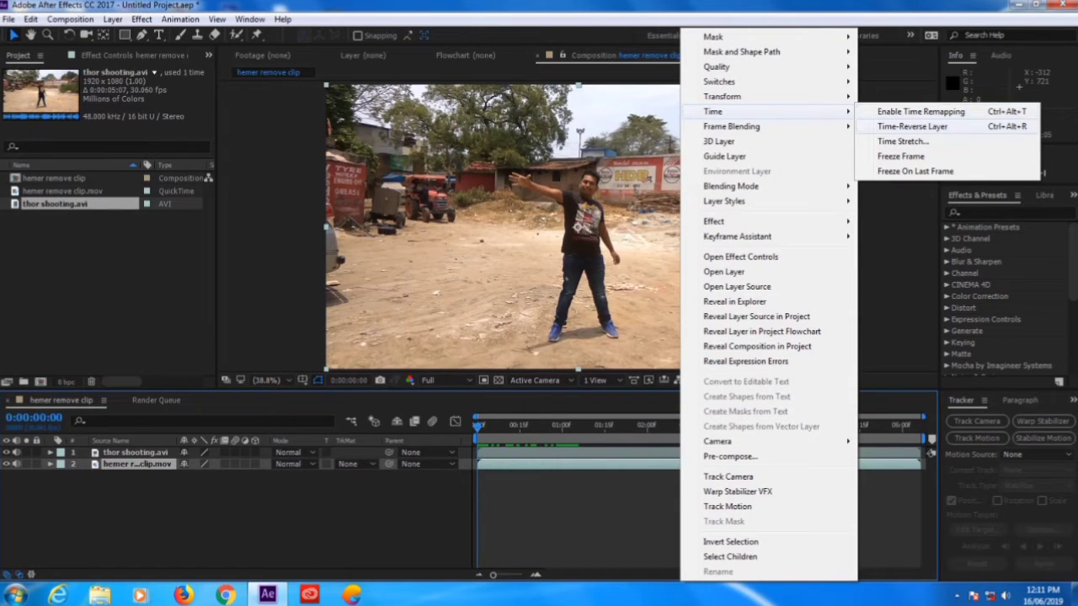
{"action": "left_click", "coordinate": [912, 126]}
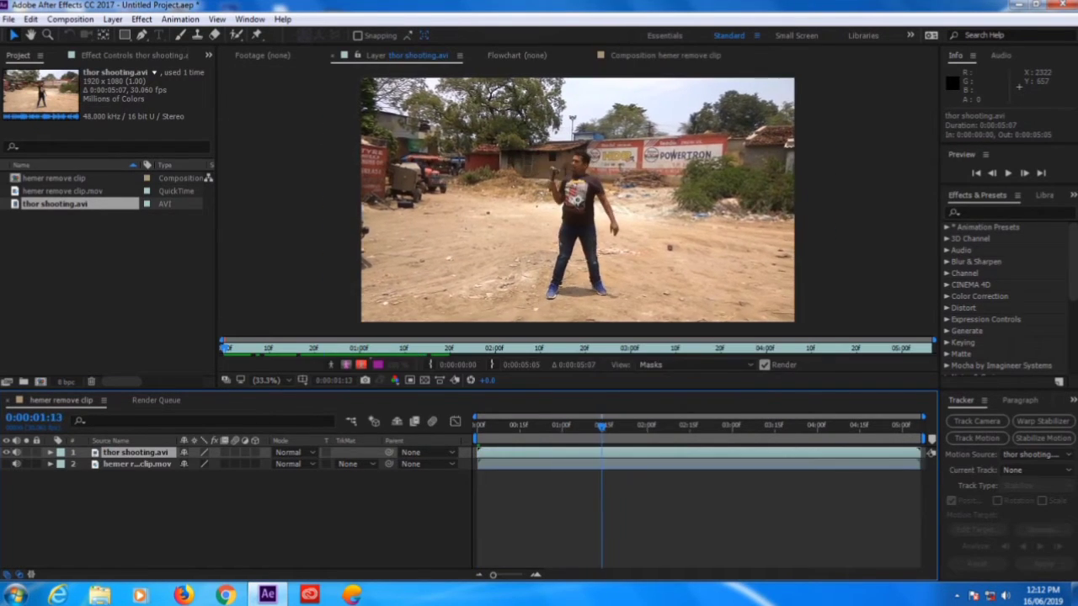
- Start a motion track on the thor shooting.avi layer from the first frame, with position, rotation and scale enabled
{"action": "key", "text": "Home"}
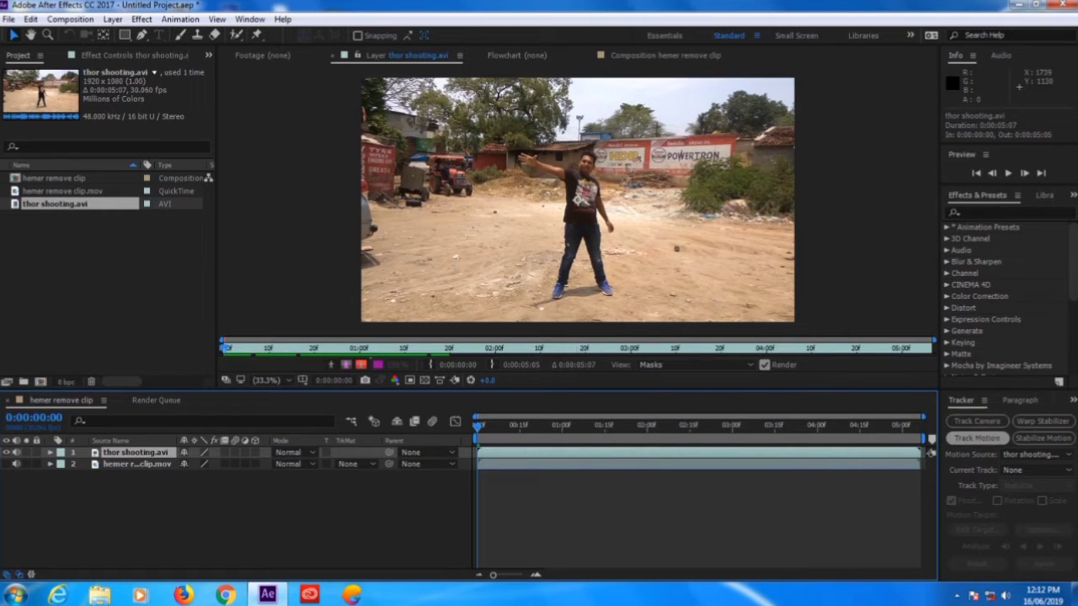
{"action": "left_click", "coordinate": [977, 437]}
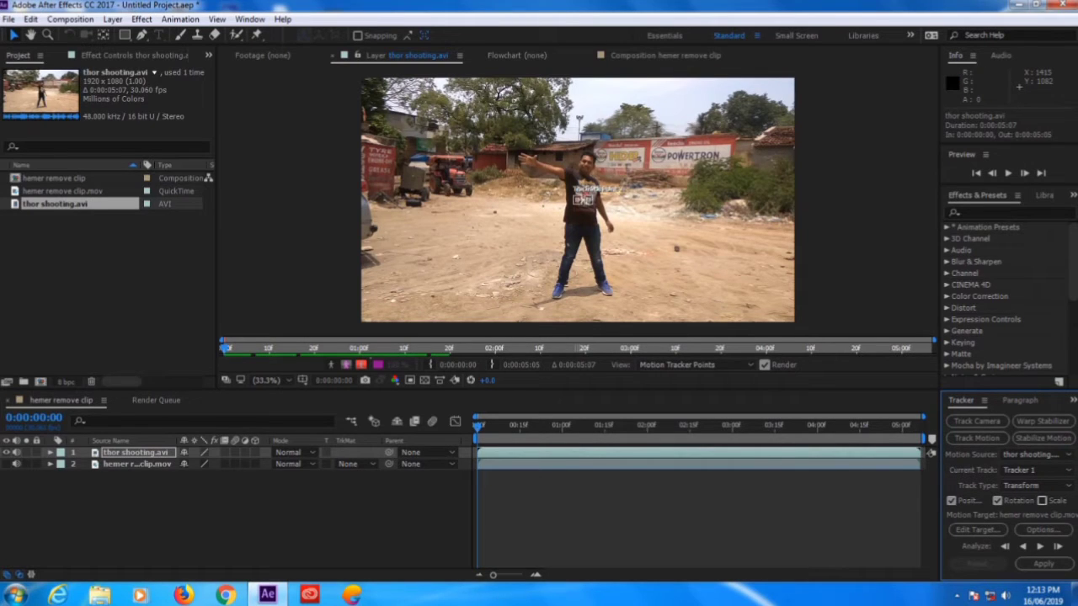
{"action": "left_click", "coordinate": [1042, 500]}
- At 0:00:05:03, place Track Point 2 on the head of the raised hammer
{"action": "left_click", "coordinate": [463, 439]}
{"action": "key", "text": "space"}
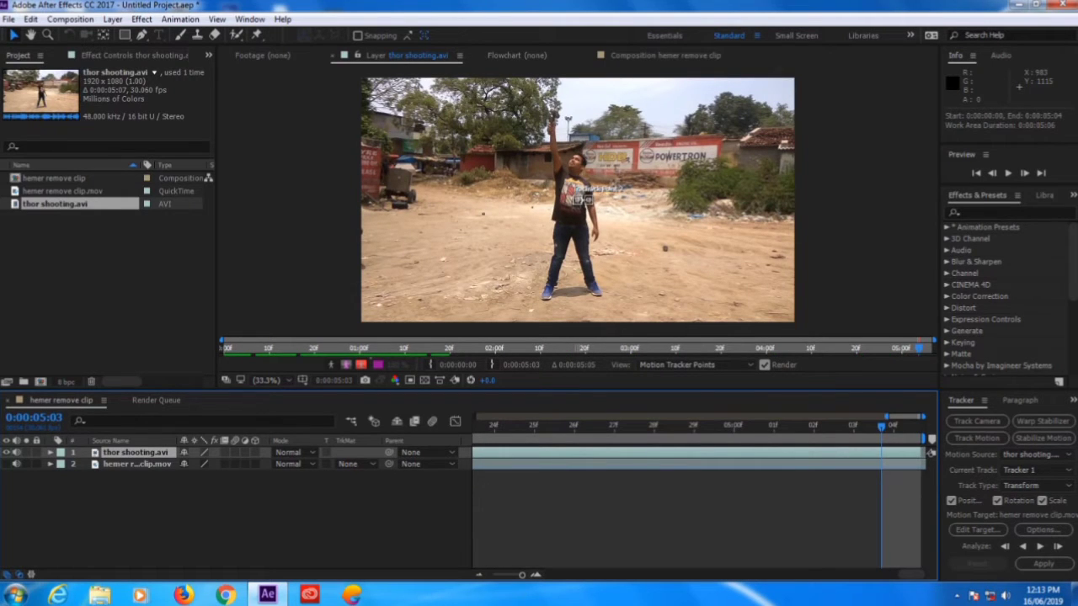
{"action": "key", "text": "semicolon"}
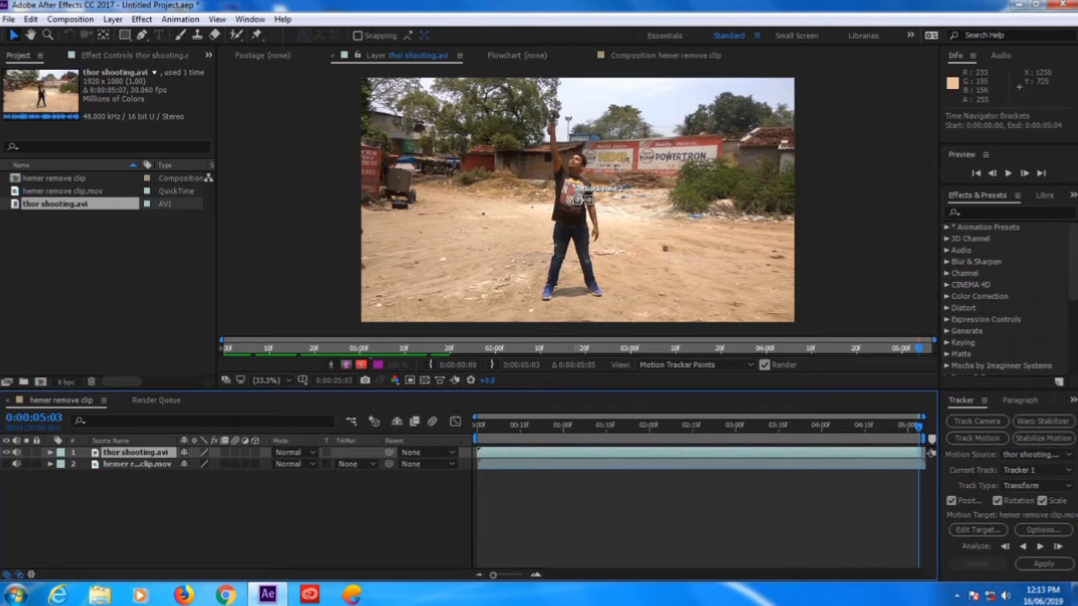
{"action": "key", "text": "slash"}
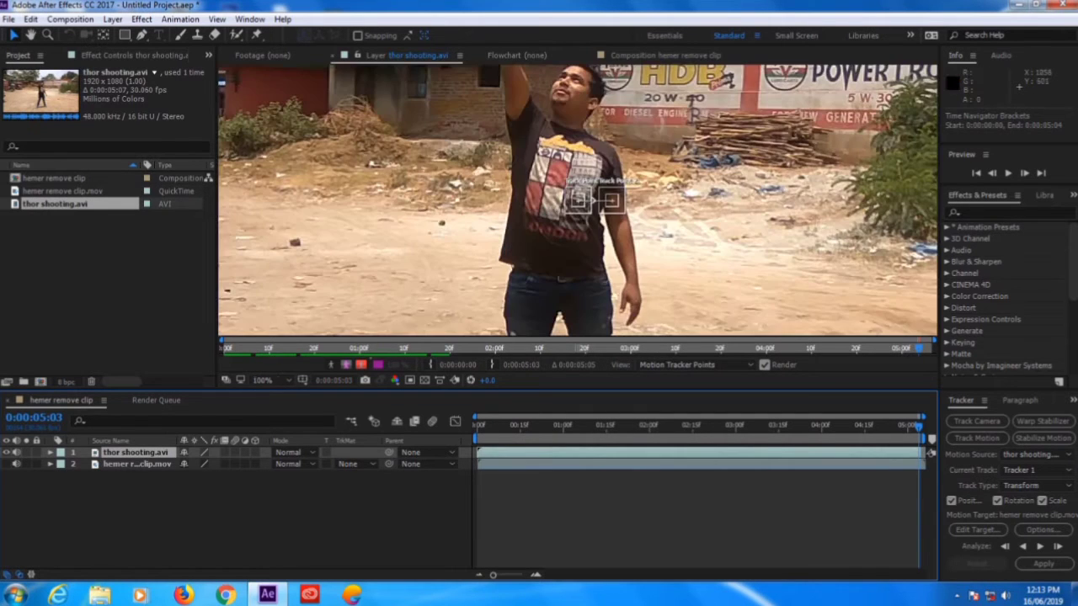
{"action": "key", "text": "space"}
{"action": "left_click_drag", "start_coordinate": [681, 143], "coordinate": [669, 262]}
{"action": "left_click_drag", "start_coordinate": [586, 314], "coordinate": [589, 352]}
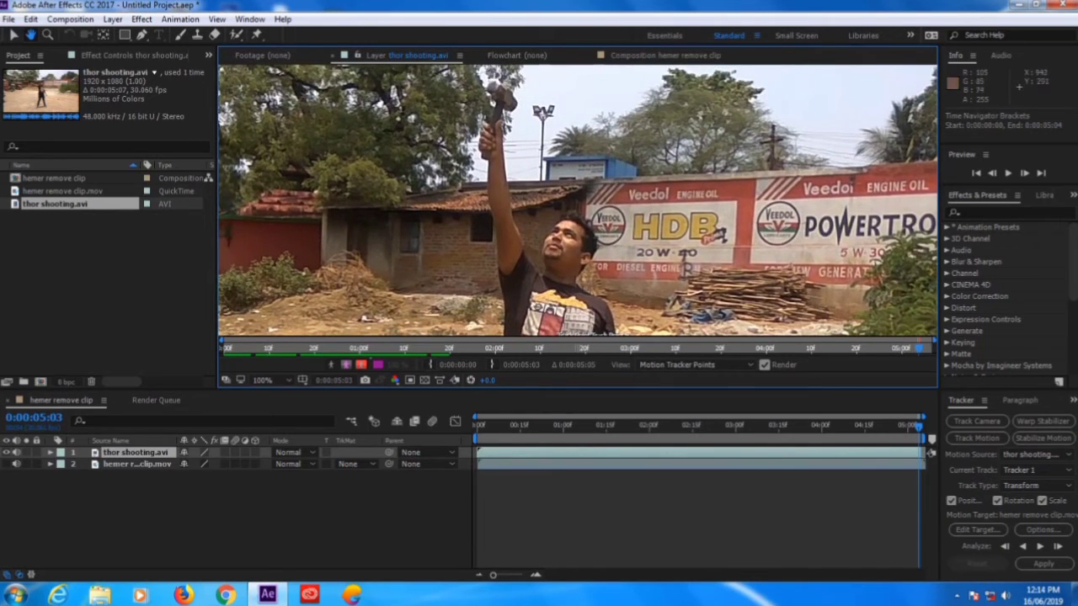
{"action": "key", "text": "v"}
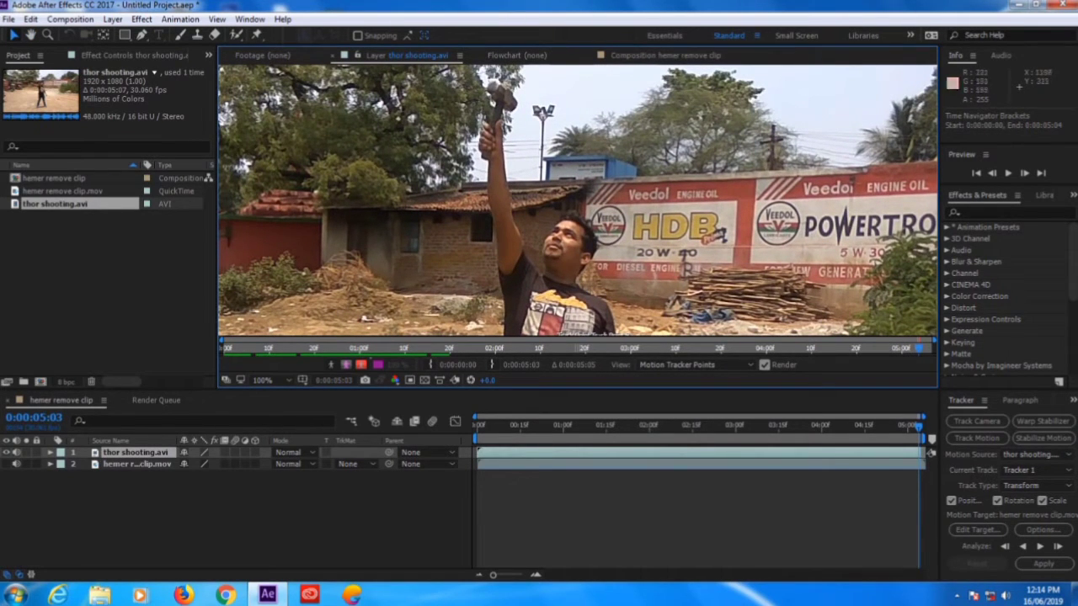
{"action": "key", "text": "space"}
{"action": "left_click_drag", "start_coordinate": [696, 179], "coordinate": [703, 93]}
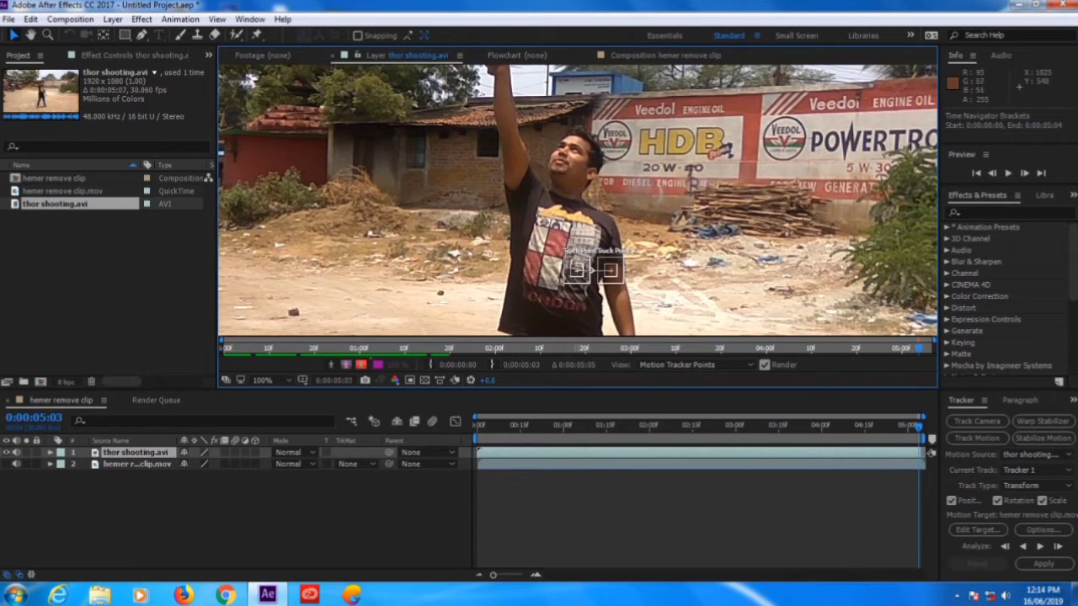
{"action": "left_click_drag", "start_coordinate": [610, 270], "coordinate": [511, 175]}
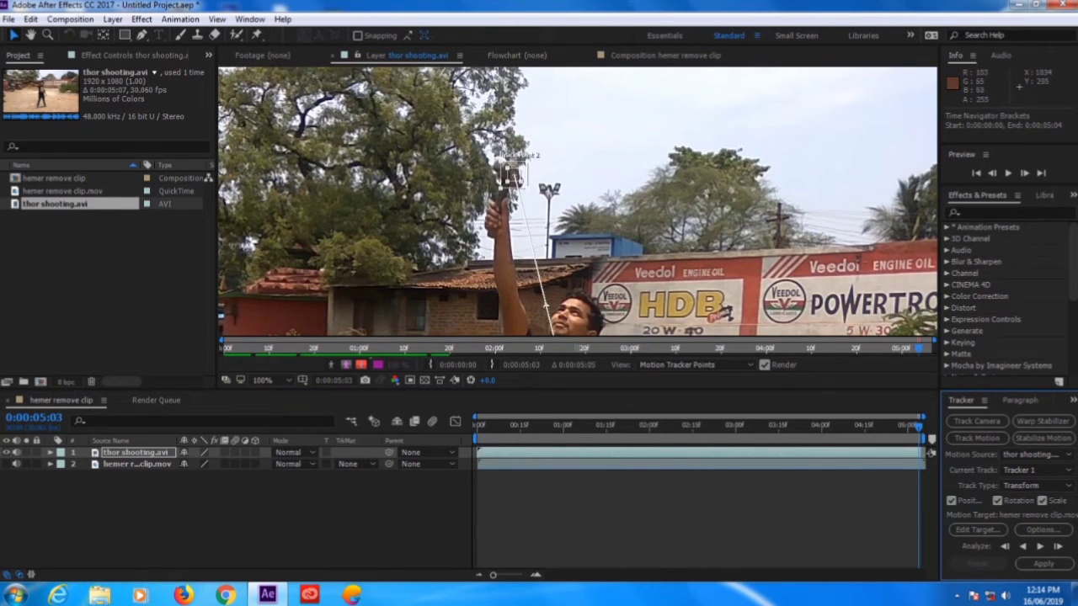
- Place Track Point 1 on the hand gripping the hammer and check both track points up close
{"action": "scroll", "coordinate": [577, 199], "scroll_direction": "down", "scroll_amount": 5}
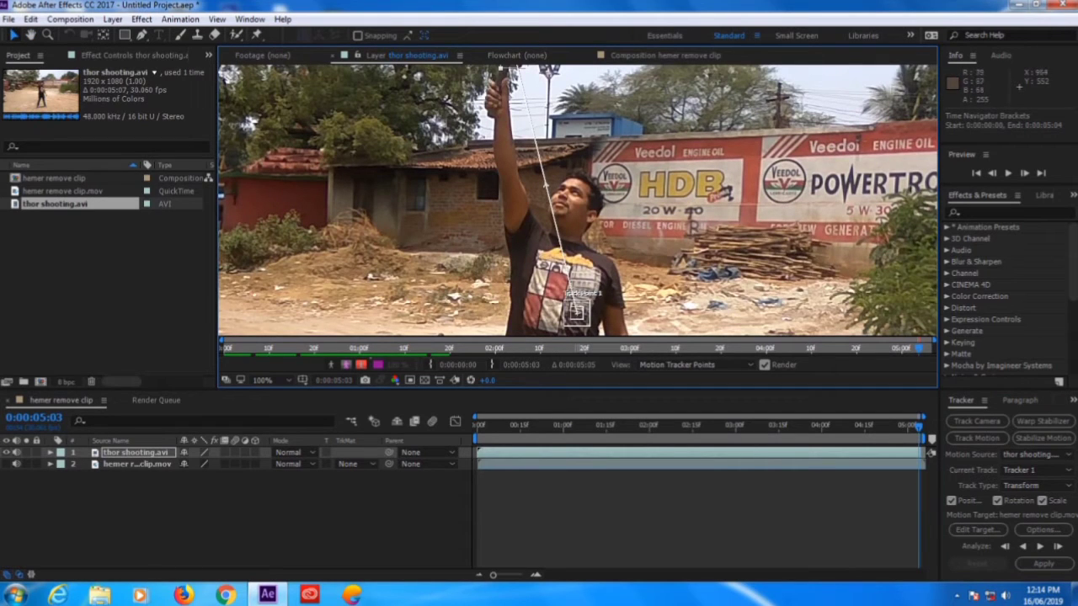
{"action": "left_click_drag", "start_coordinate": [576, 310], "coordinate": [493, 110]}
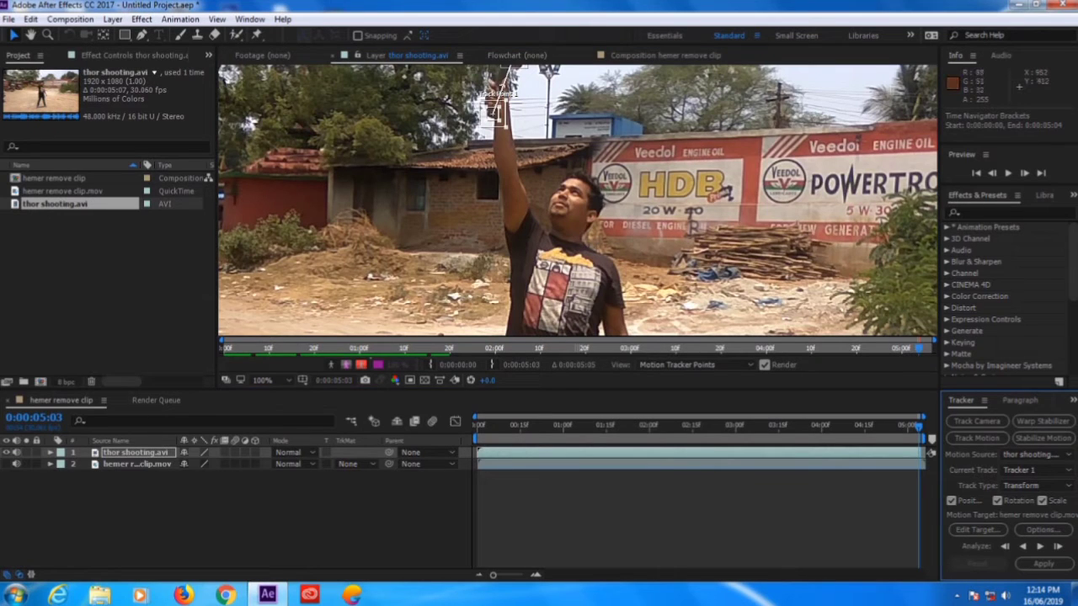
{"action": "scroll", "coordinate": [551, 232], "scroll_direction": "down", "scroll_amount": 1}
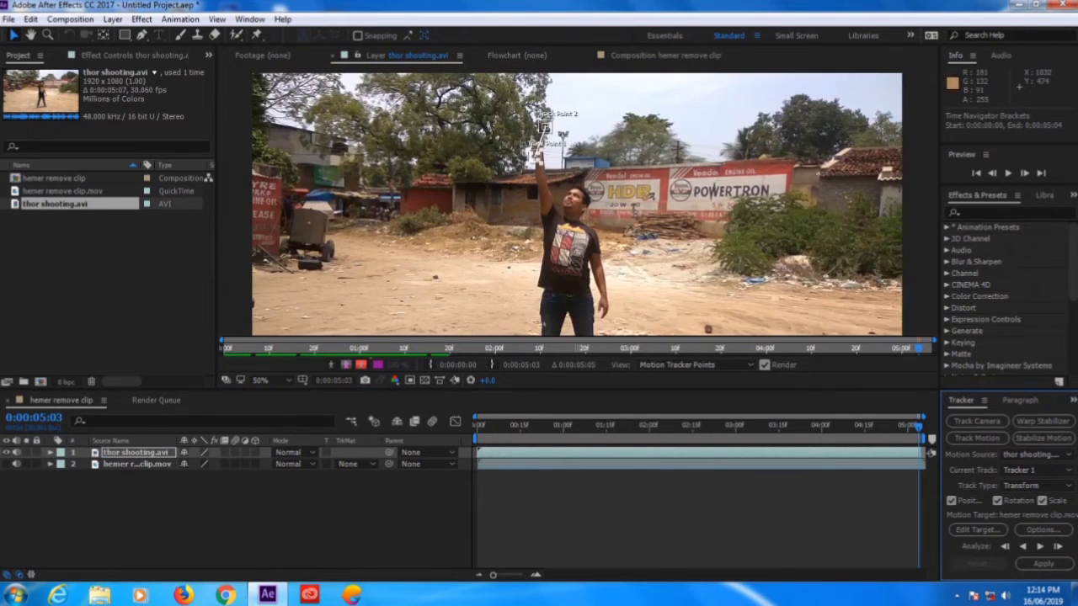
{"action": "left_click_drag", "start_coordinate": [623, 164], "coordinate": [650, 242]}
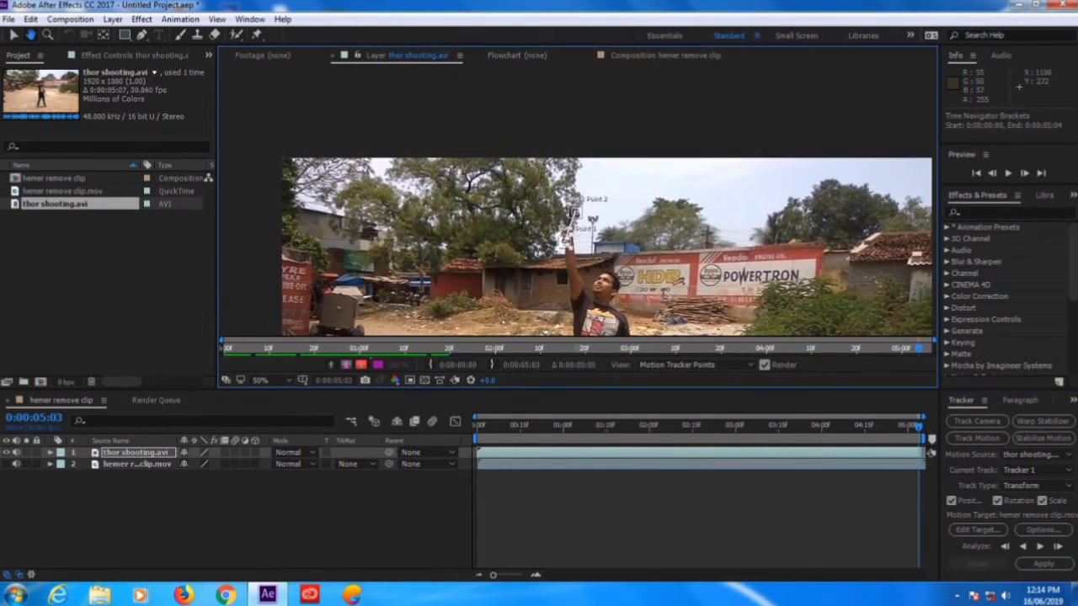
{"action": "scroll", "coordinate": [581, 206], "scroll_direction": "up", "scroll_amount": 4}
{"action": "left_click_drag", "start_coordinate": [679, 175], "coordinate": [643, 169]}
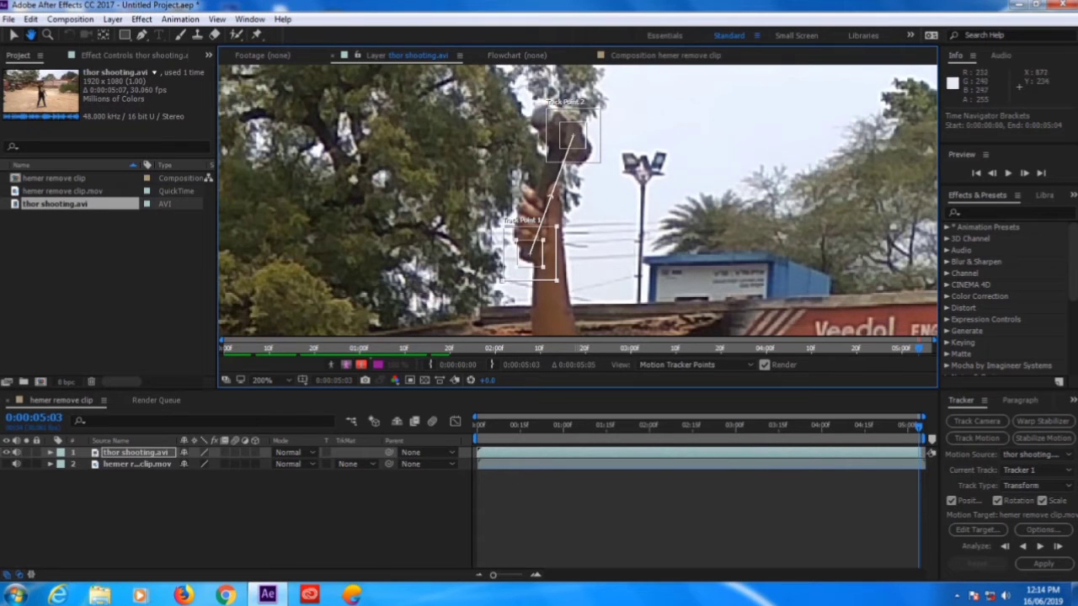
{"action": "key", "text": "v"}
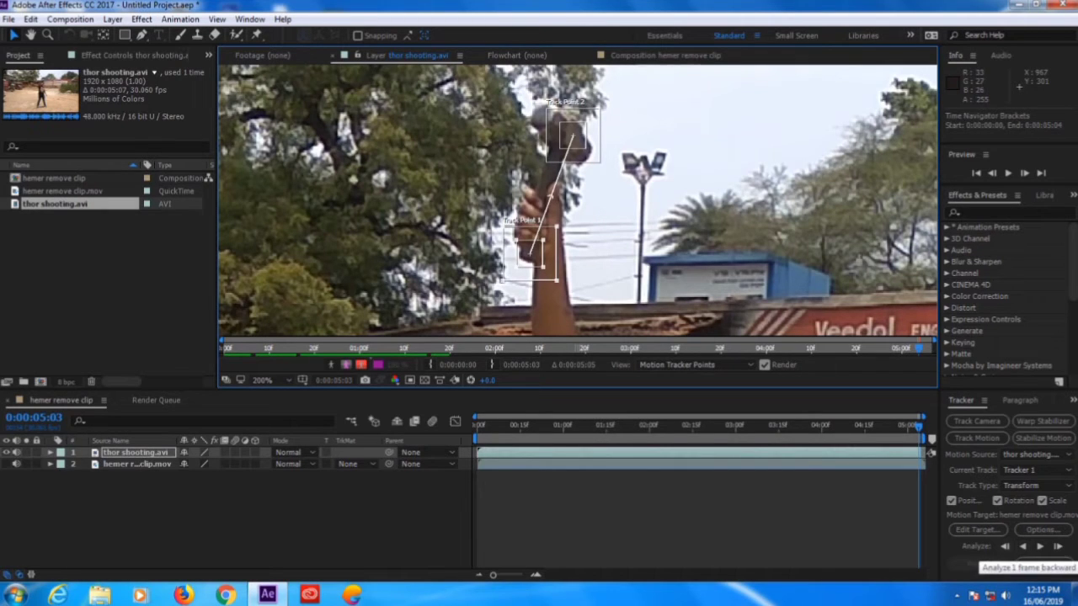
- Analyze both track points backward from 0:00:05:03 and stop the tracking around 0:00:03:16
{"action": "left_click", "coordinate": [1022, 546]}
{"action": "left_click", "coordinate": [1004, 546]}
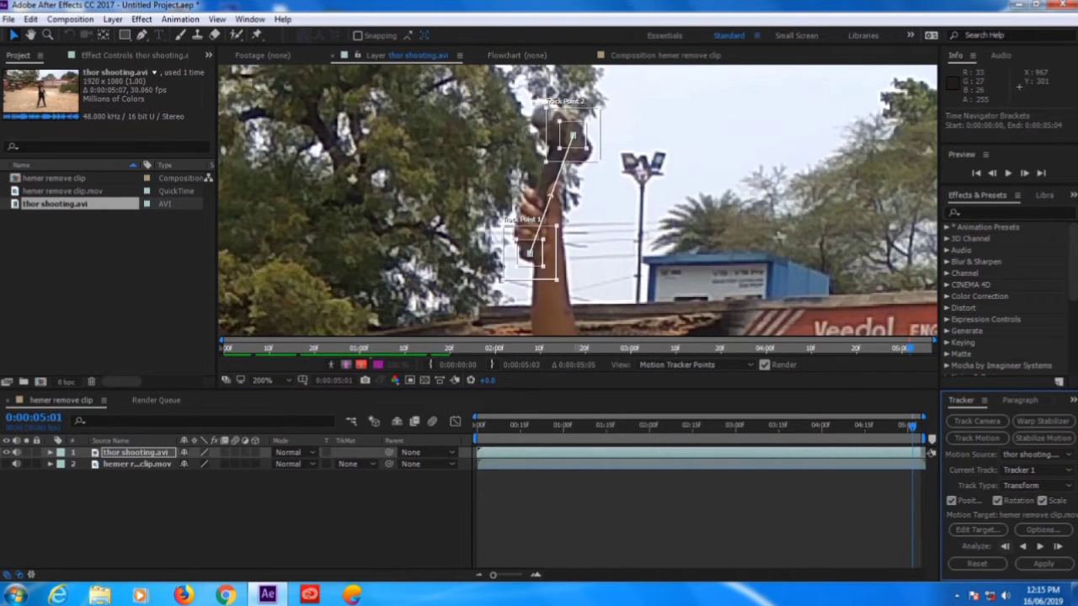
{"action": "left_click", "coordinate": [1004, 547]}
{"action": "left_click", "coordinate": [1004, 546]}
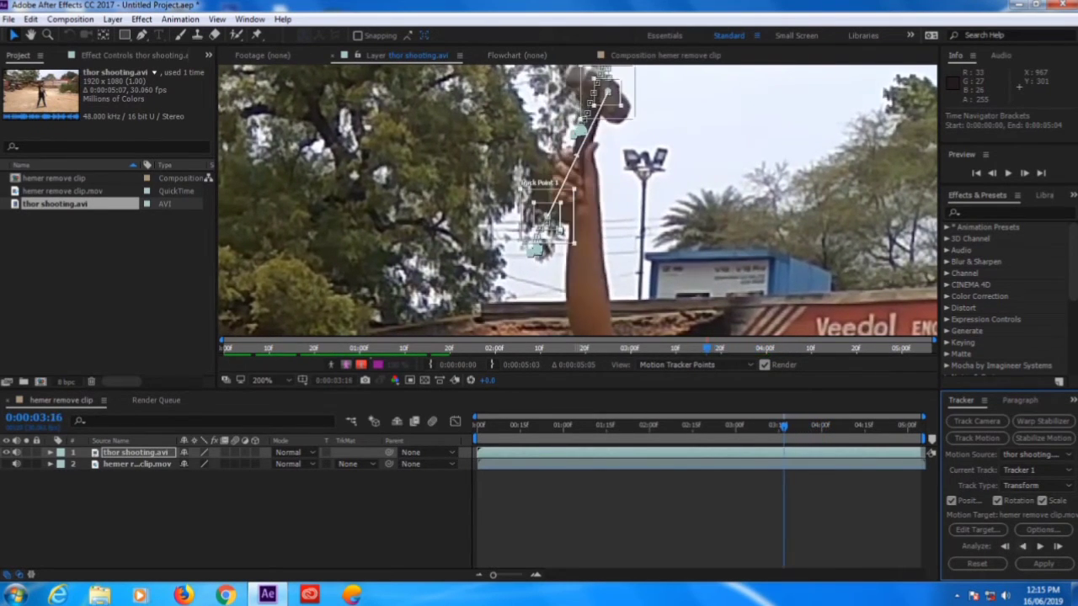
{"action": "key", "text": "space"}
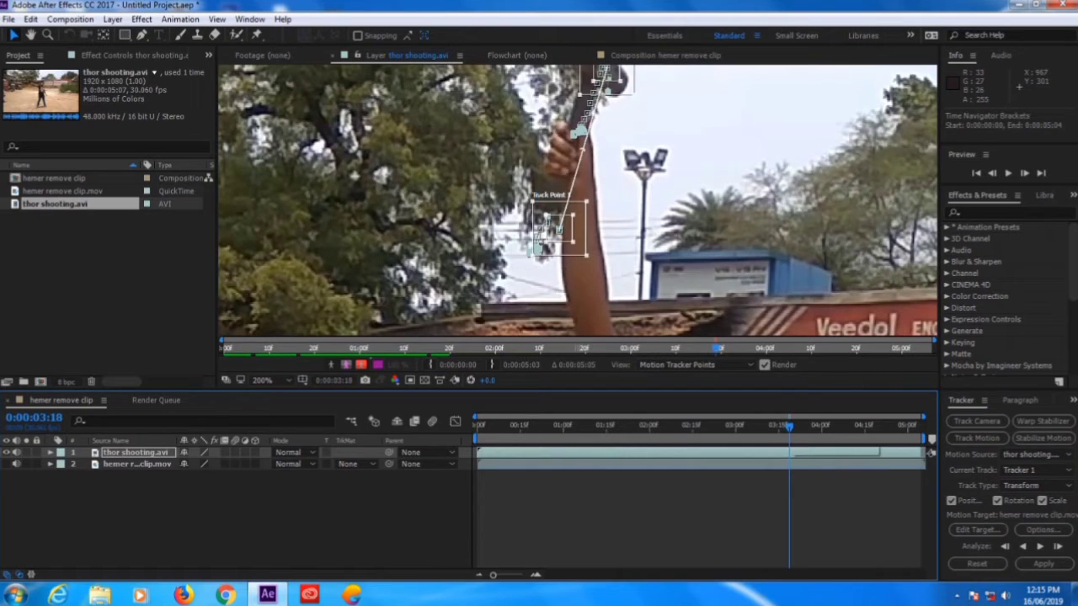
- Undo the last part of the track and correct Track Point 1 on the hand at 0:00:03:24 and 0:00:03:25
{"action": "key", "text": "ctrl+z"}
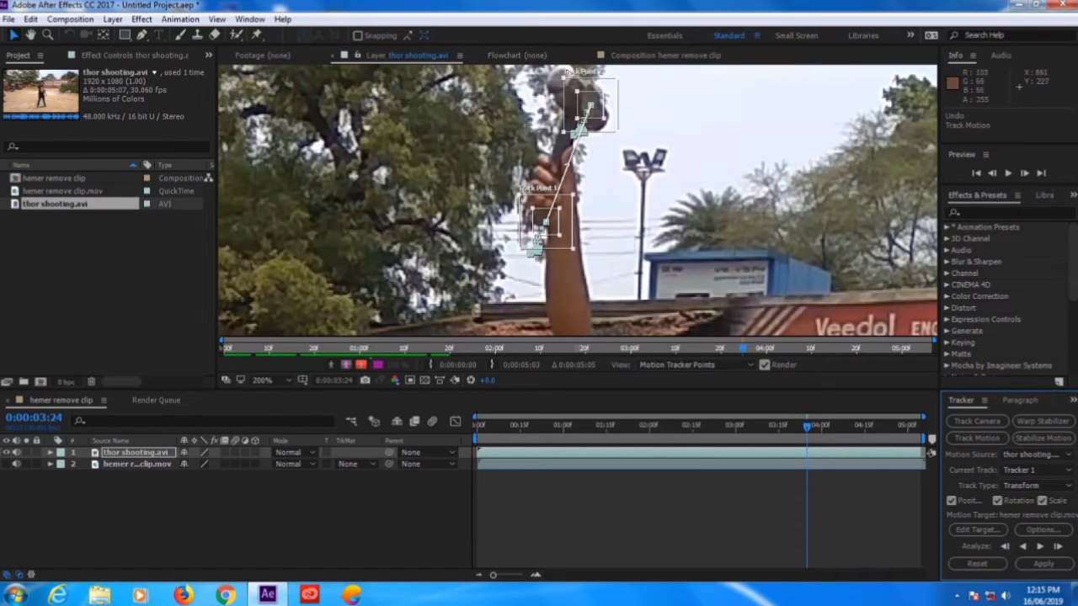
{"action": "left_click_drag", "start_coordinate": [546, 222], "coordinate": [543, 221]}
{"action": "key", "text": "Page_Up"}
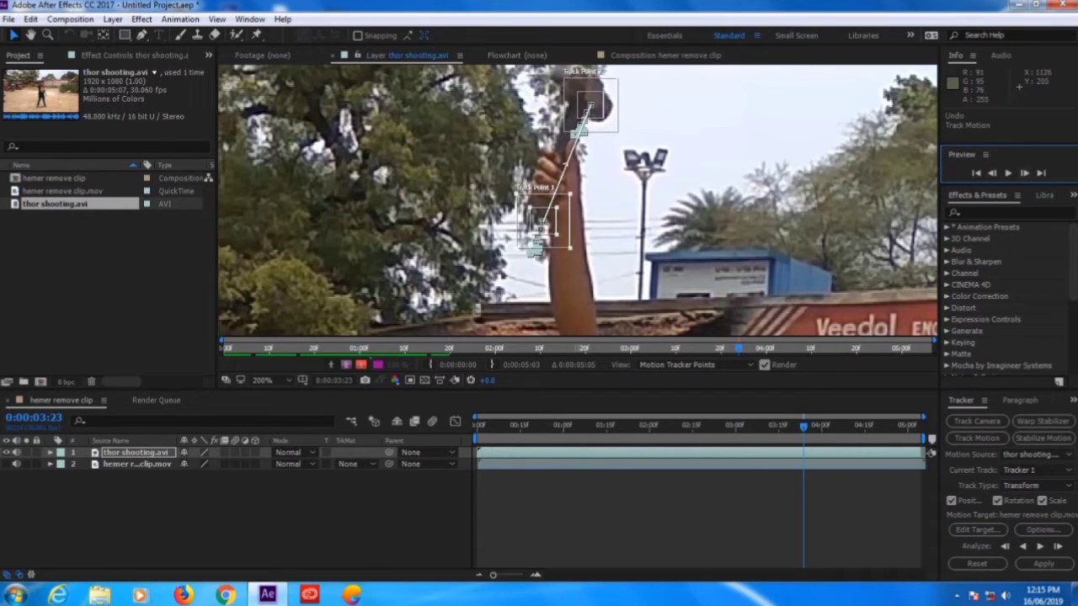
{"action": "left_click", "coordinate": [1024, 173]}
{"action": "left_click", "coordinate": [1024, 172]}
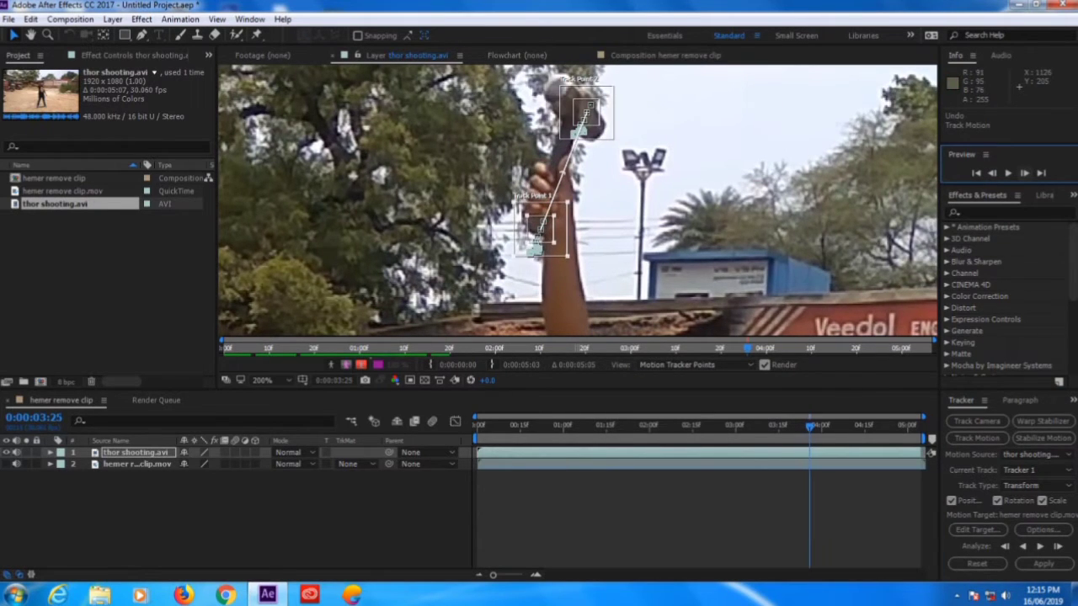
{"action": "left_click_drag", "start_coordinate": [539, 226], "coordinate": [537, 227]}
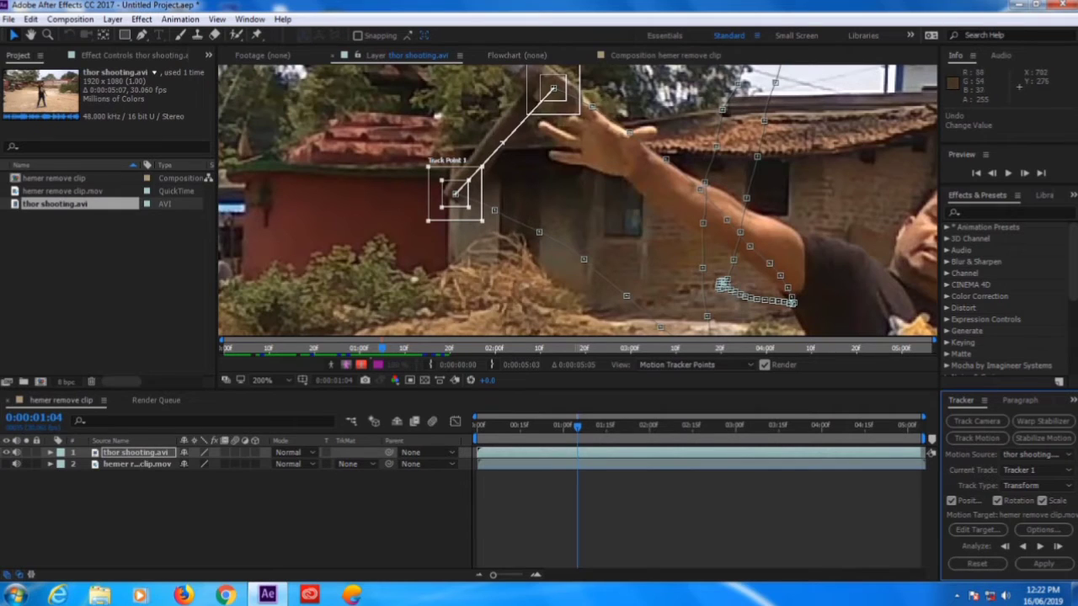
- Review the tracked points against the hand and hammer across the clip at 100% magnification
{"action": "key", "text": "comma"}
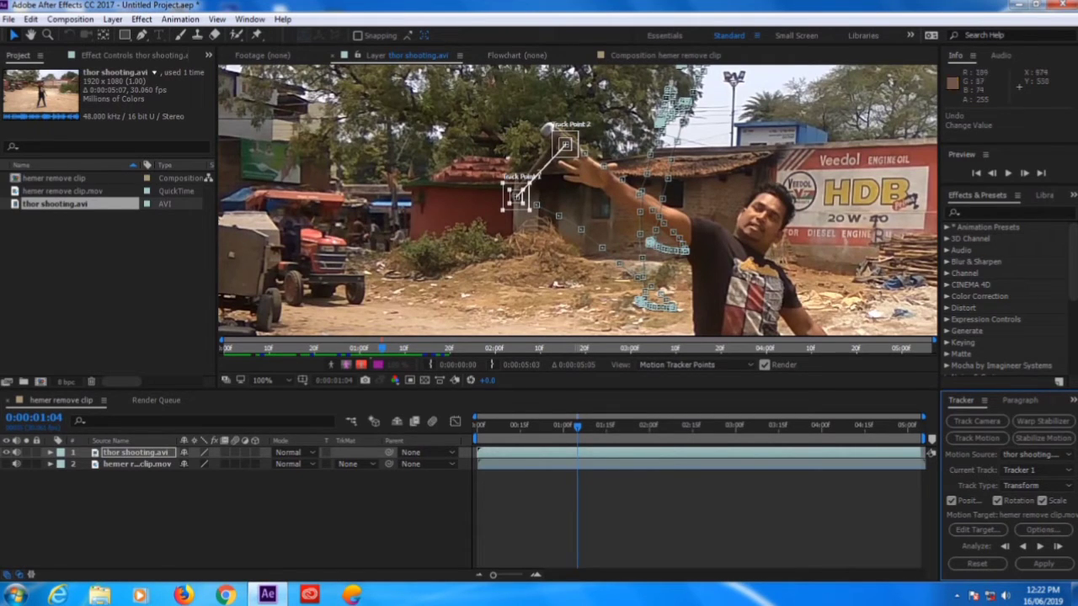
{"action": "left_click_drag", "start_coordinate": [577, 426], "coordinate": [640, 426]}
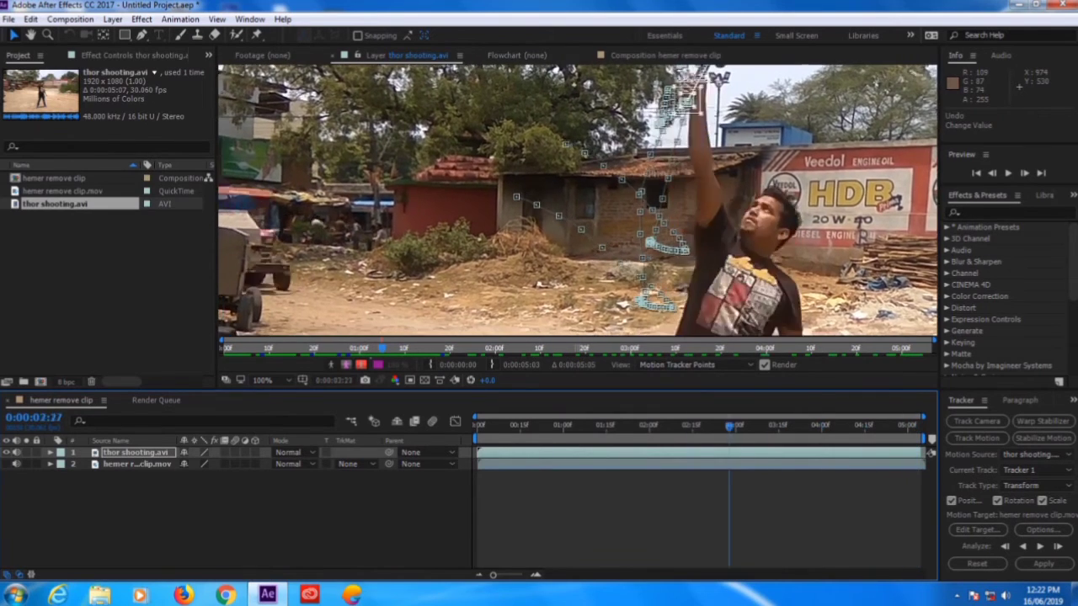
{"action": "key", "text": "space"}
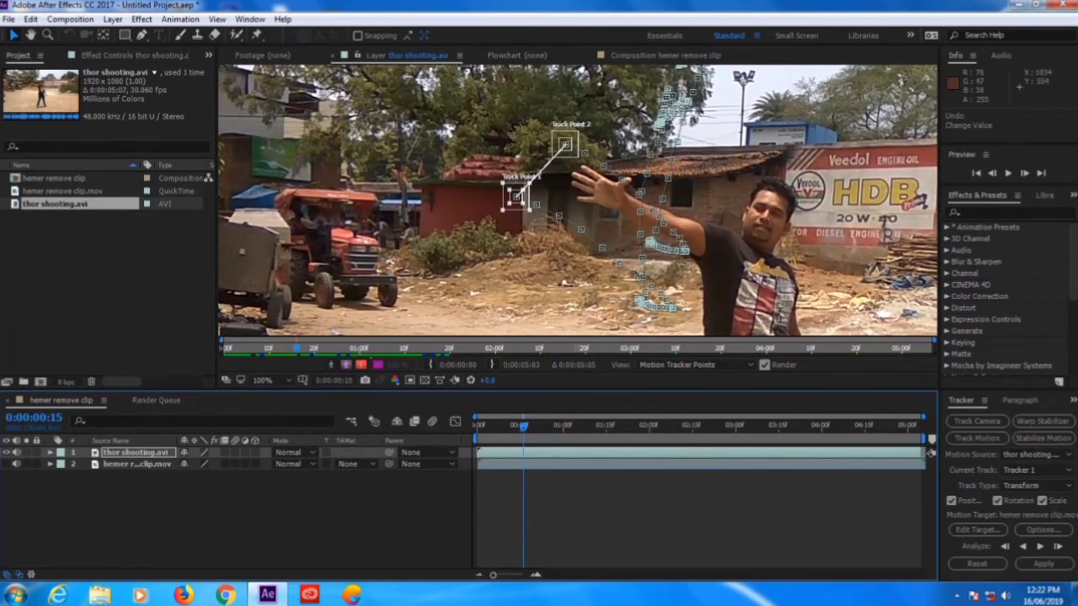
{"action": "key", "text": "Page_Down"}
{"action": "key", "text": "Page_Down"}
{"action": "key", "text": "Page_Down"}
{"action": "key", "text": "Page_Down"}
{"action": "key", "text": "Page_Down"}
{"action": "key", "text": "Page_Down"}
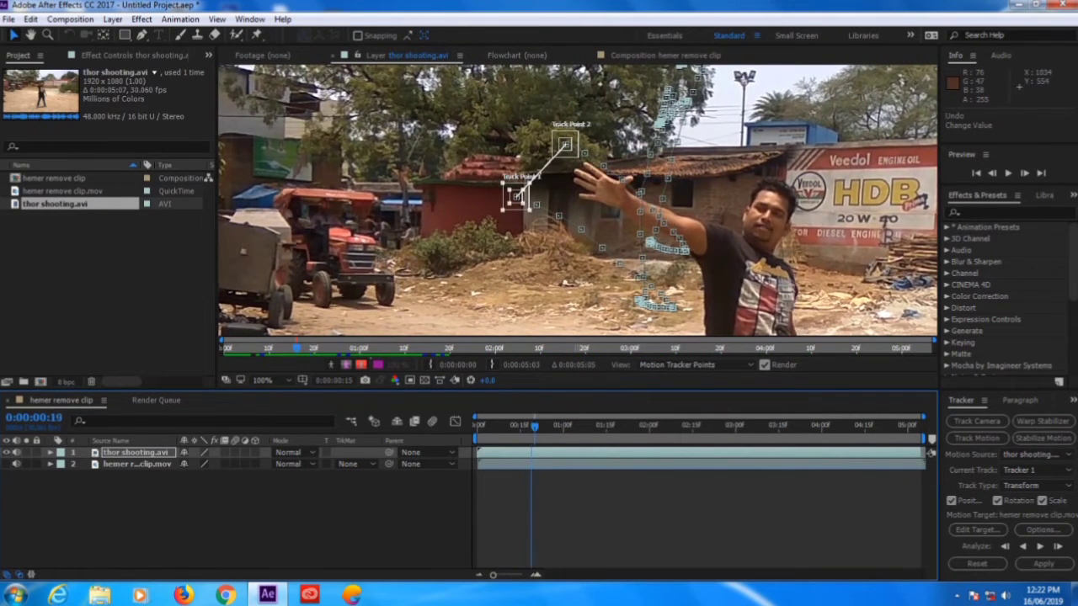
- Create a null object and set it as the tracker's motion target
{"action": "left_click", "coordinate": [112, 19]}
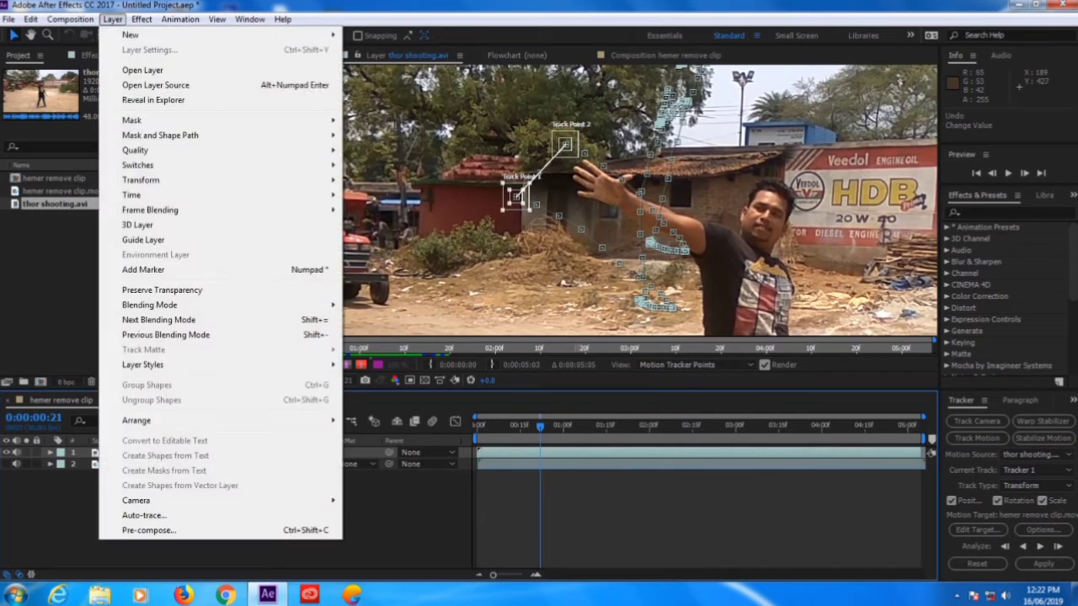
{"action": "mouse_move", "coordinate": [130, 34]}
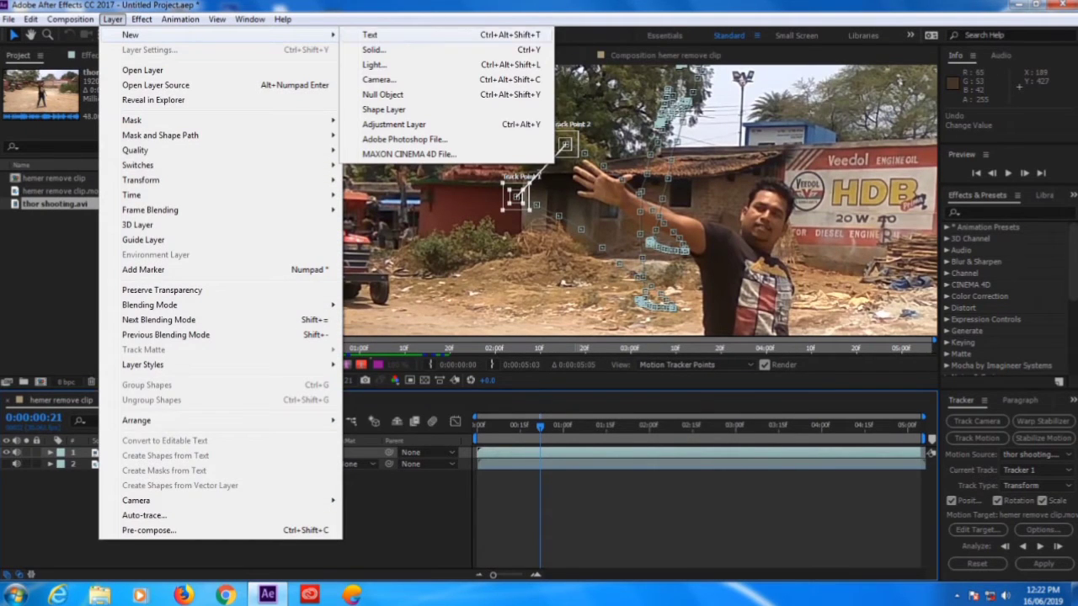
{"action": "left_click", "coordinate": [383, 94]}
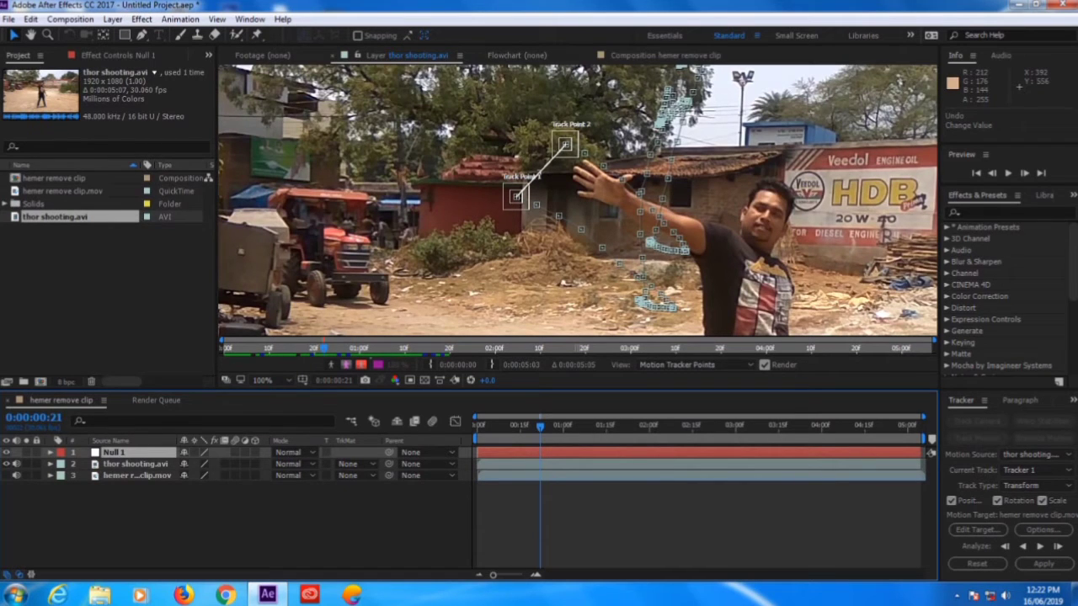
{"action": "left_click", "coordinate": [976, 530]}
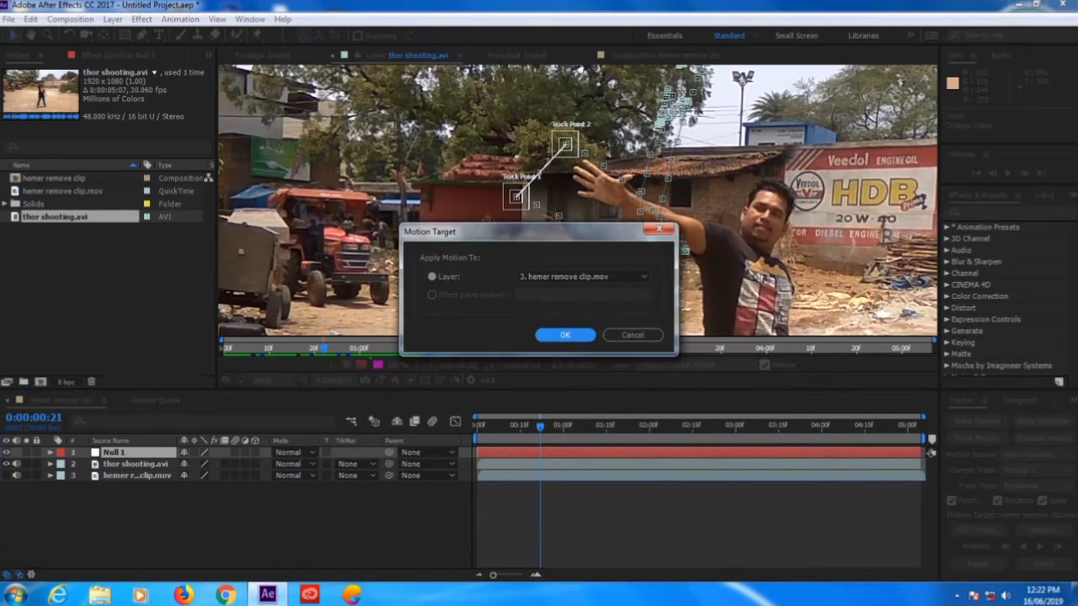
{"action": "left_click", "coordinate": [581, 276]}
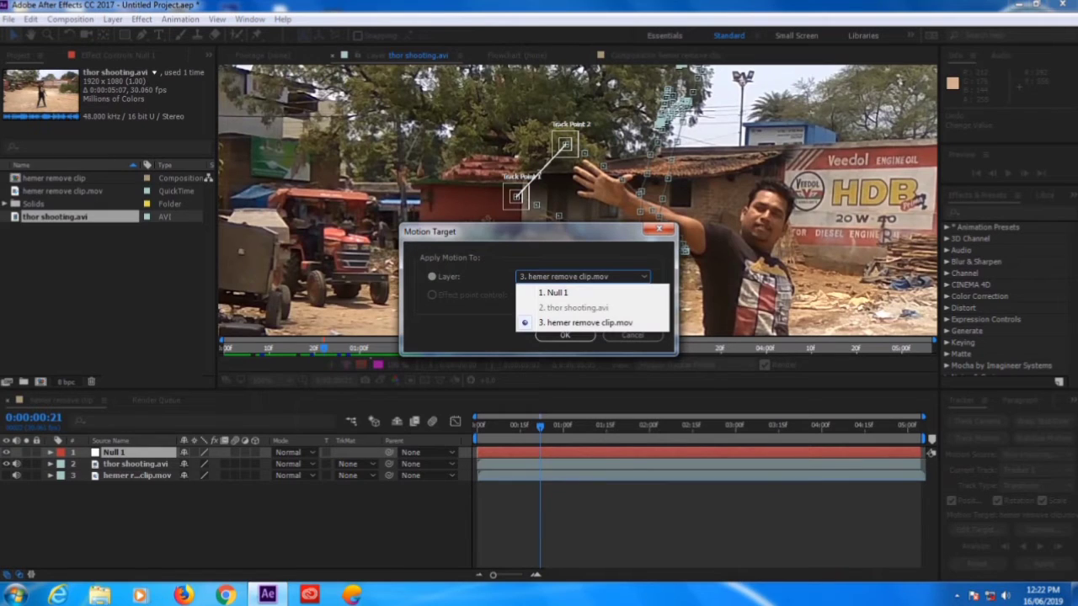
{"action": "left_click", "coordinate": [553, 292]}
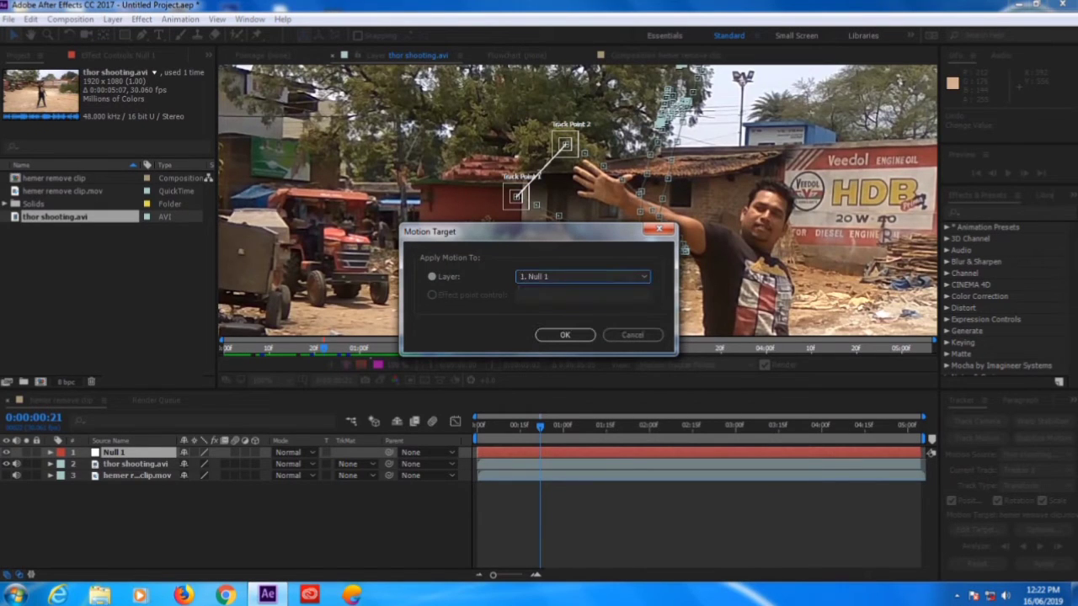
{"action": "left_click", "coordinate": [565, 334]}
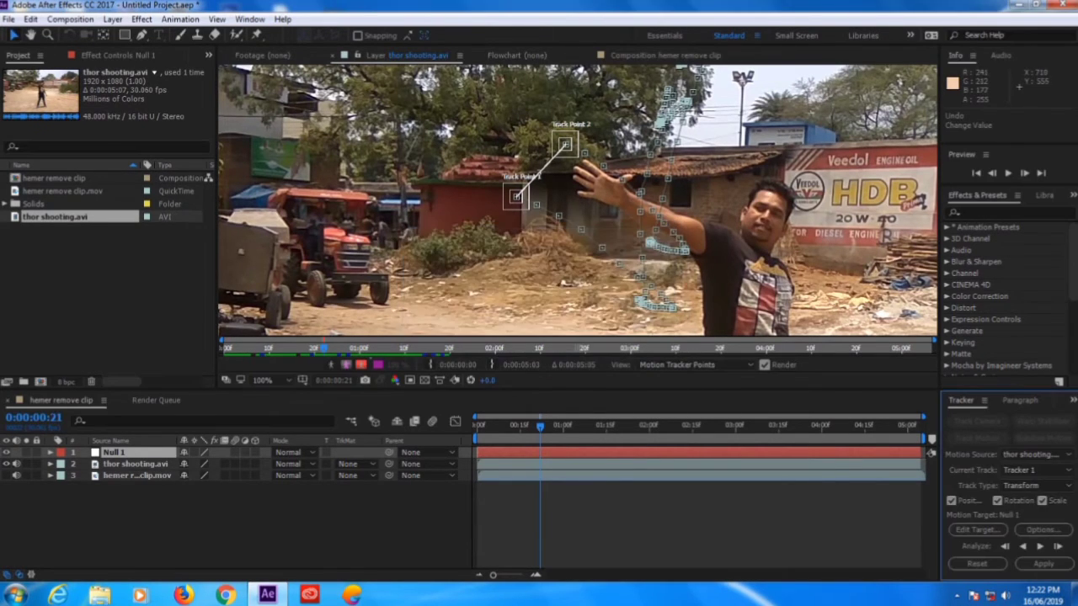
- Apply the tracking data to the null in X and Y, preview the motion and collapse the null's properties
{"action": "left_click", "coordinate": [1042, 563]}
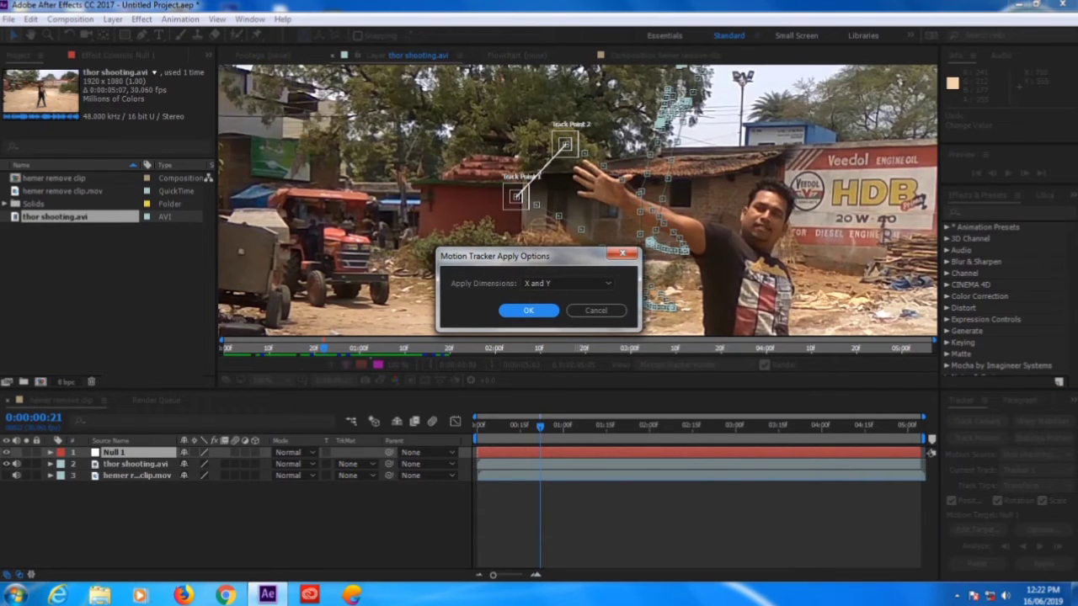
{"action": "left_click", "coordinate": [528, 310]}
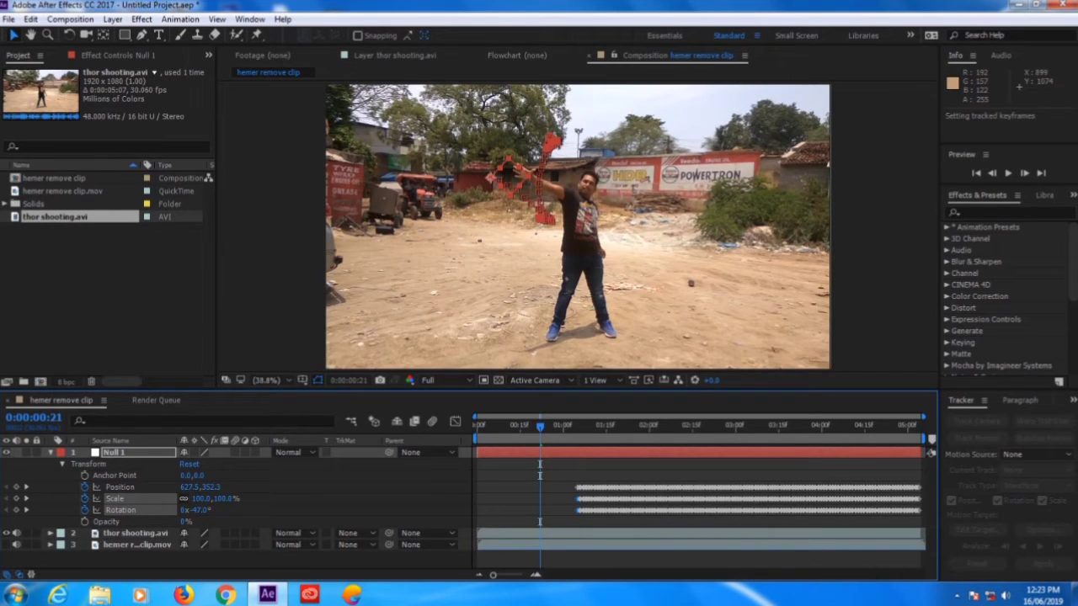
{"action": "key", "text": "space"}
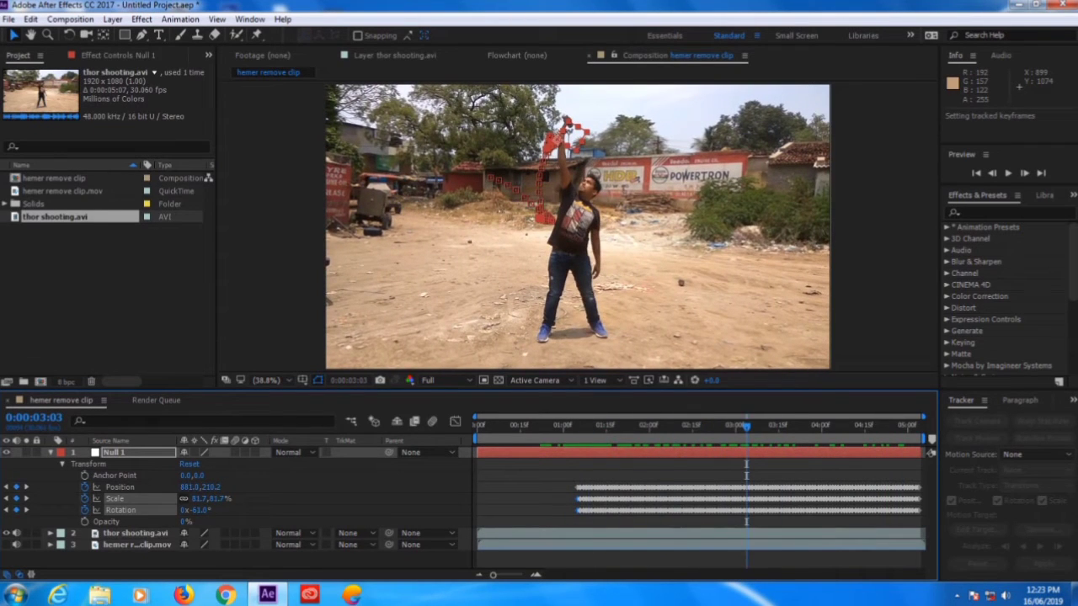
{"action": "key", "text": "u"}
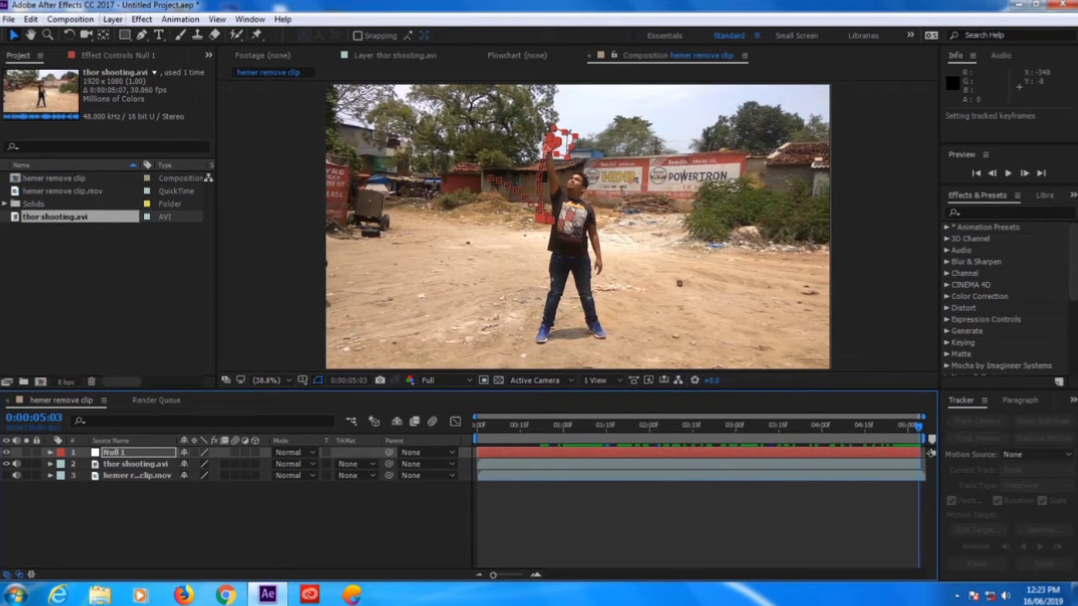
- Create a black 1920 x 1080 px solid and apply the Video Copilot Element effect to it
{"action": "left_click", "coordinate": [112, 19]}
{"action": "mouse_move", "coordinate": [151, 35]}
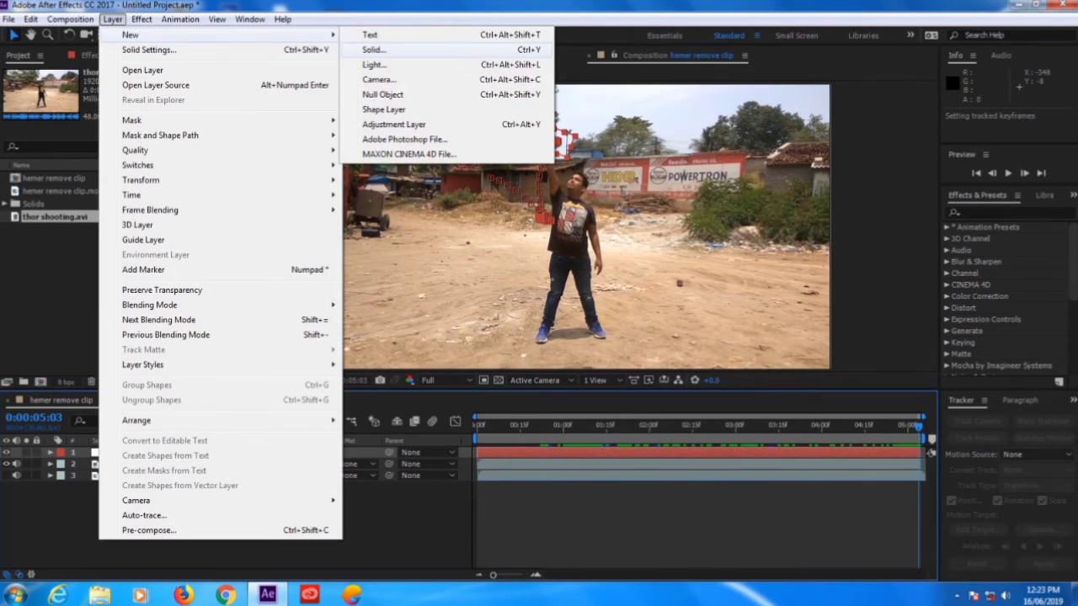
{"action": "left_click", "coordinate": [374, 50]}
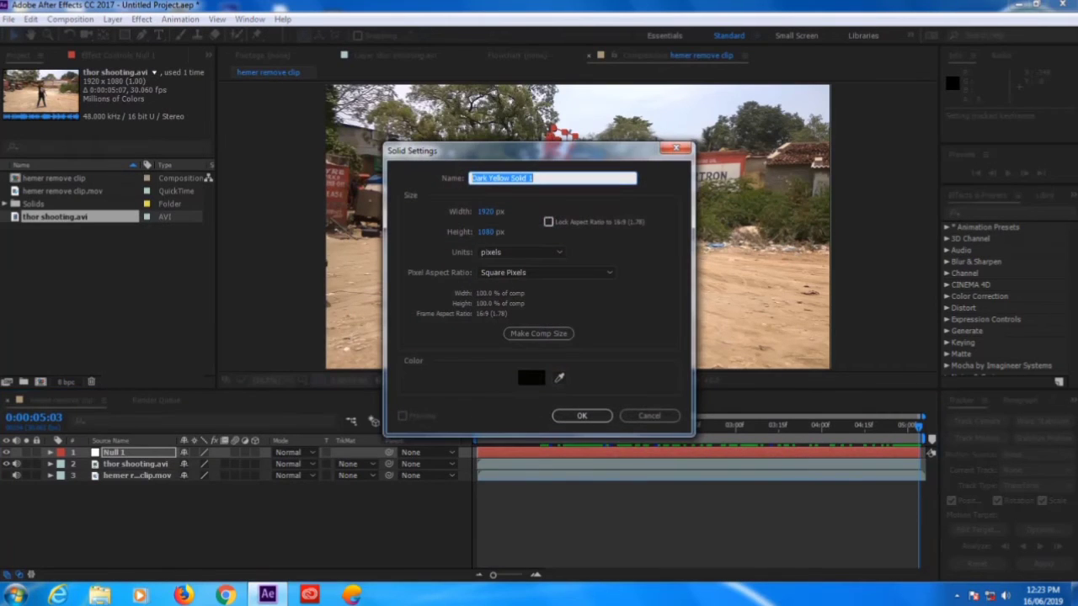
{"action": "left_click", "coordinate": [581, 415]}
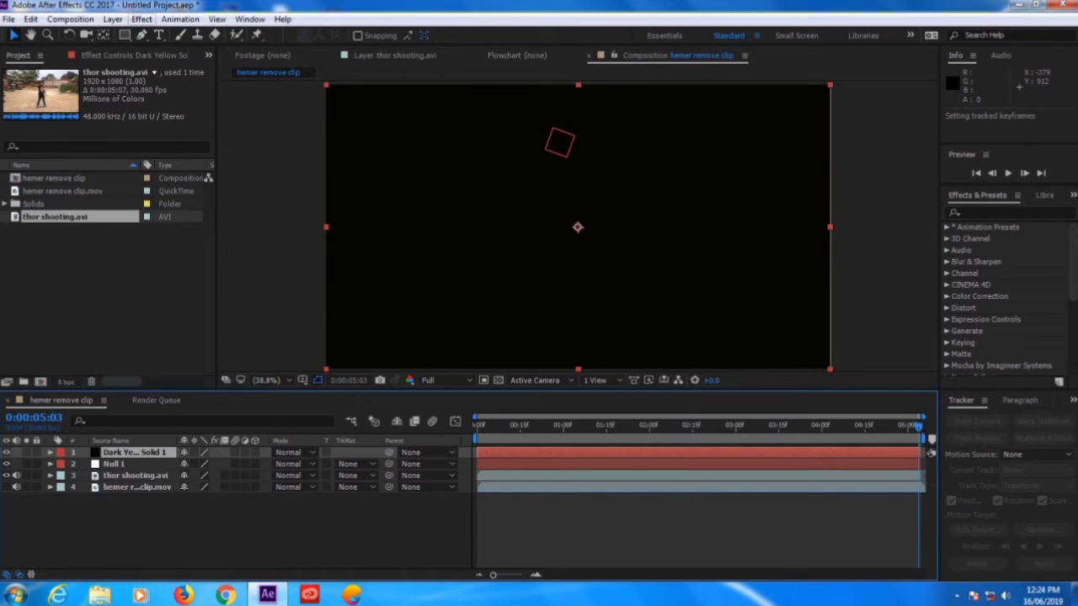
{"action": "left_click", "coordinate": [141, 18]}
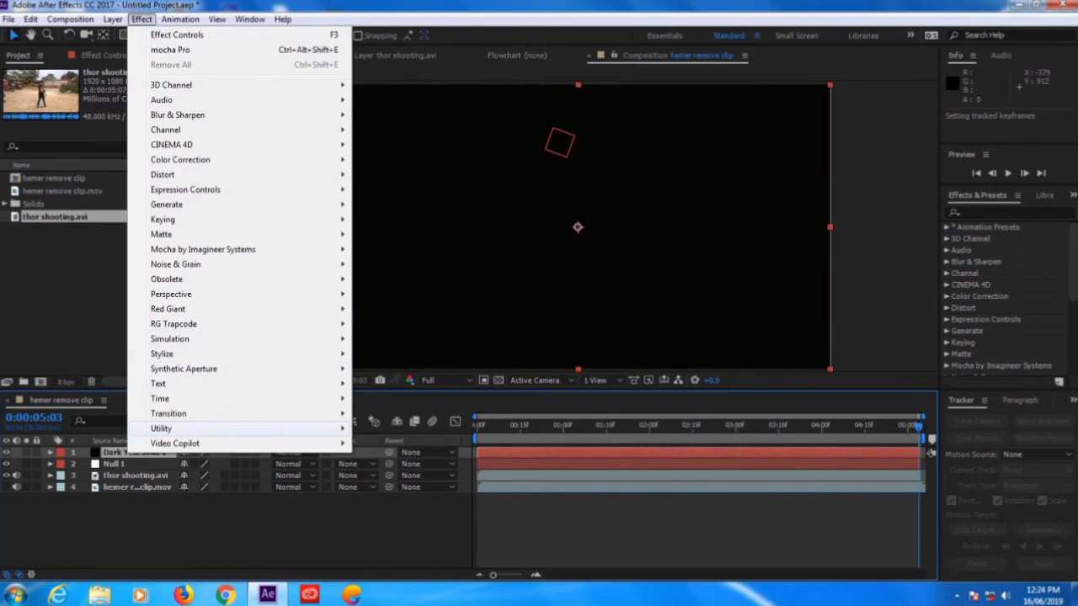
{"action": "mouse_move", "coordinate": [177, 443]}
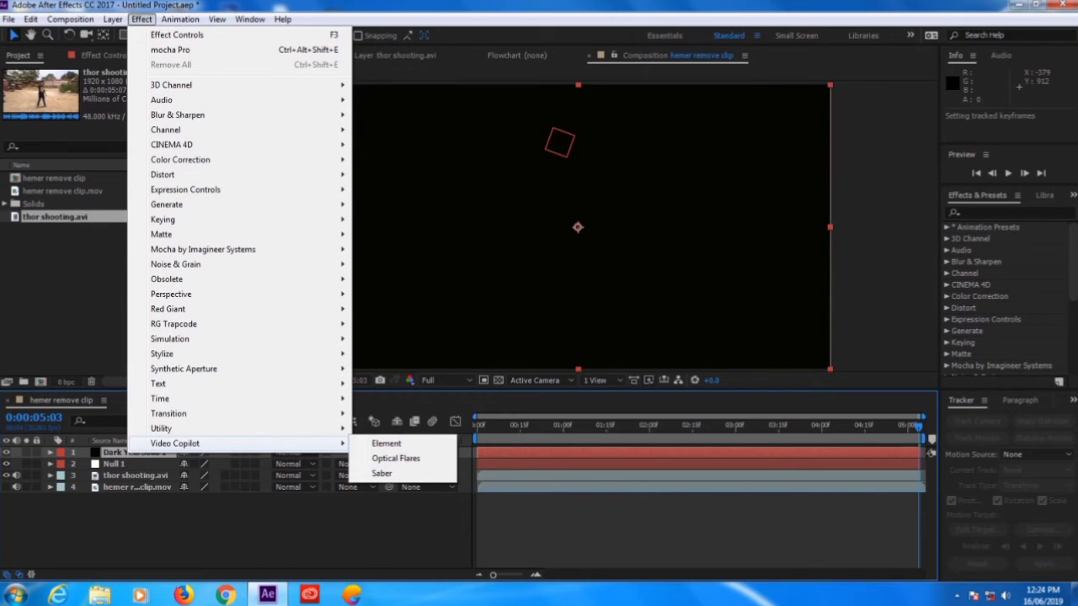
{"action": "left_click", "coordinate": [386, 443]}
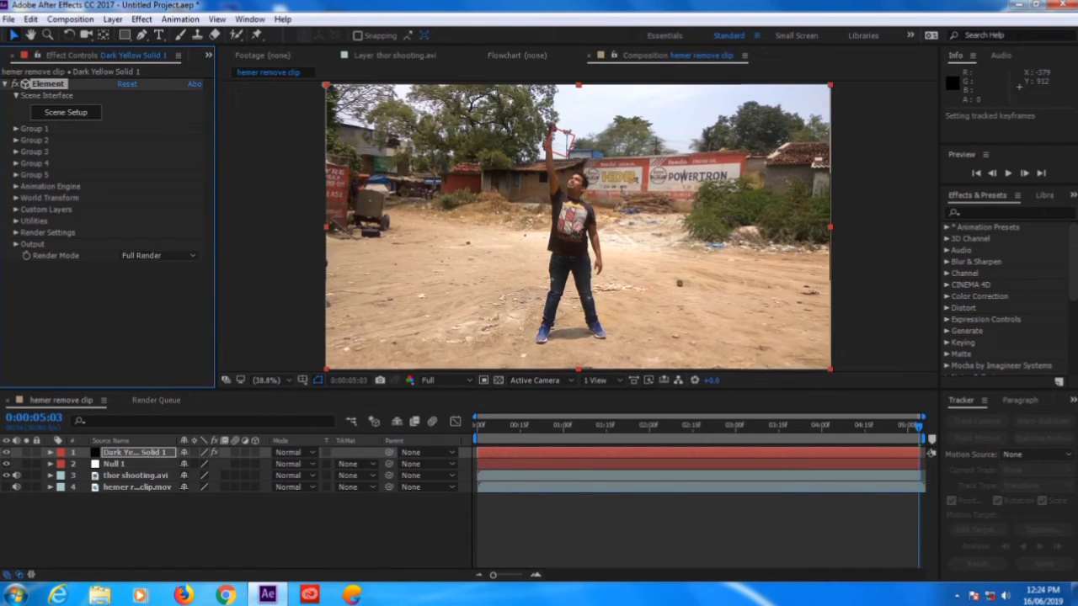
- Import the "thor hemer" C4D model from the 3d Models > thor hemer > source folder into the Element scene with the default import preferences
{"action": "left_click", "coordinate": [66, 112]}
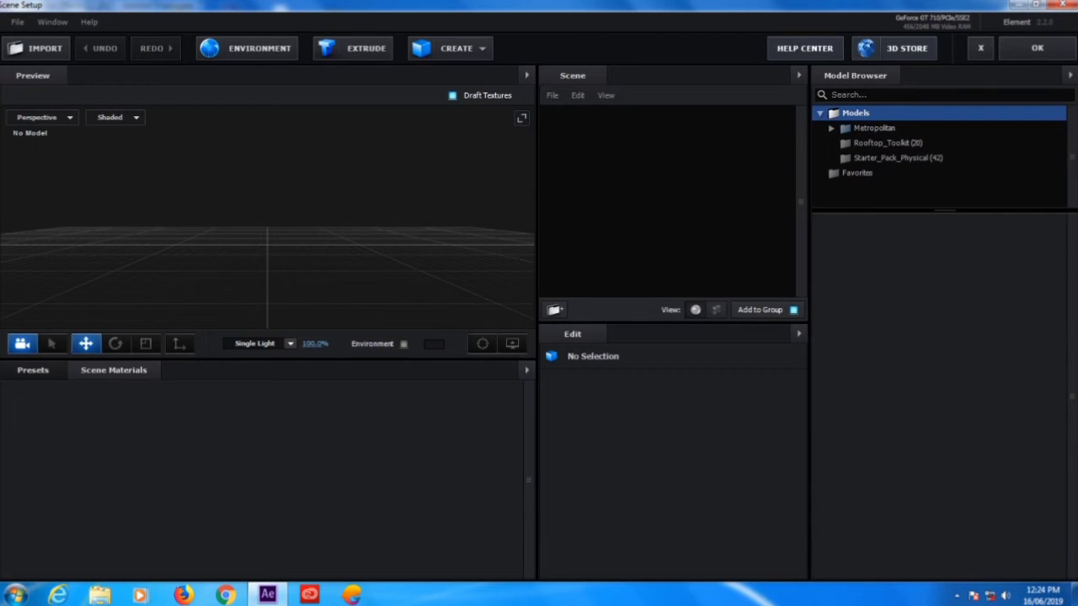
{"action": "left_click", "coordinate": [37, 48]}
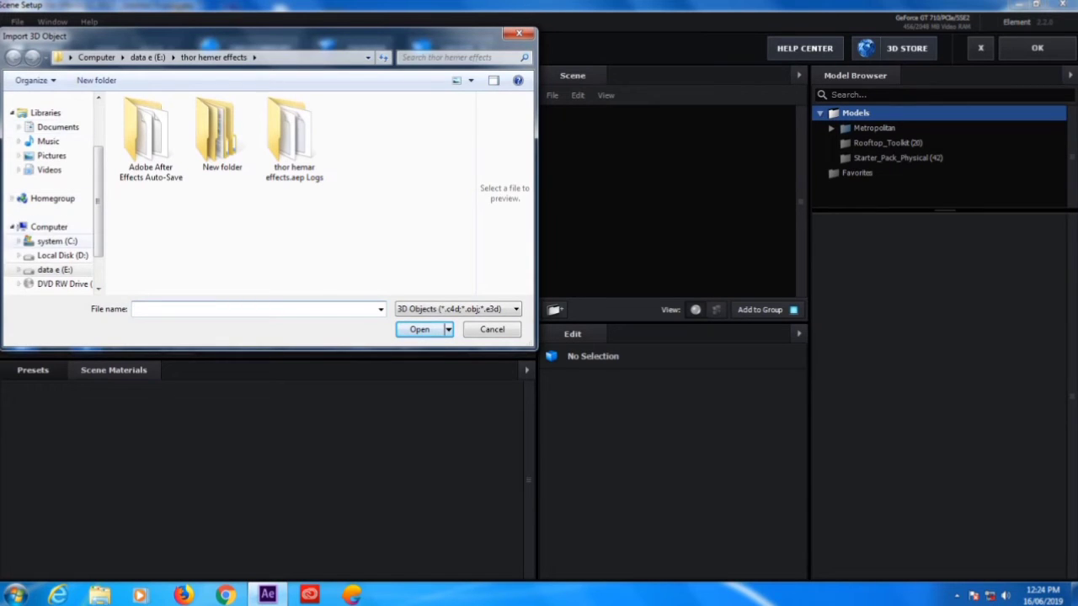
{"action": "left_click", "coordinate": [62, 255]}
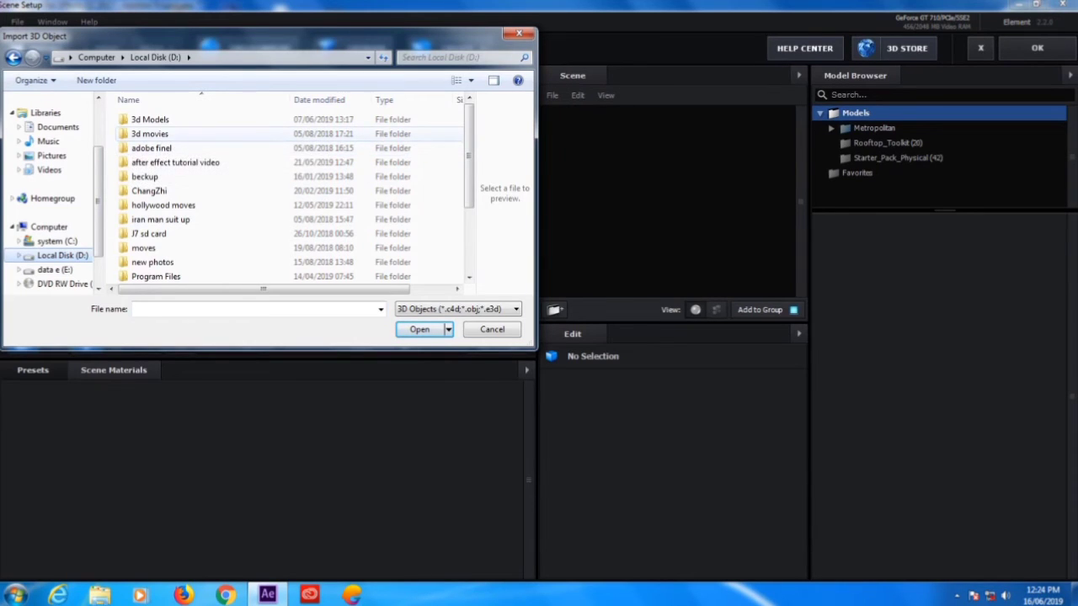
{"action": "double_click", "coordinate": [149, 119]}
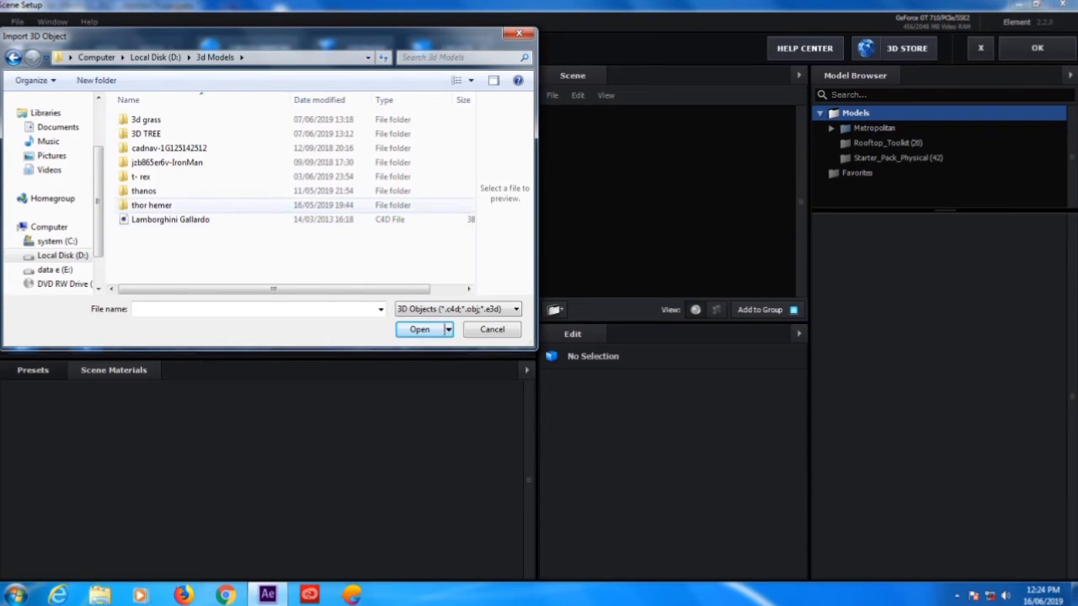
{"action": "double_click", "coordinate": [152, 204]}
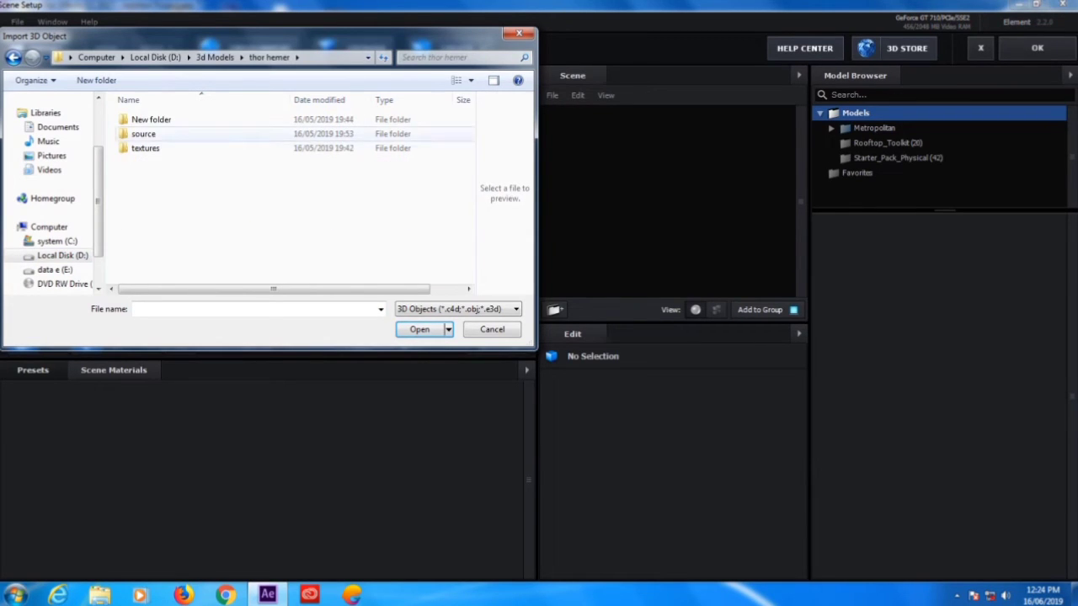
{"action": "left_click", "coordinate": [143, 134]}
{"action": "double_click", "coordinate": [143, 134]}
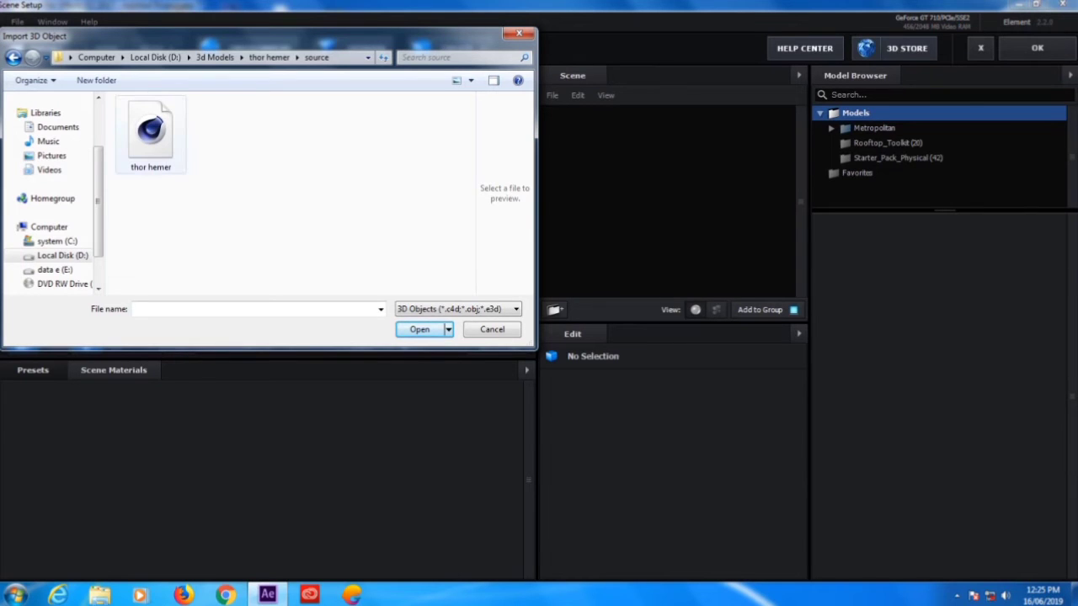
{"action": "left_click", "coordinate": [151, 135]}
{"action": "left_click", "coordinate": [419, 329]}
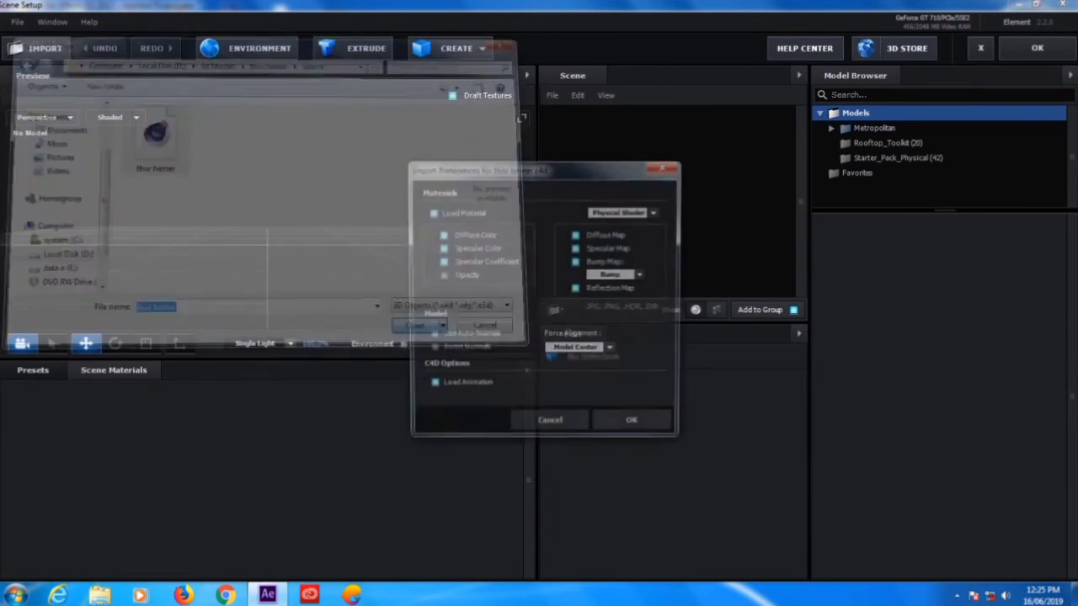
{"action": "left_click", "coordinate": [633, 423]}
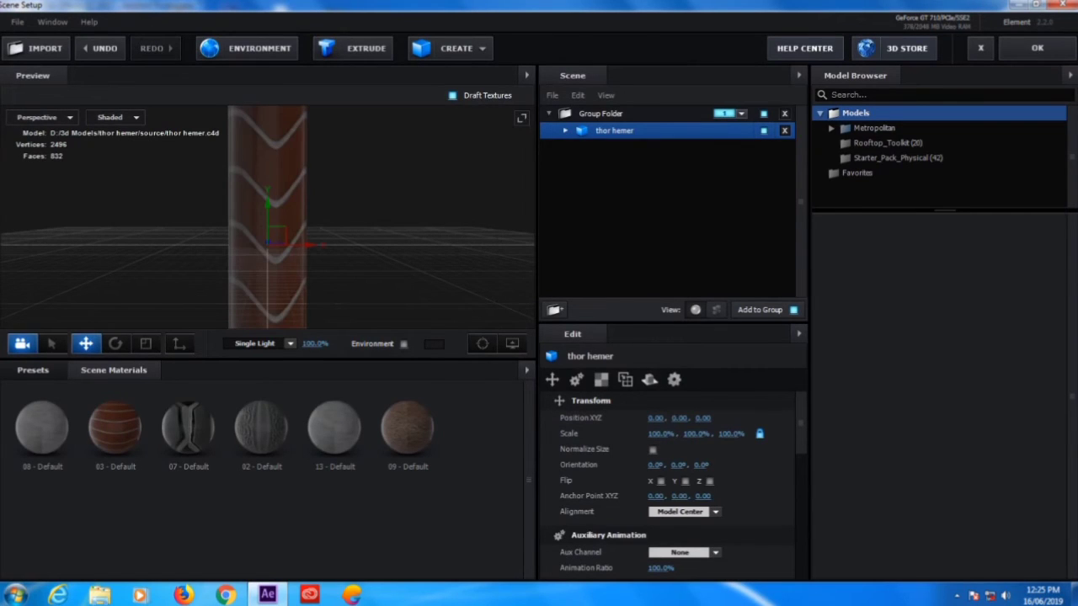
- Inspect the whole hammer model in the scene preview and accept the scene setup
{"action": "scroll", "coordinate": [267, 217], "scroll_direction": "down", "scroll_amount": 8}
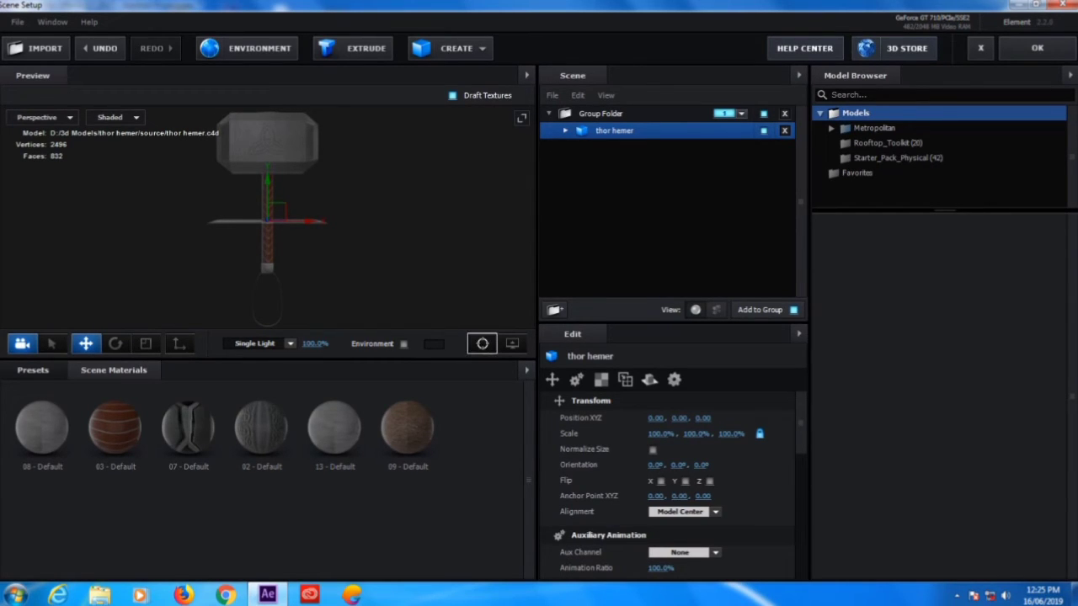
{"action": "left_click", "coordinate": [115, 343]}
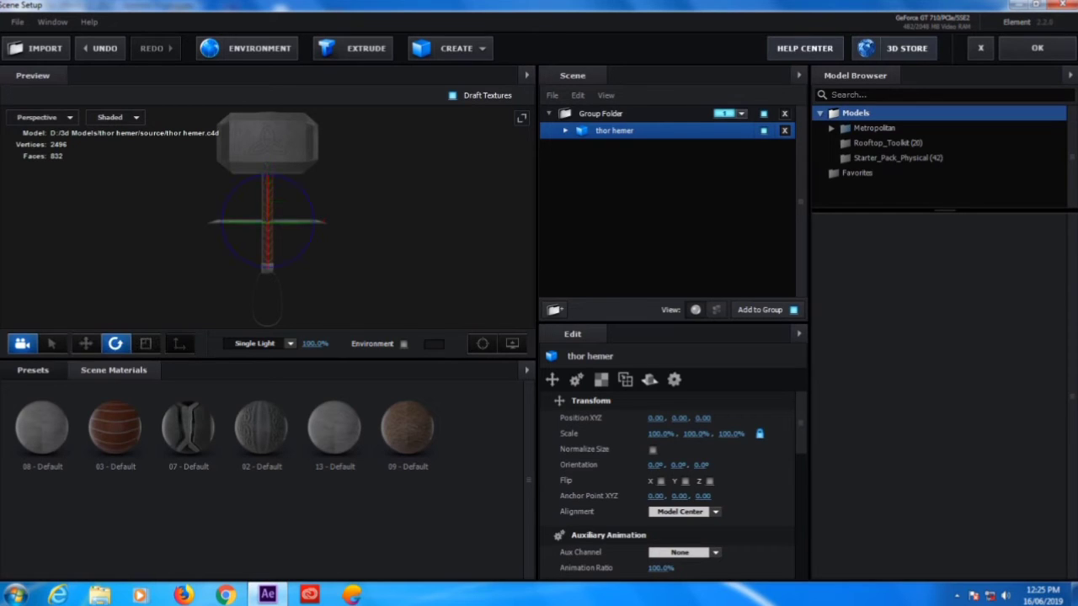
{"action": "left_click_drag", "start_coordinate": [267, 221], "coordinate": [362, 218]}
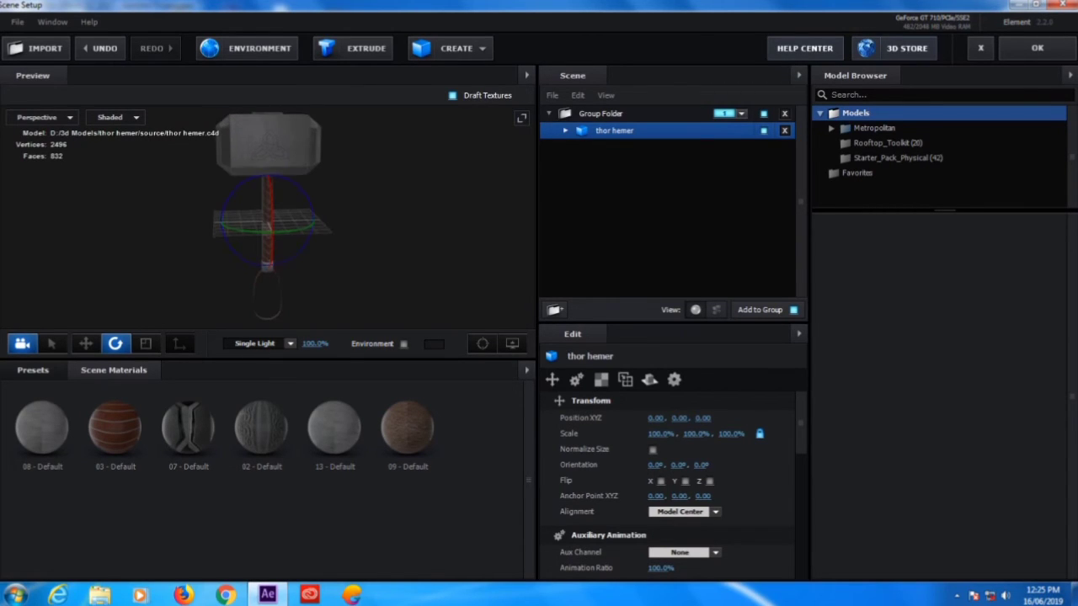
{"action": "left_click", "coordinate": [1036, 48]}
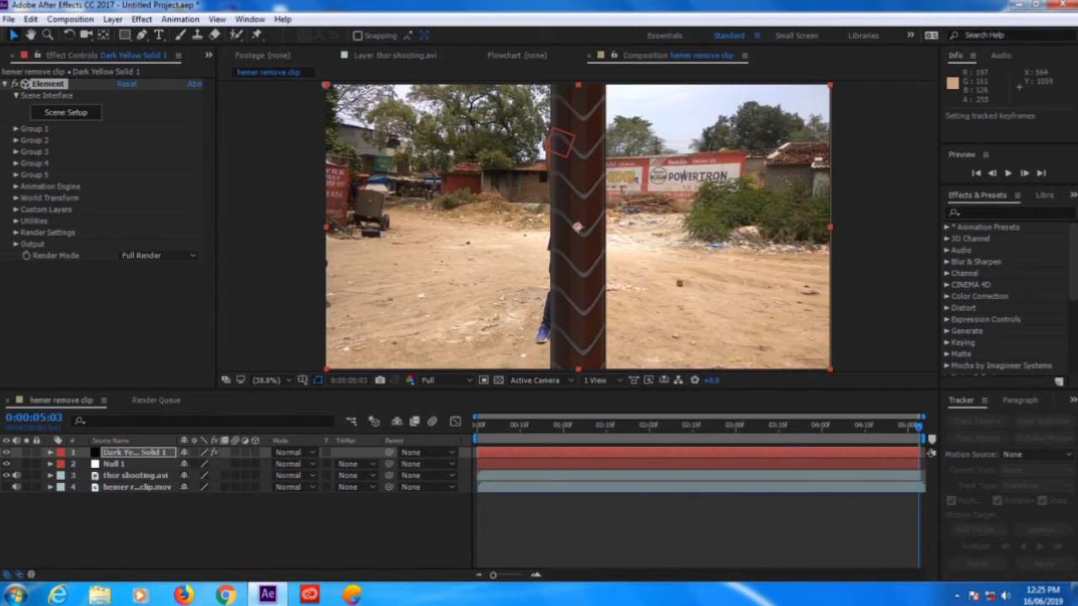
- Set the Group 1 particle size to 0.50 and move the hammer to the raised hand, at about 840.7, 223.2
{"action": "left_click", "coordinate": [930, 452]}
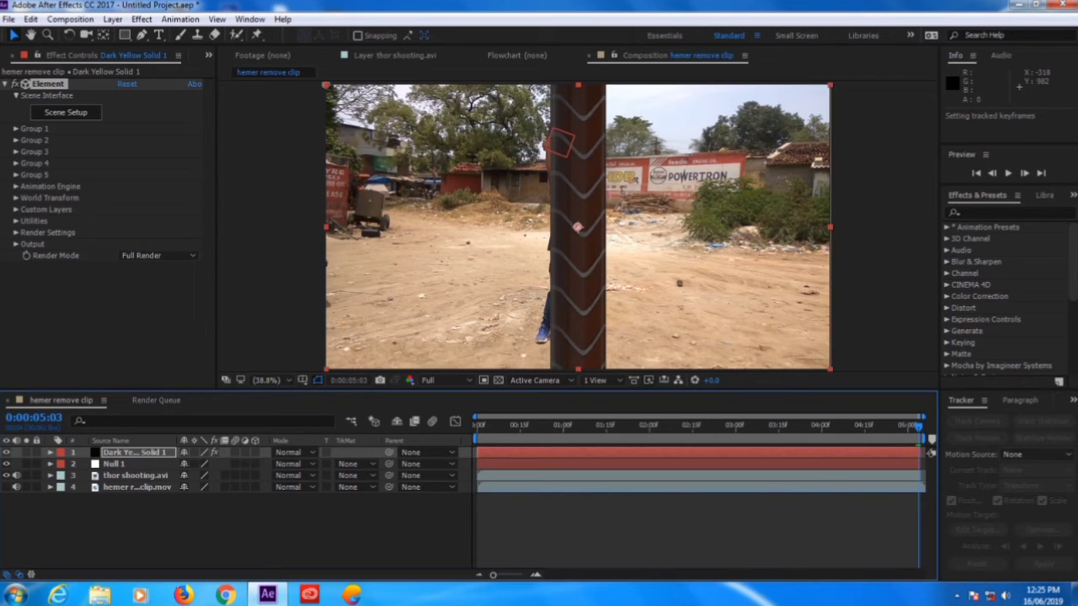
{"action": "left_click", "coordinate": [15, 128]}
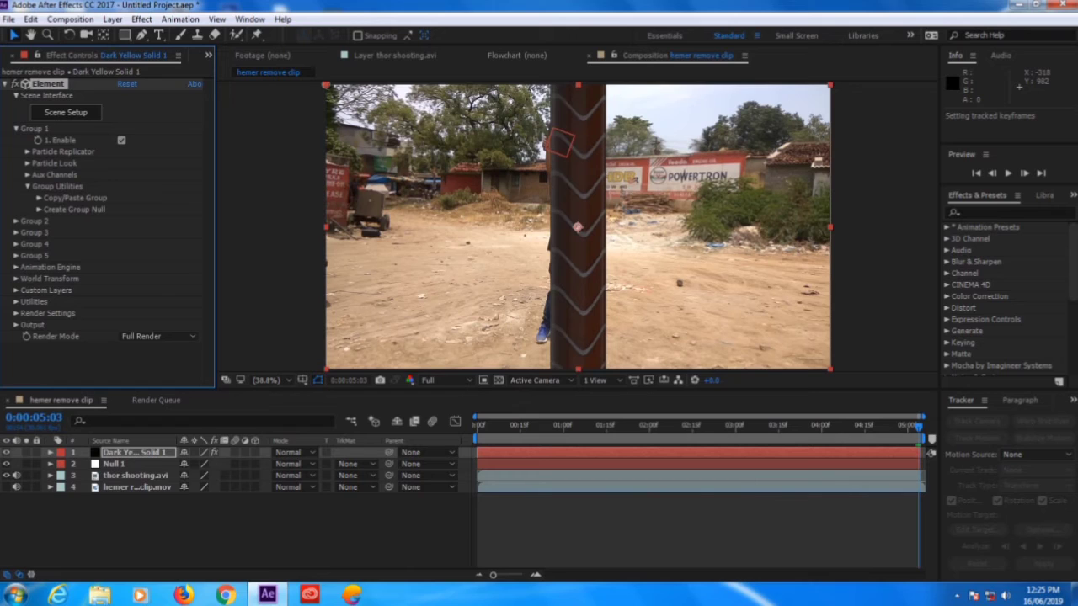
{"action": "left_click", "coordinate": [27, 162]}
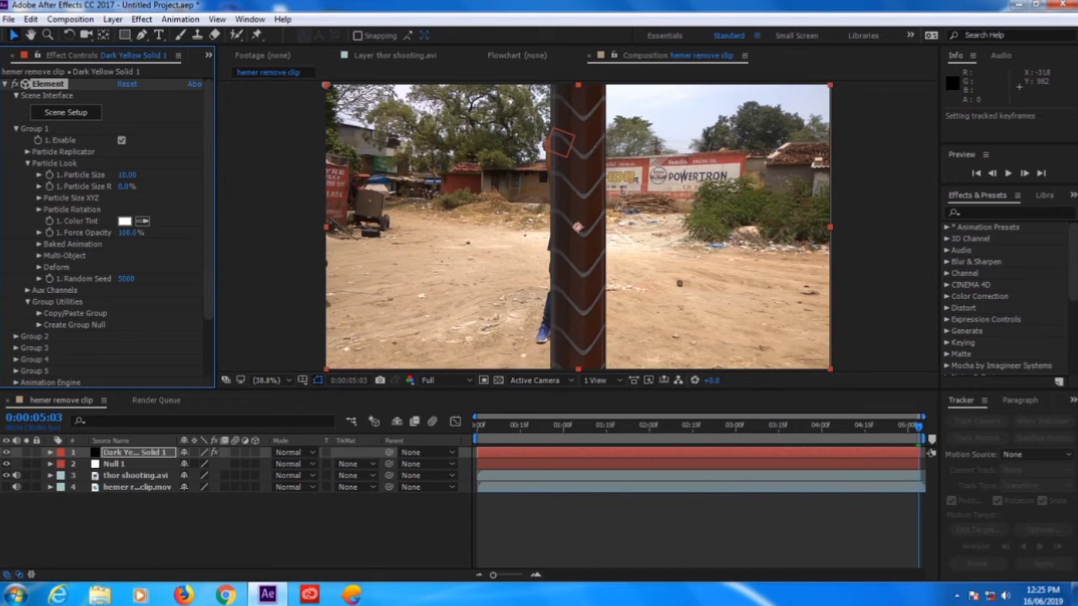
{"action": "left_click_drag", "start_coordinate": [126, 175], "coordinate": [73, 175]}
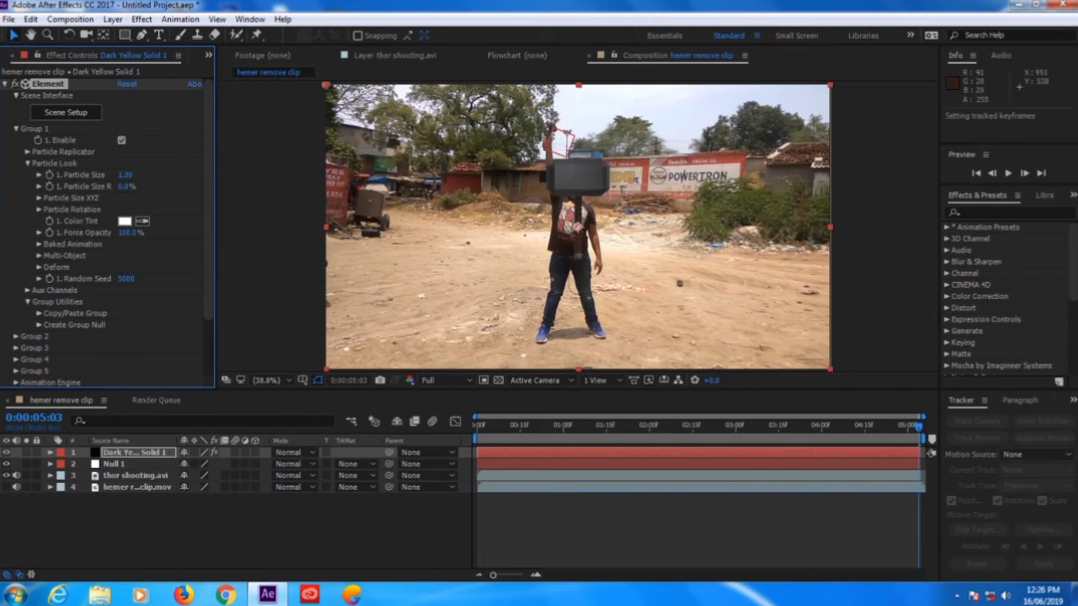
{"action": "left_click_drag", "start_coordinate": [578, 226], "coordinate": [541, 149]}
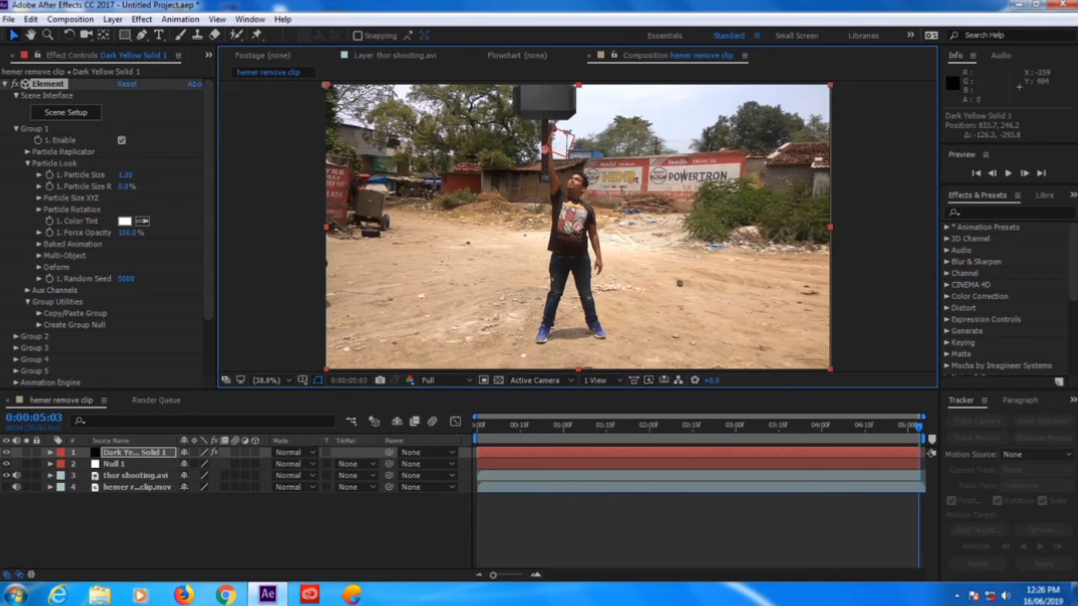
{"action": "left_click_drag", "start_coordinate": [124, 175], "coordinate": [92, 174]}
{"action": "left_click_drag", "start_coordinate": [567, 283], "coordinate": [572, 267]}
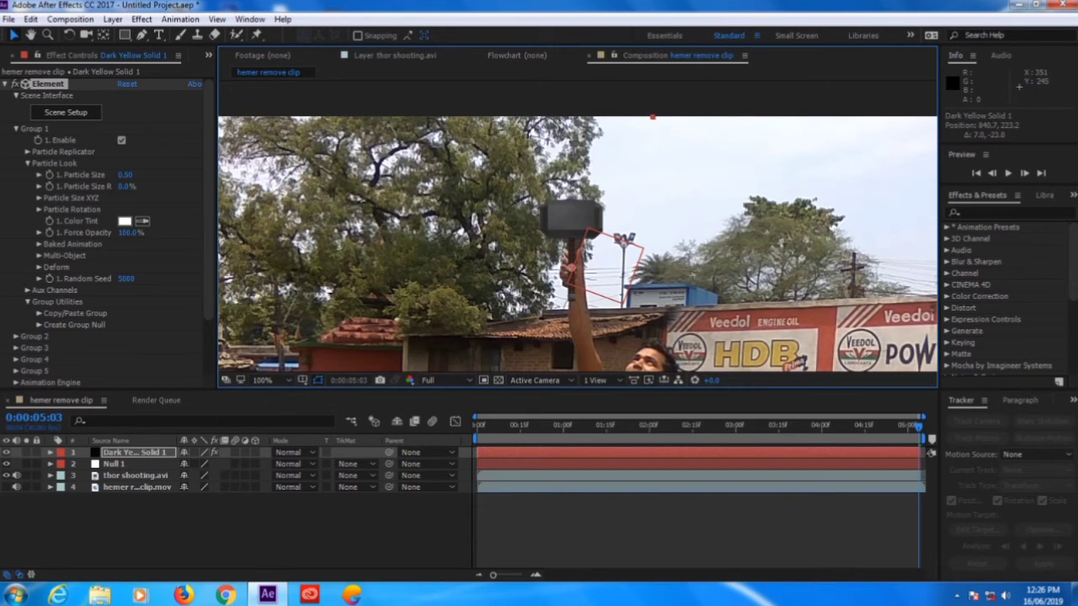
- Set the particle rotation to Y -10°, Z -1° and Rotation R -24°, and align the hammer with the hand at about 840.7, 215.2
{"action": "left_click", "coordinate": [39, 209]}
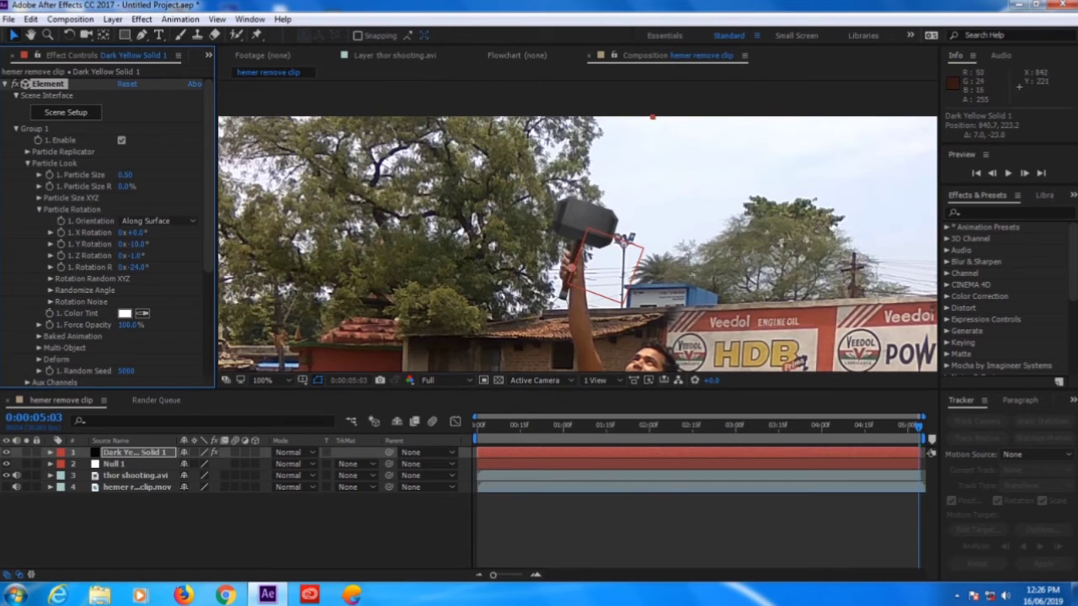
{"action": "left_click_drag", "start_coordinate": [572, 267], "coordinate": [584, 238]}
{"action": "left_click_drag", "start_coordinate": [596, 196], "coordinate": [586, 210]}
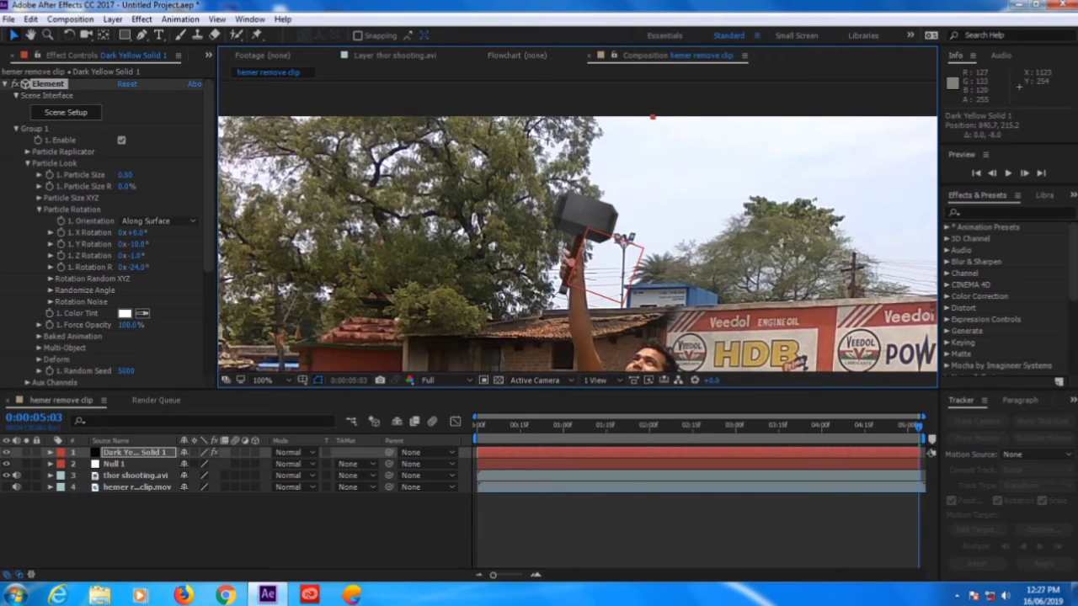
{"action": "scroll", "coordinate": [762, 287], "scroll_direction": "down", "scroll_amount": 2}
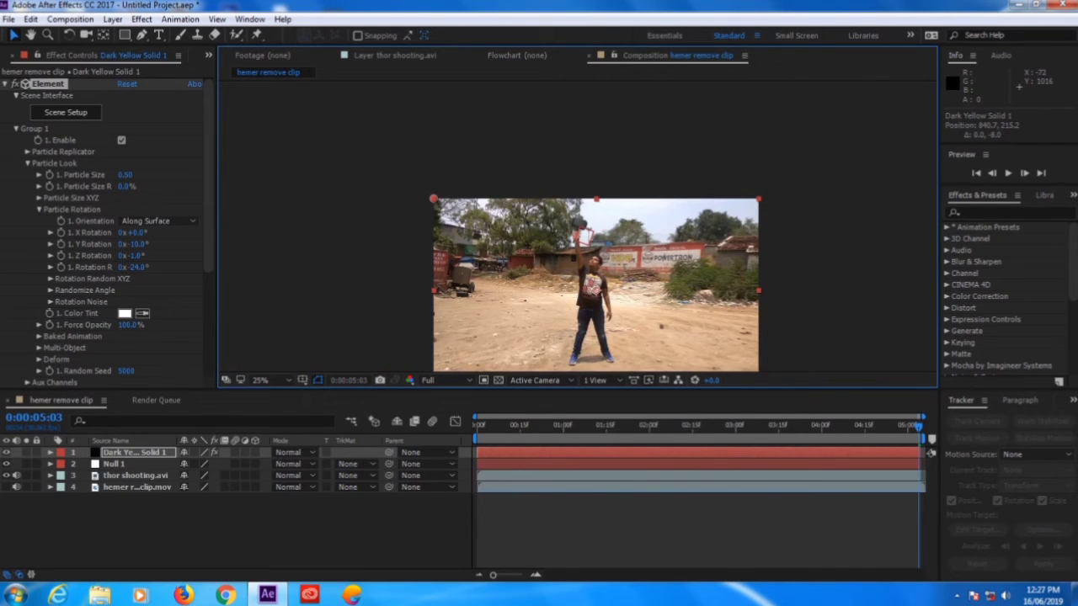
{"action": "left_click", "coordinate": [261, 380]}
{"action": "left_click", "coordinate": [290, 149]}
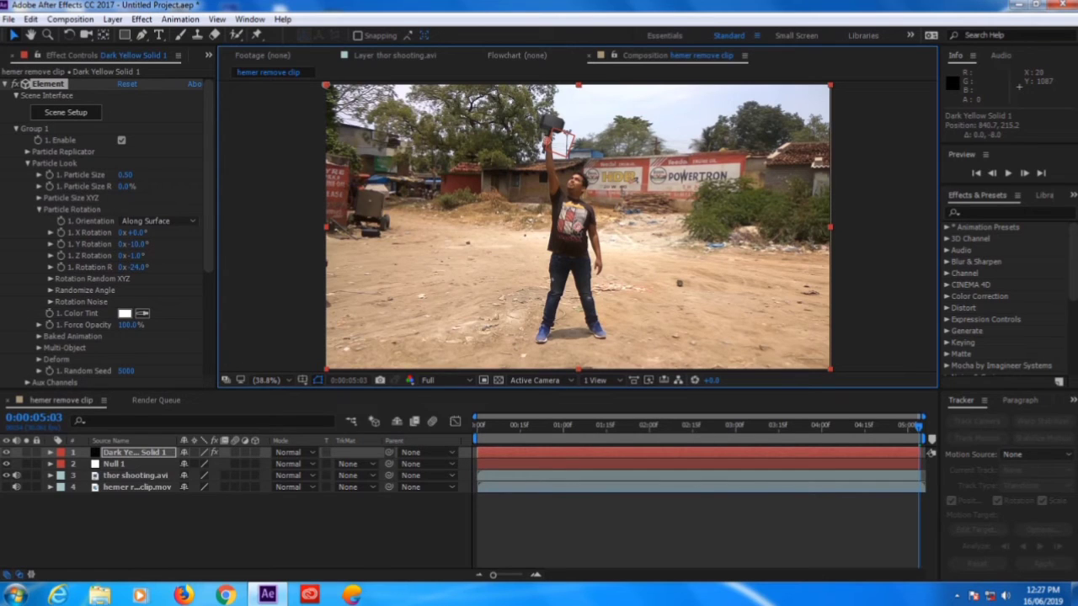
- Parent the Element solid layer to Null 1
{"action": "left_click_drag", "start_coordinate": [389, 452], "coordinate": [111, 464]}
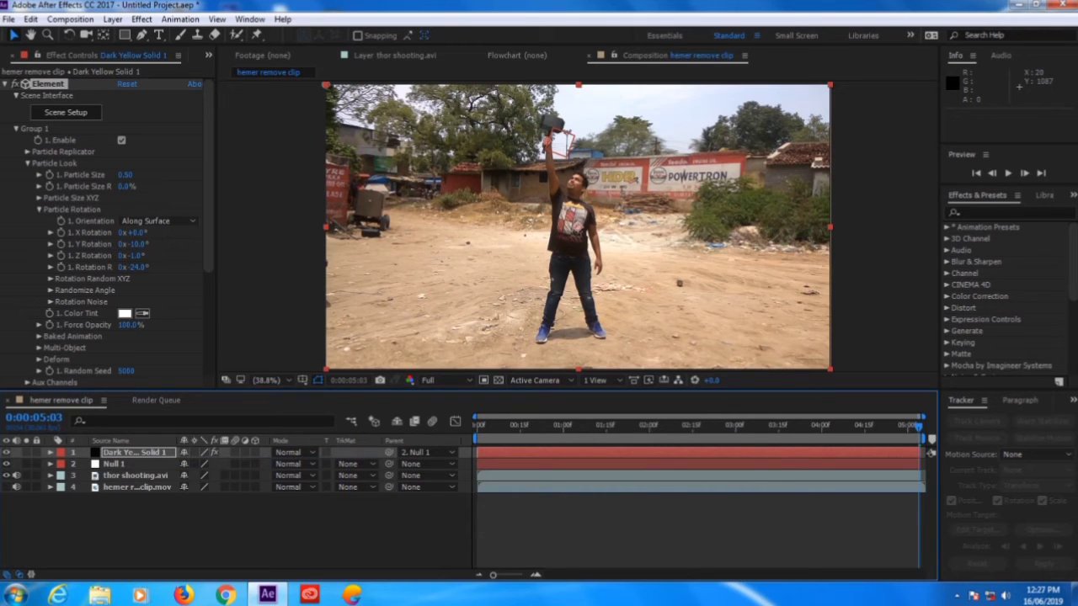
{"action": "left_click", "coordinate": [425, 452]}
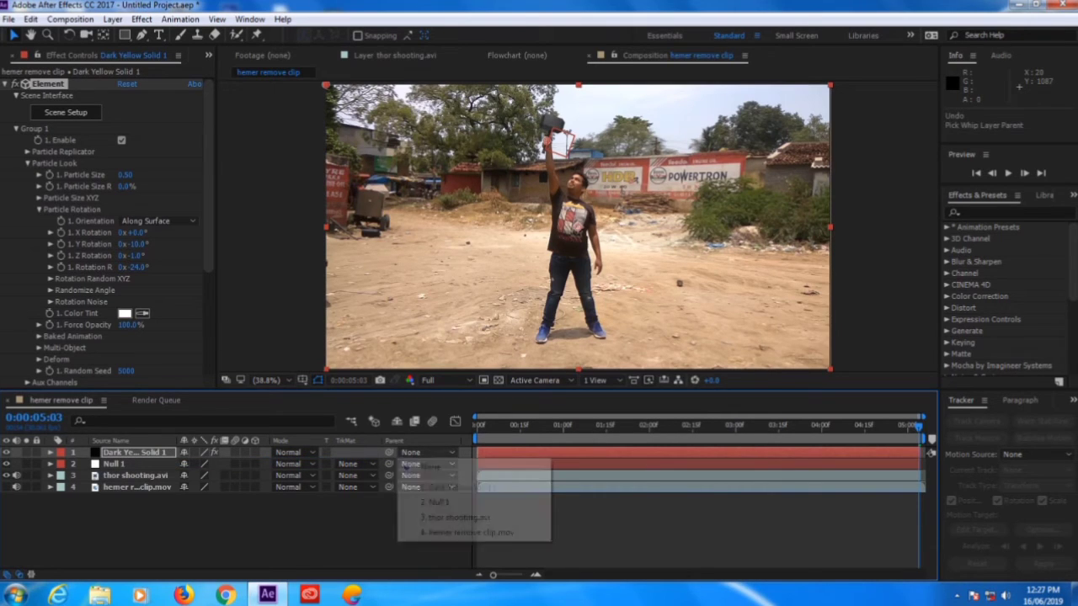
{"action": "left_click", "coordinate": [437, 502]}
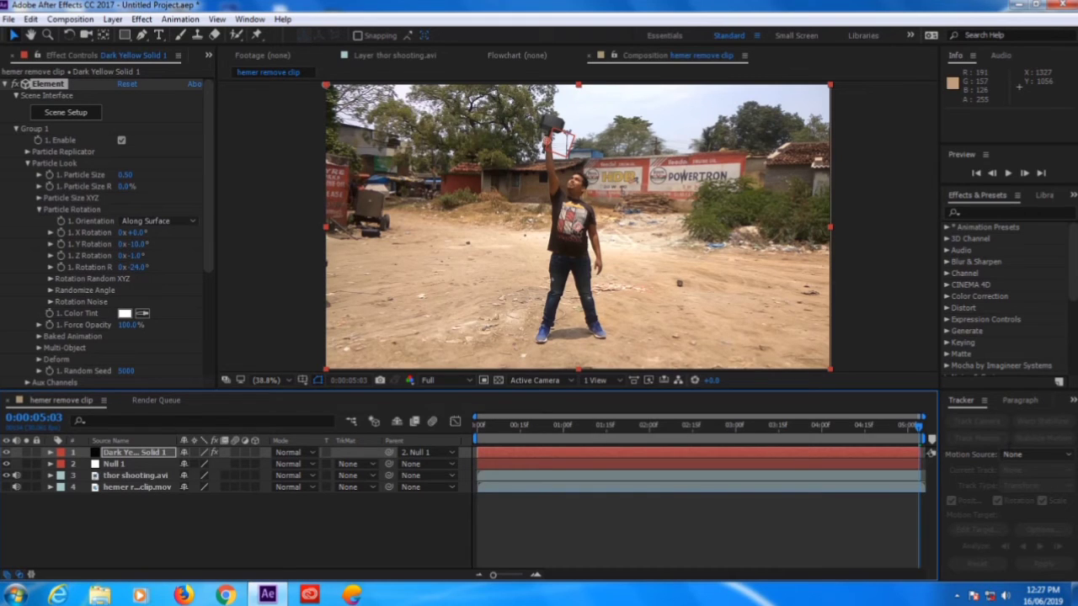
- Step back through the end of the clip and preview the composition to check how the hammer follows the hand
{"action": "left_click_drag", "start_coordinate": [919, 427], "coordinate": [863, 427]}
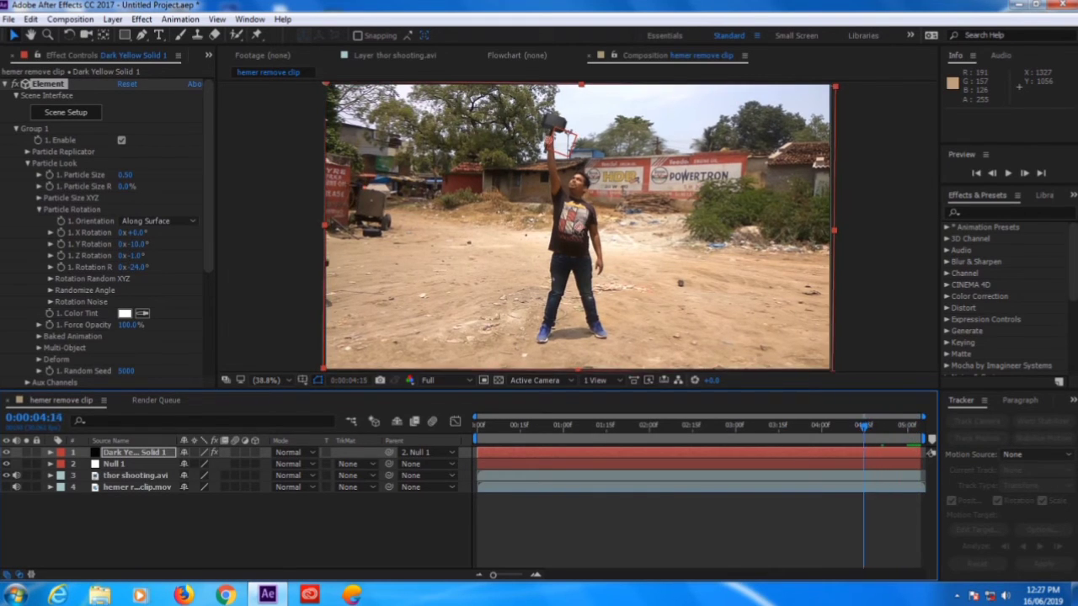
{"action": "key", "text": "Page_Up"}
{"action": "key", "text": "Page_Up"}
{"action": "key", "text": "Page_Up"}
{"action": "key", "text": "Page_Up"}
{"action": "key", "text": "Page_Up"}
{"action": "key", "text": "Page_Up"}
{"action": "key", "text": "Page_Up"}
{"action": "key", "text": "Page_Up"}
{"action": "key", "text": "Page_Up"}
{"action": "key", "text": "Page_Up"}
{"action": "key", "text": "Page_Up"}
{"action": "key", "text": "Page_Up"}
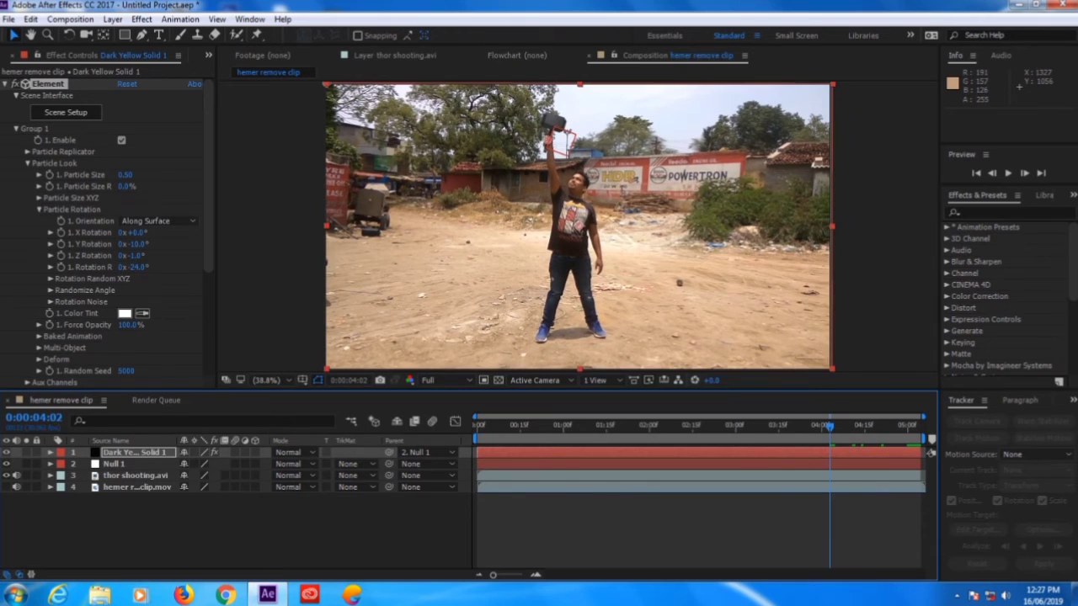
{"action": "key", "text": "space"}
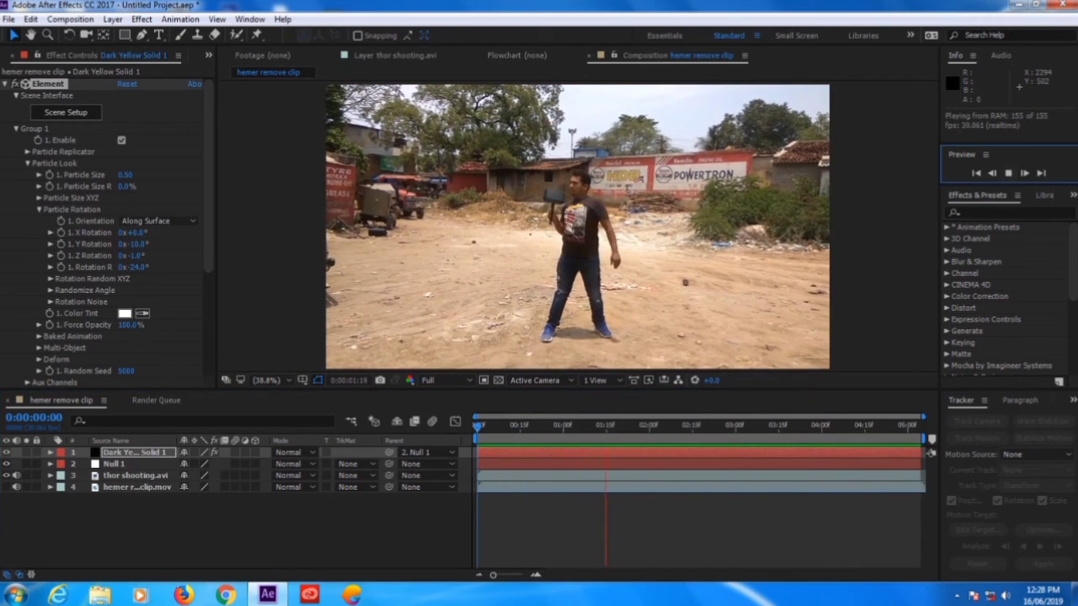
{"action": "key", "text": "space"}
- Examine the hammer's alignment with the hand frame by frame around 0:00:01:04 to 0:00:01:10
{"action": "key", "text": "Page_Up"}
{"action": "key", "text": "Page_Up"}
{"action": "key", "text": "Page_Up"}
{"action": "key", "text": "Page_Up"}
{"action": "key", "text": "Page_Up"}
{"action": "key", "text": "Page_Up"}
{"action": "key", "text": "Page_Up"}
{"action": "key", "text": "Page_Up"}
{"action": "key", "text": "Page_Up"}
{"action": "key", "text": "Page_Up"}
{"action": "key", "text": "Page_Up"}
{"action": "key", "text": "Page_Up"}
{"action": "key", "text": "Page_Up"}
{"action": "key", "text": "Page_Up"}
{"action": "key", "text": "Page_Up"}
{"action": "key", "text": "Page_Up"}
{"action": "key", "text": "Page_Up"}
{"action": "key", "text": "Page_Up"}
{"action": "key", "text": "Page_Up"}
{"action": "key", "text": "Page_Up"}
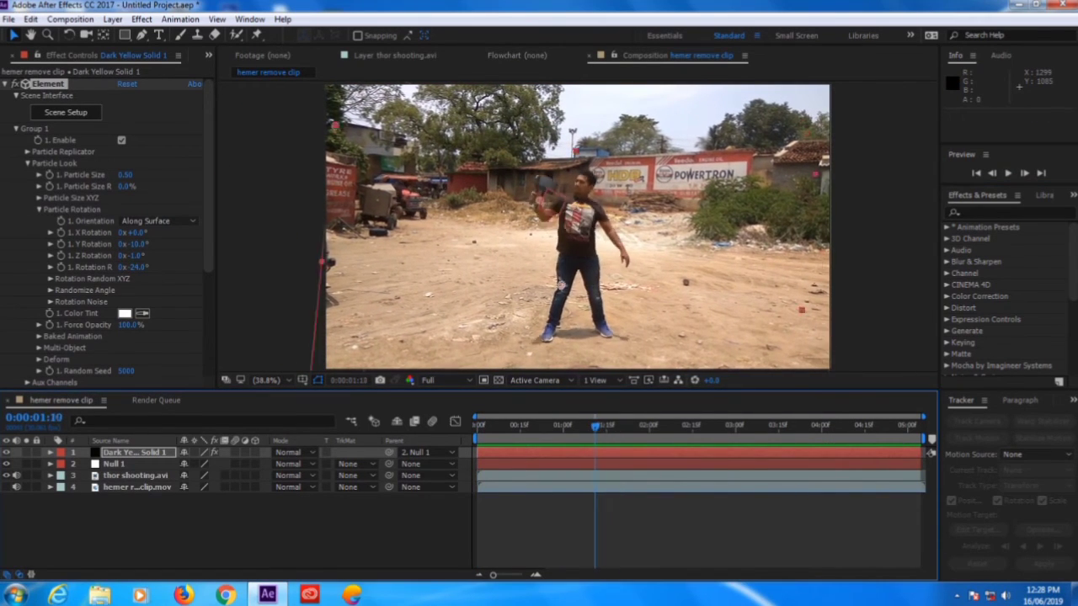
{"action": "key", "text": "Page_Down"}
{"action": "key", "text": "Page_Down"}
{"action": "key", "text": "Page_Down"}
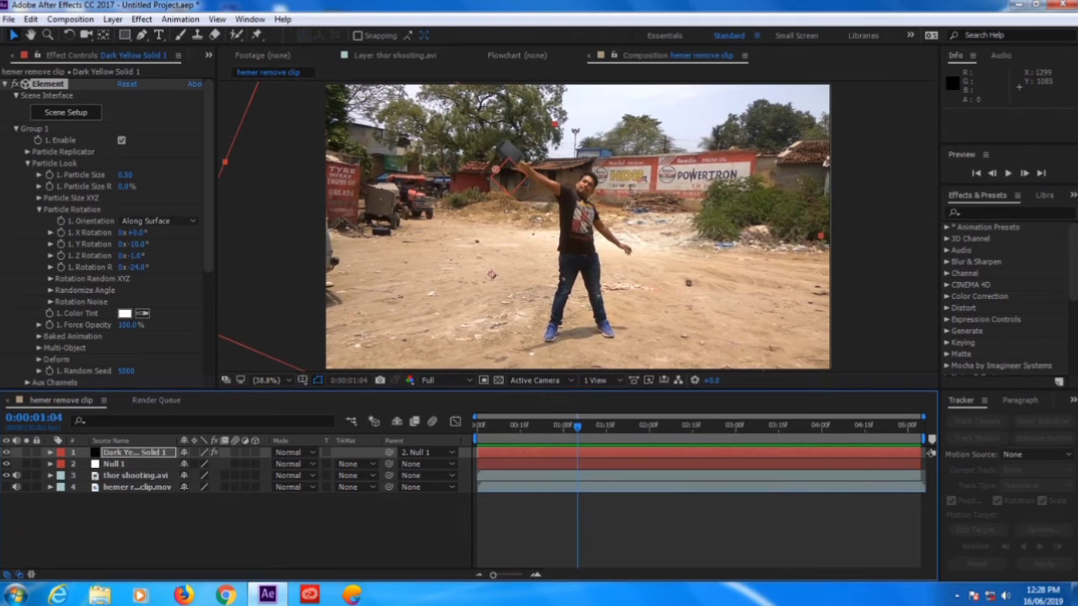
{"action": "key", "text": "Page_Down"}
{"action": "key", "text": "Page_Down"}
{"action": "key", "text": "Page_Down"}
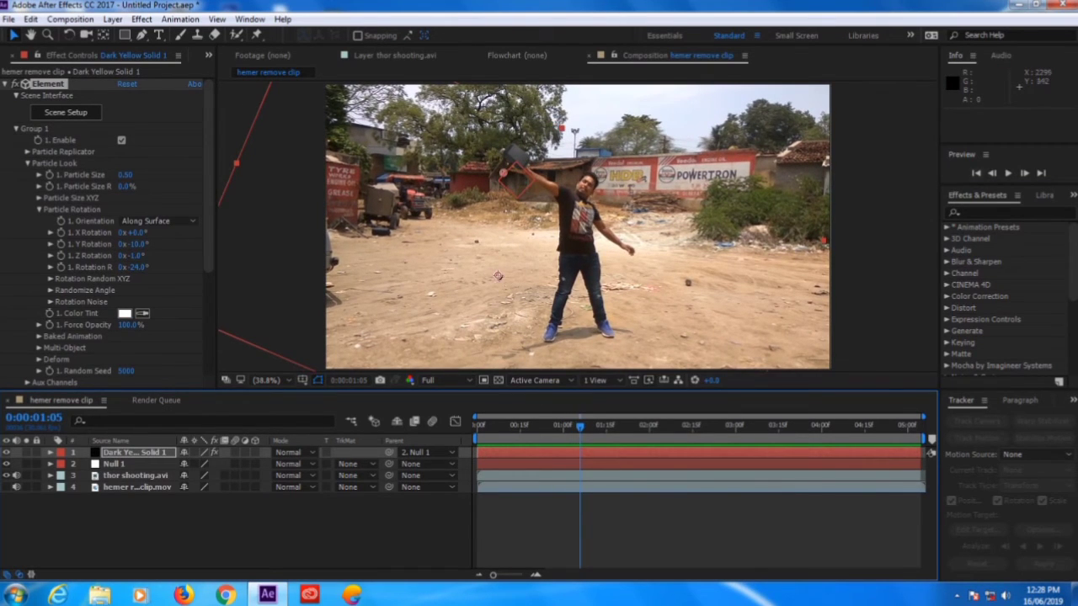
- Add a Position keyframe to the Element solid layer at 0:00:01:04
{"action": "left_click", "coordinate": [992, 172]}
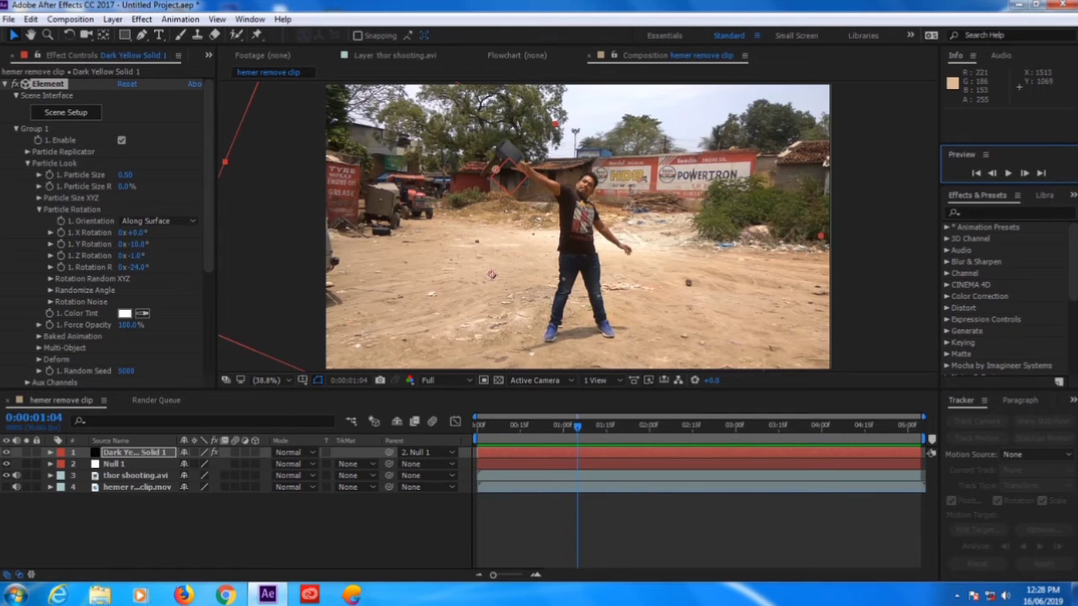
{"action": "left_click", "coordinate": [135, 452]}
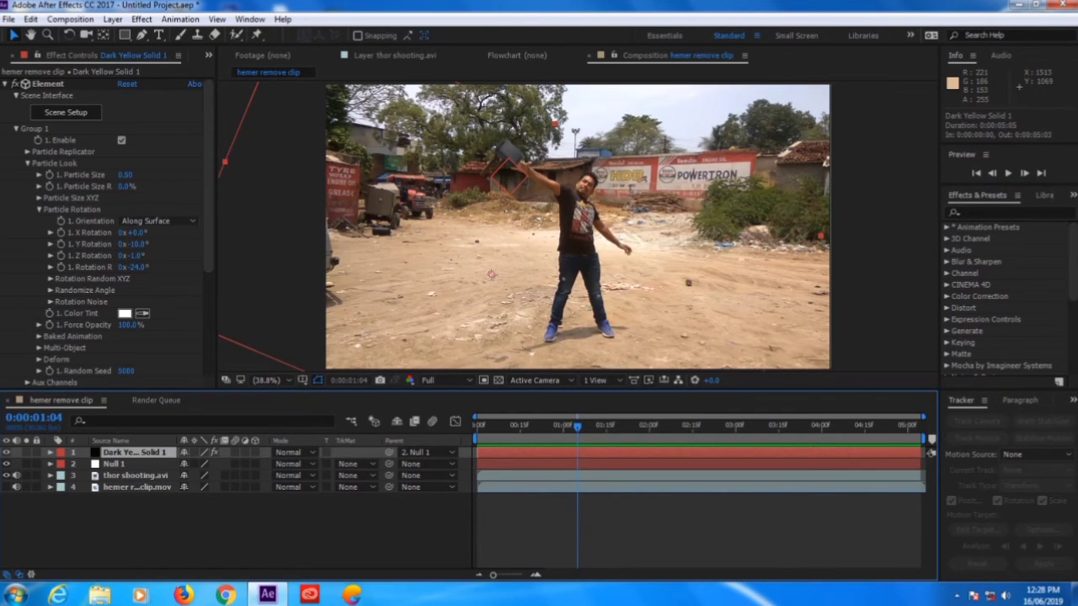
{"action": "key", "text": "p"}
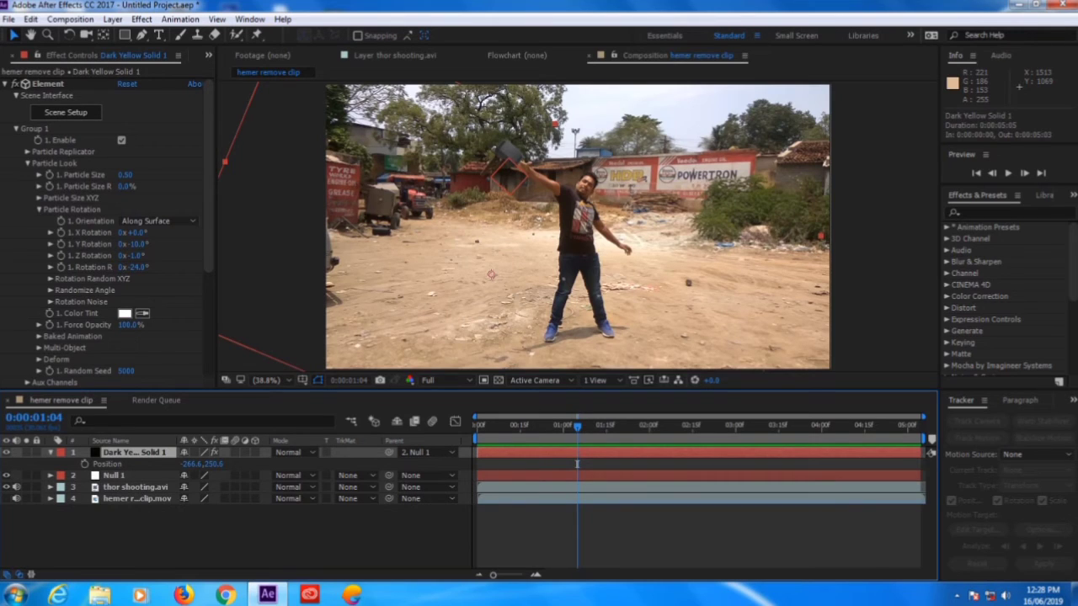
{"action": "key", "text": "alt+shift+p"}
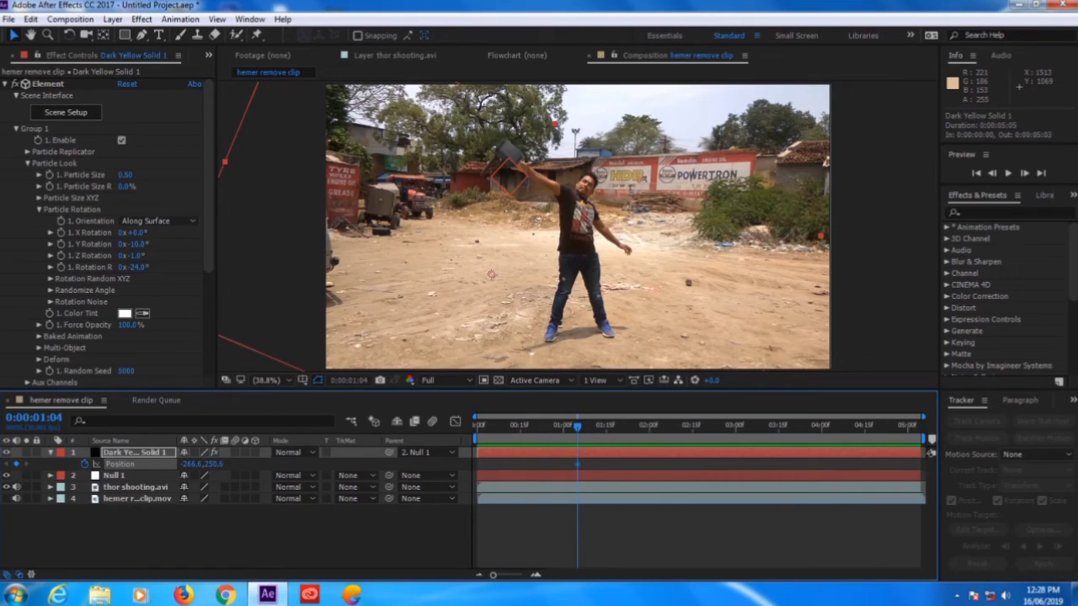
- Add Scale and Rotation keyframes to the Element solid layer at 0:00:01:04
{"action": "key", "text": "s"}
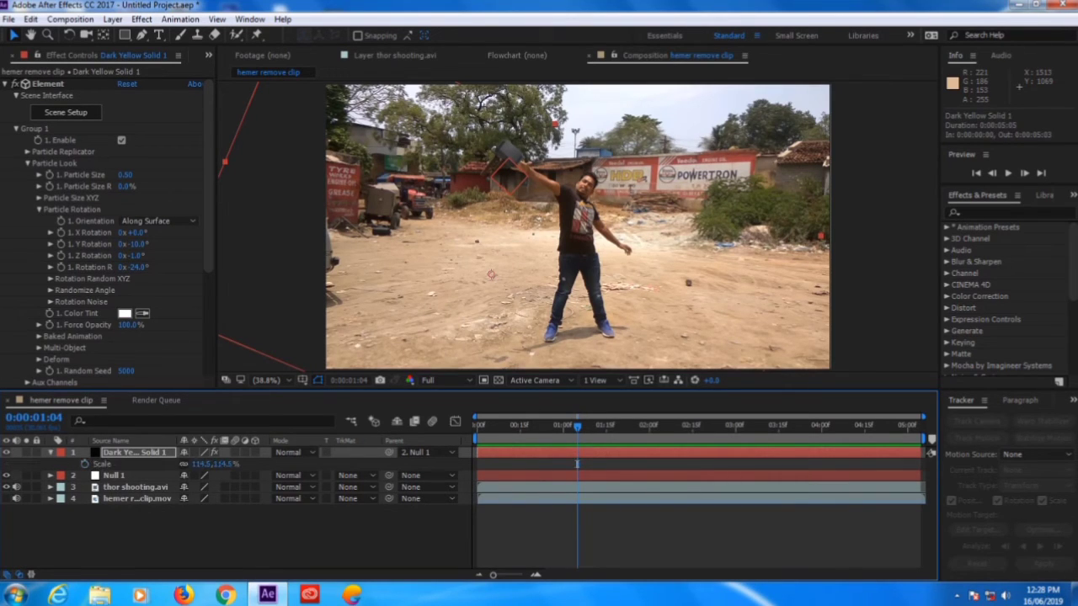
{"action": "key", "text": "alt+shift+s"}
{"action": "left_click", "coordinate": [134, 452]}
{"action": "key", "text": "r"}
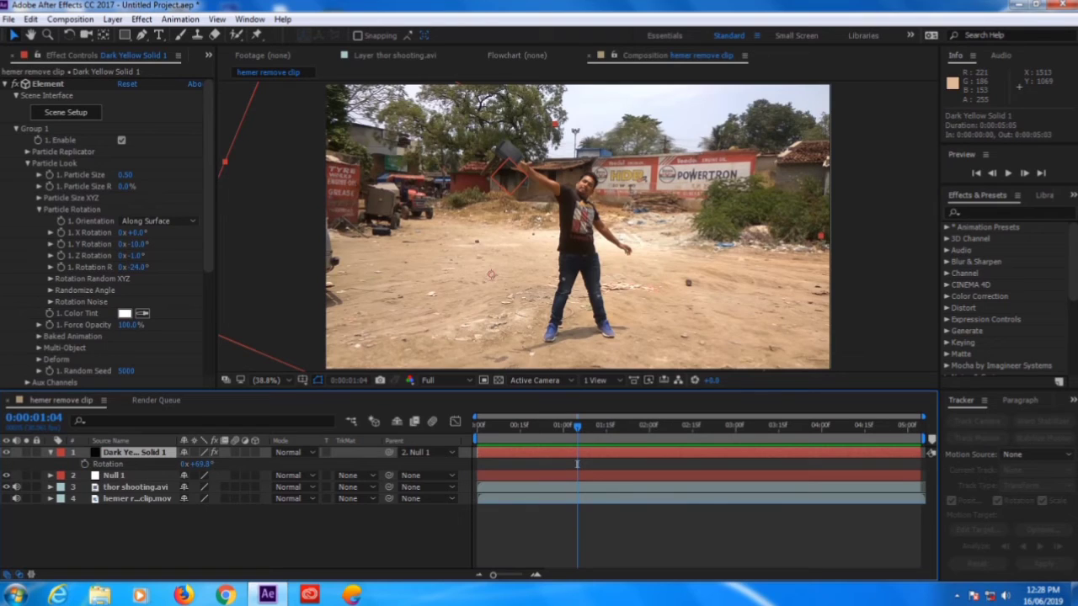
{"action": "key", "text": "alt+shift+r"}
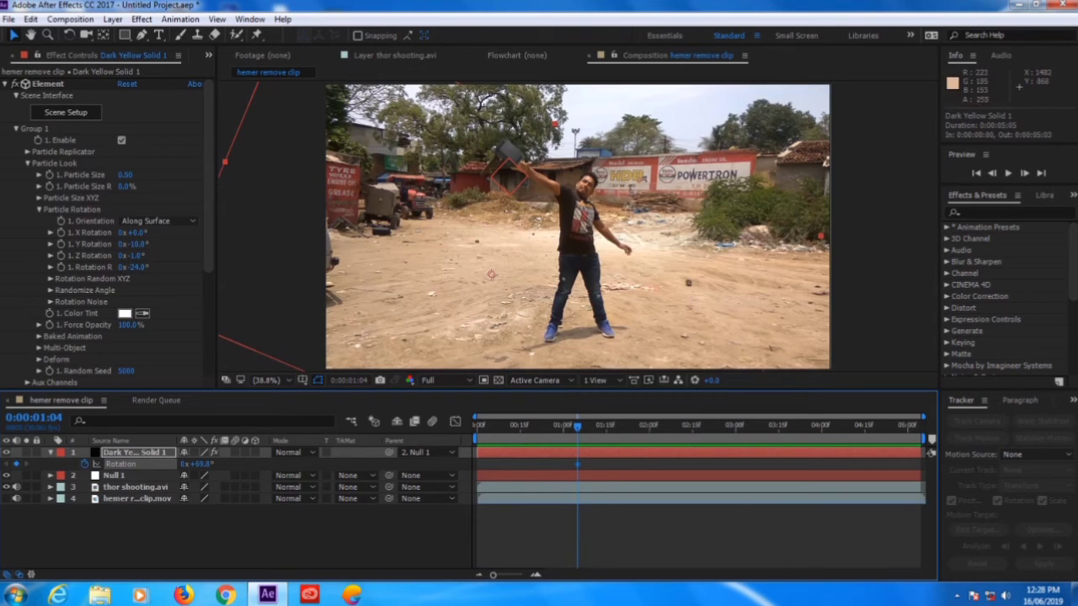
- At 0:00:00:18, move the Element solid to about -784.9, -316.4 so the hammer starts outside the frame's left edge
{"action": "key", "text": "Page_Up"}
{"action": "key", "text": "Page_Up"}
{"action": "key", "text": "Page_Up"}
{"action": "key", "text": "Page_Up"}
{"action": "key", "text": "Page_Up"}
{"action": "key", "text": "Page_Up"}
{"action": "key", "text": "Page_Up"}
{"action": "key", "text": "Page_Up"}
{"action": "key", "text": "Page_Up"}
{"action": "key", "text": "Page_Up"}
{"action": "key", "text": "Page_Up"}
{"action": "key", "text": "Page_Up"}
{"action": "key", "text": "Page_Up"}
{"action": "key", "text": "Page_Up"}
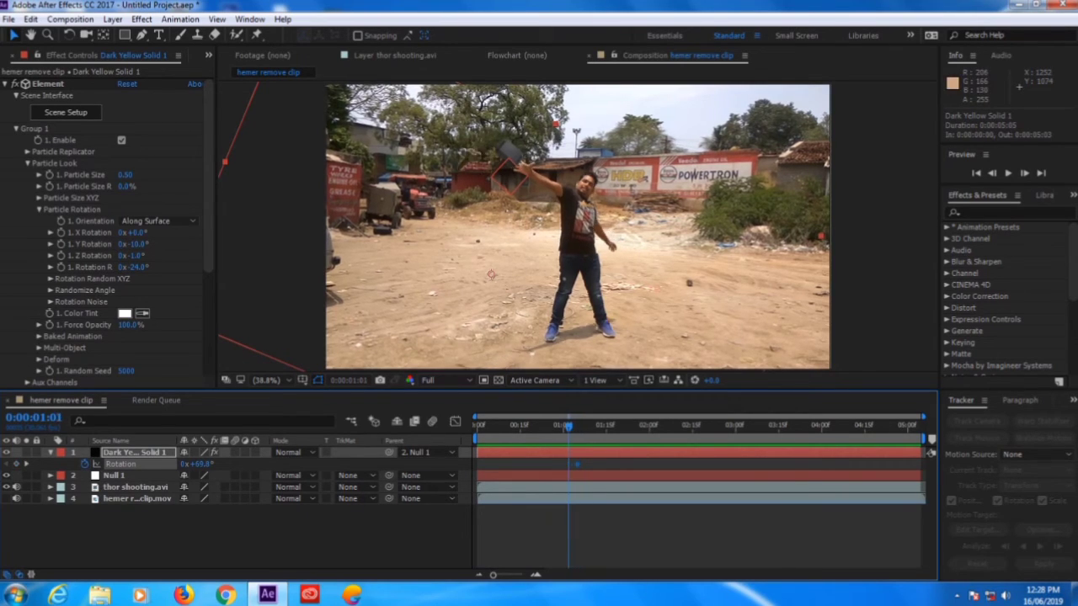
{"action": "key", "text": "Page_Up"}
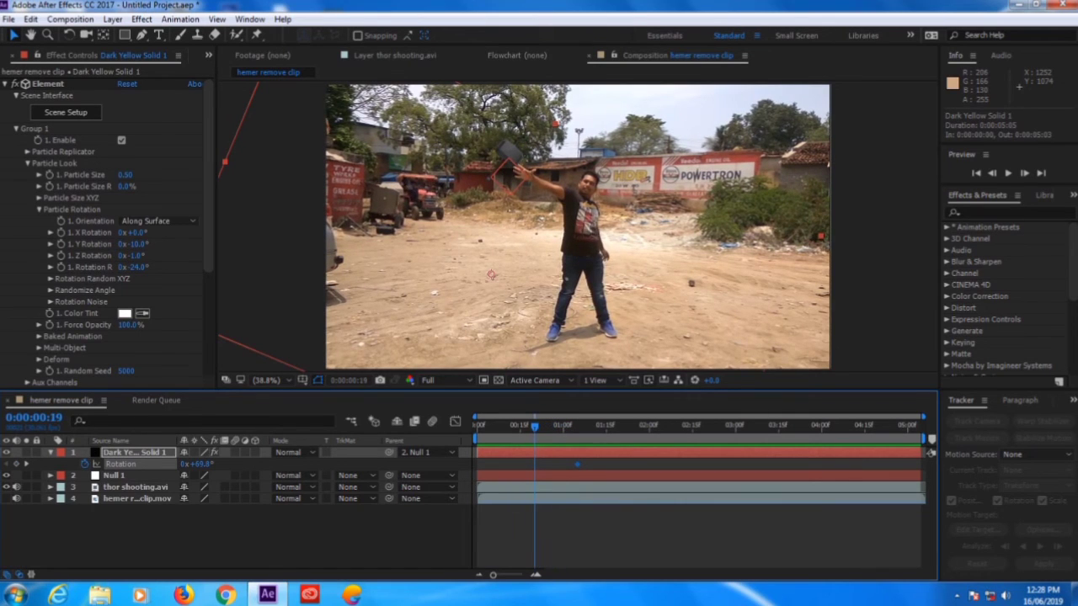
{"action": "key", "text": "Page_Up"}
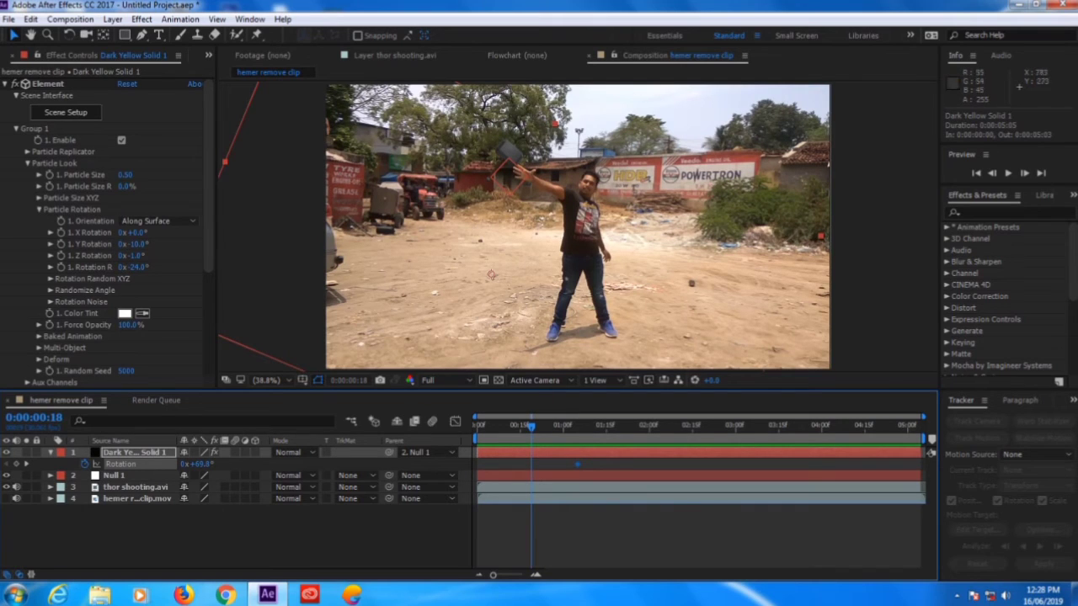
{"action": "left_click", "coordinate": [135, 452]}
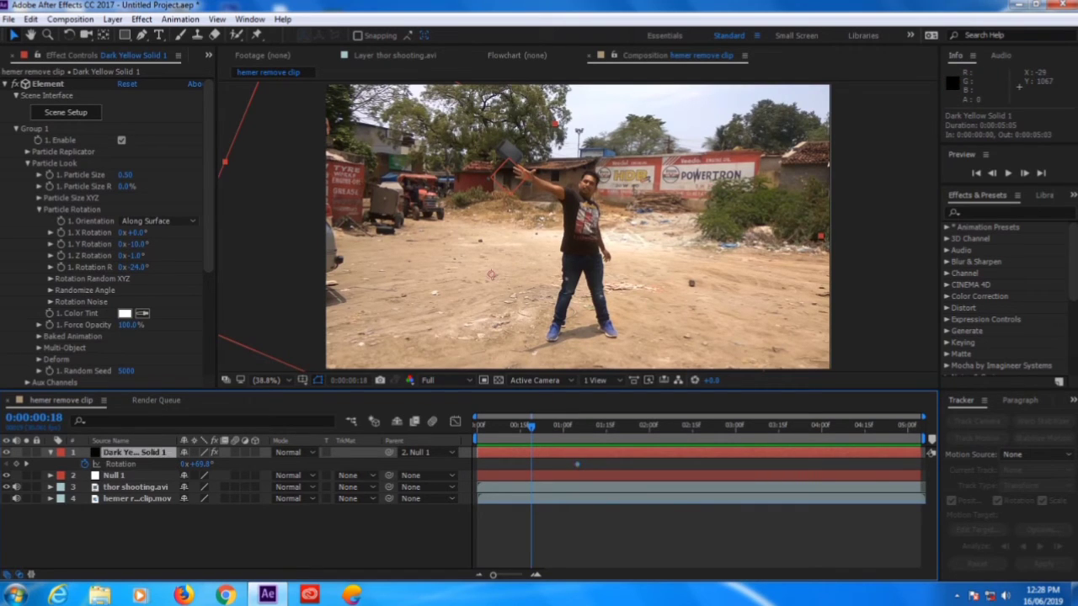
{"action": "left_click_drag", "start_coordinate": [492, 274], "coordinate": [289, 272]}
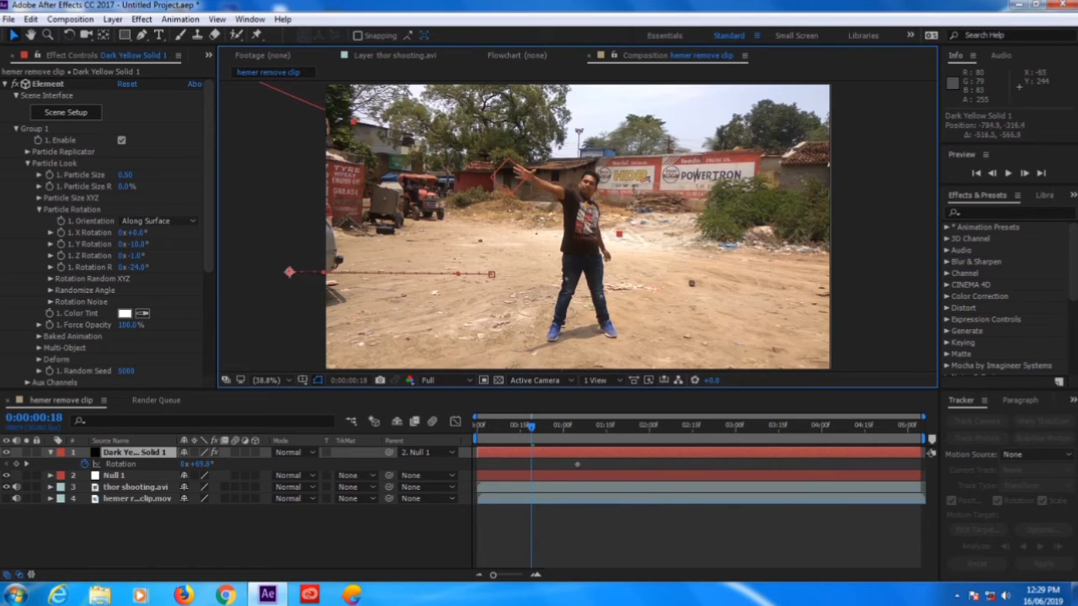
{"action": "key", "text": "Return"}
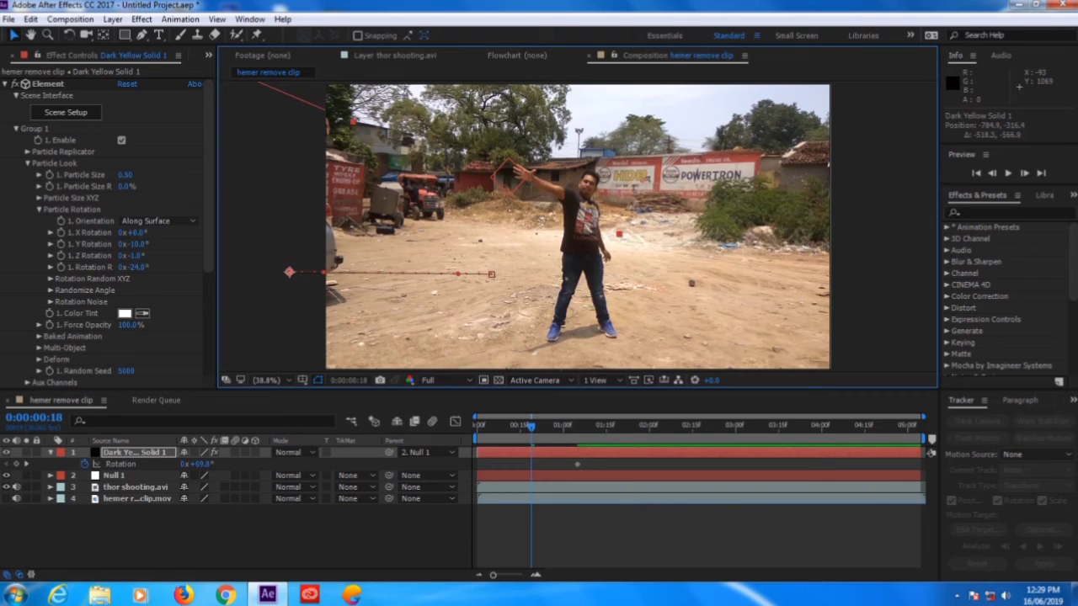
- Set the Element solid's Rotation to 0x+50.8° at 0:00:00:18 and nudge its off-frame starting position slightly upward
{"action": "left_click_drag", "start_coordinate": [199, 464], "coordinate": [186, 464]}
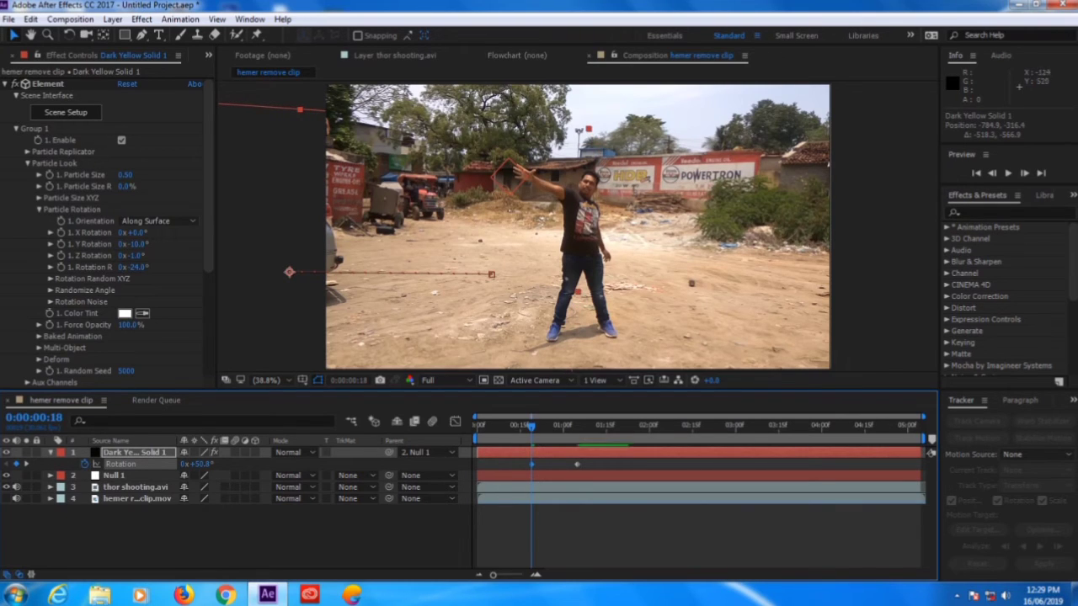
{"action": "left_click_drag", "start_coordinate": [289, 272], "coordinate": [287, 256]}
{"action": "left_click_drag", "start_coordinate": [289, 205], "coordinate": [284, 193]}
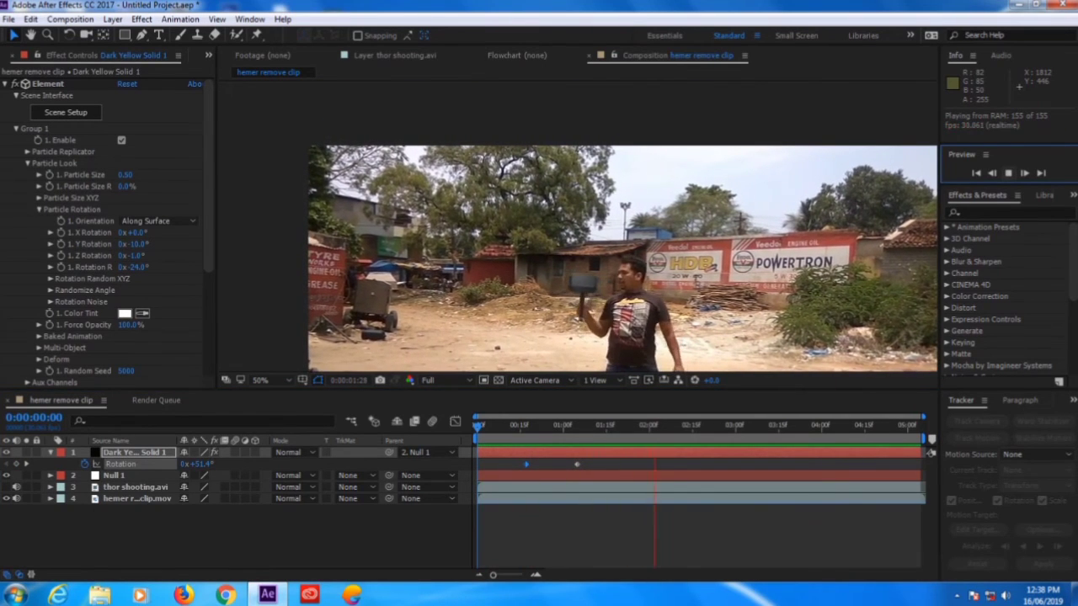
- Stop the preview, go to 0:00:02:08 and examine how the hammer handle overlaps the gripping hand up close
{"action": "key", "text": "space"}
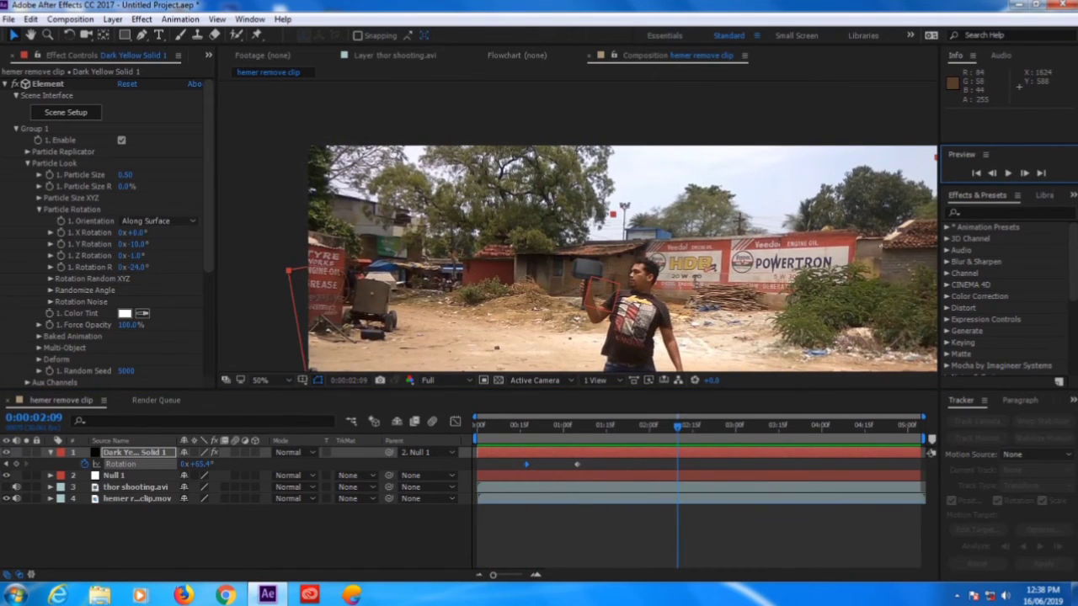
{"action": "mouse_move", "coordinate": [676, 426]}
{"action": "left_mouse_down"}
{"action": "mouse_move", "coordinate": [717, 427]}
{"action": "mouse_move", "coordinate": [660, 427]}
{"action": "mouse_move", "coordinate": [734, 425]}
{"action": "mouse_move", "coordinate": [674, 425]}
{"action": "left_mouse_up"}
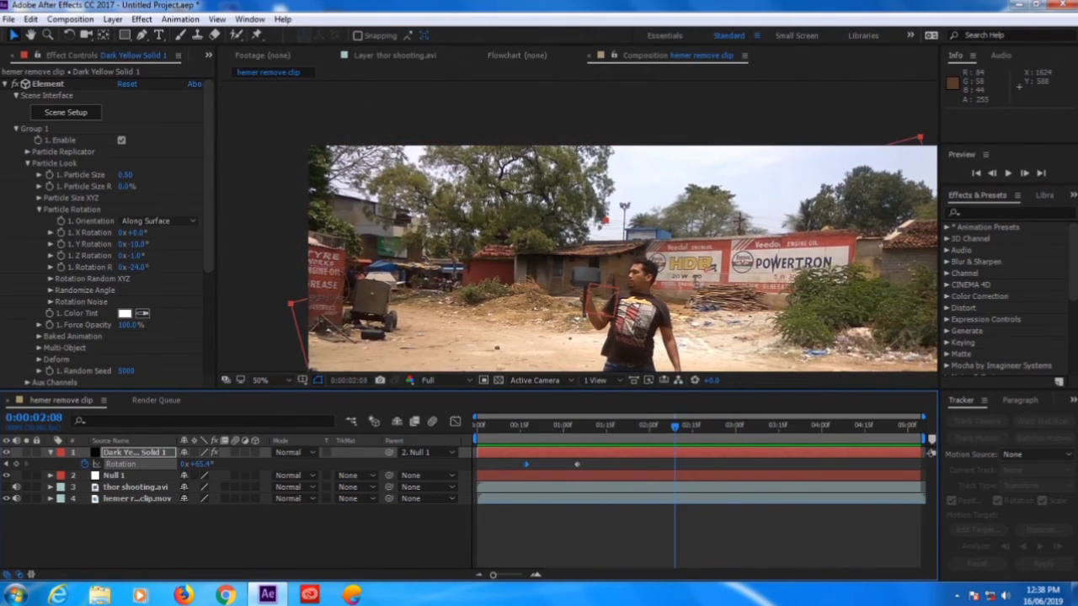
{"action": "key", "text": "r"}
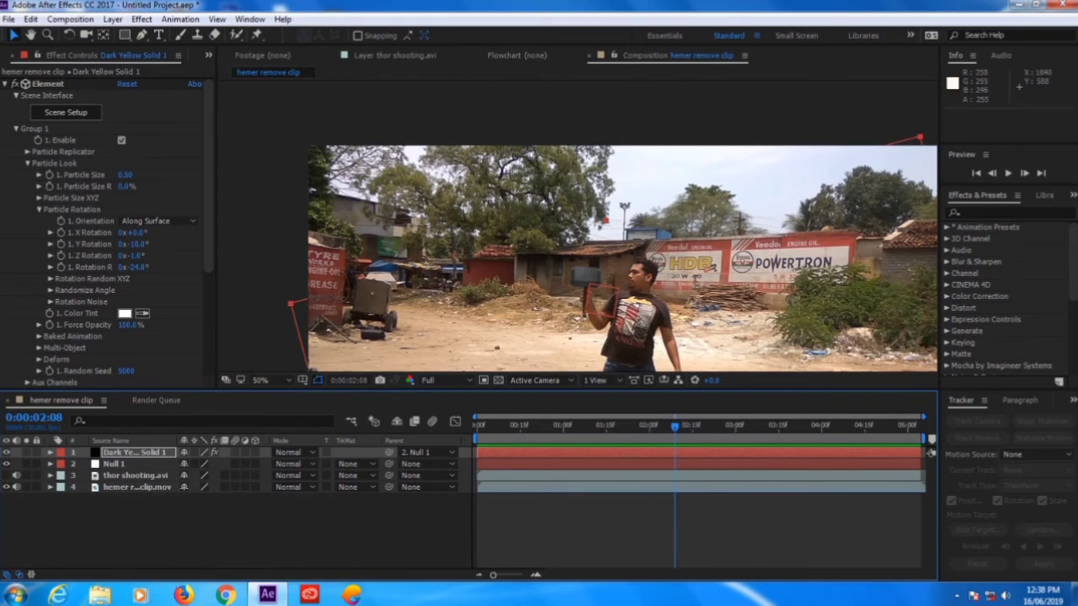
{"action": "key", "text": "period"}
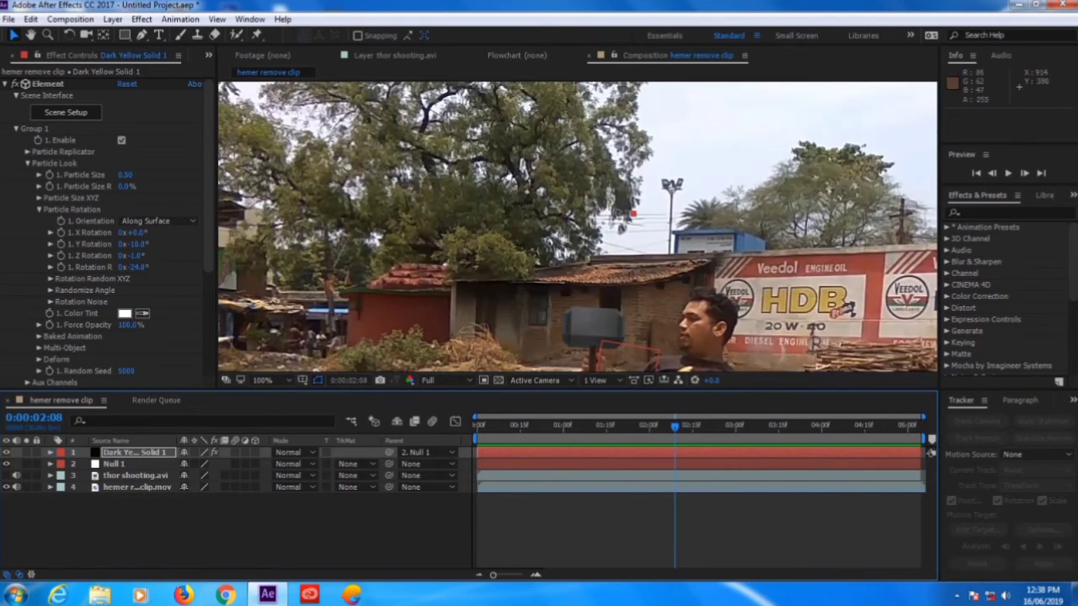
{"action": "key", "text": "space"}
{"action": "left_click_drag", "start_coordinate": [796, 254], "coordinate": [817, 135]}
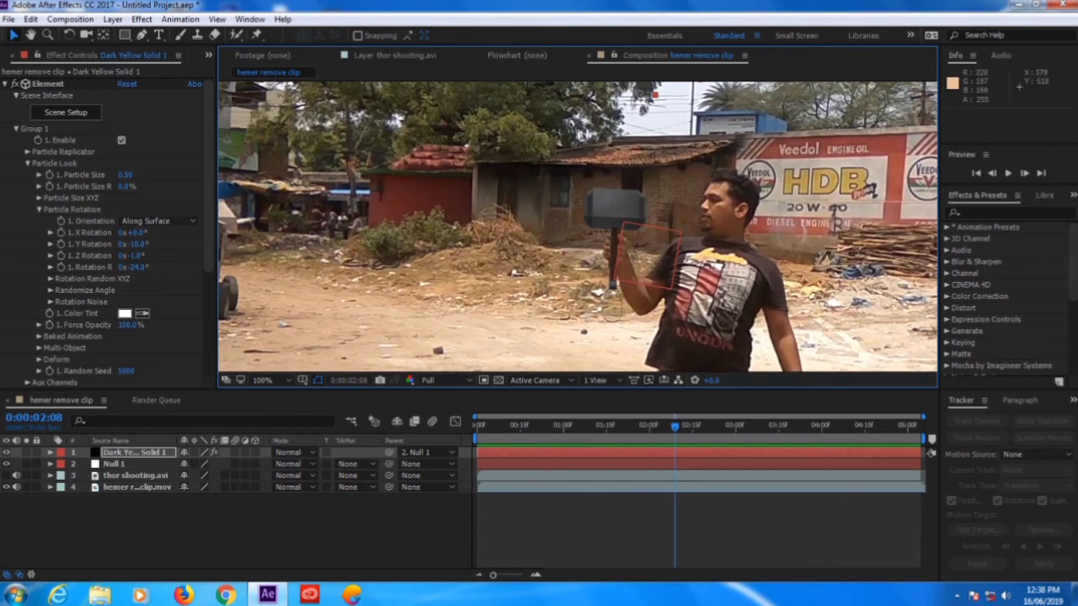
- Duplicate the hemer remove clip.mov layer and move the copy above all other layers
{"action": "left_click", "coordinate": [136, 487]}
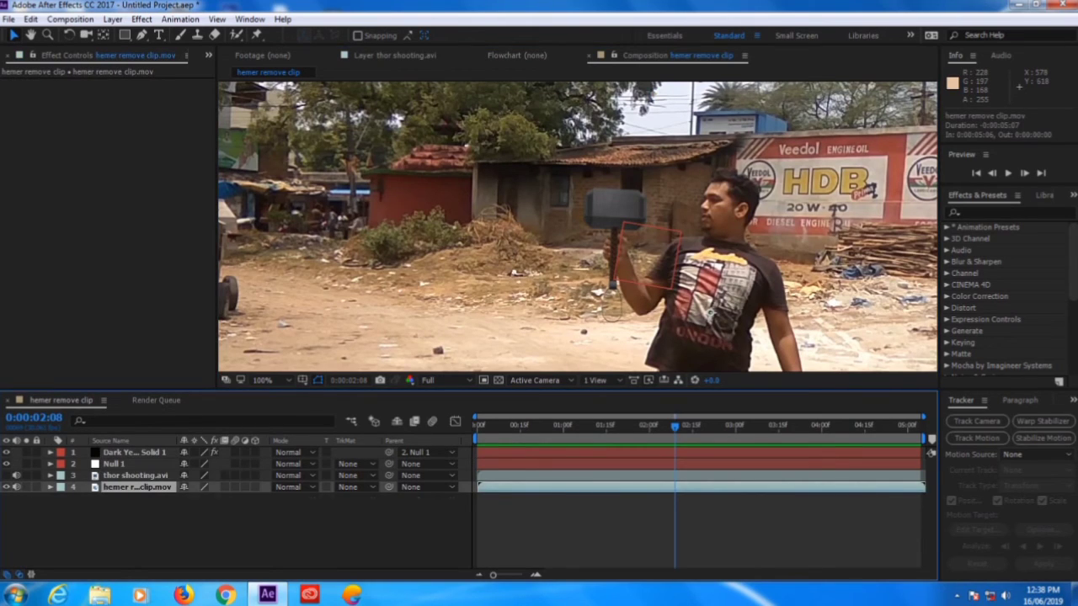
{"action": "key", "text": "ctrl+d"}
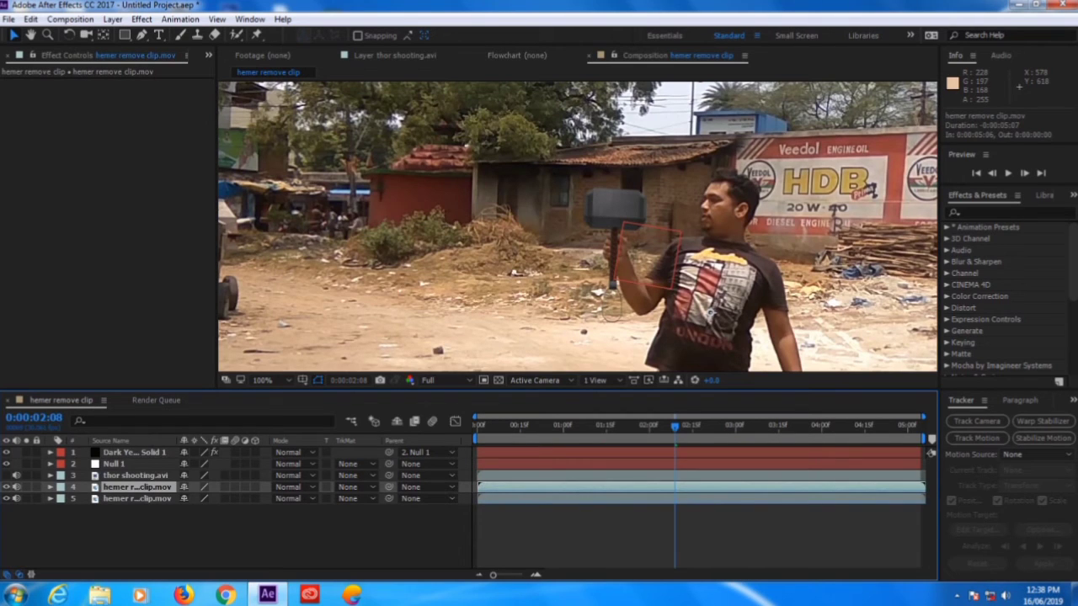
{"action": "left_click_drag", "start_coordinate": [136, 487], "coordinate": [135, 452]}
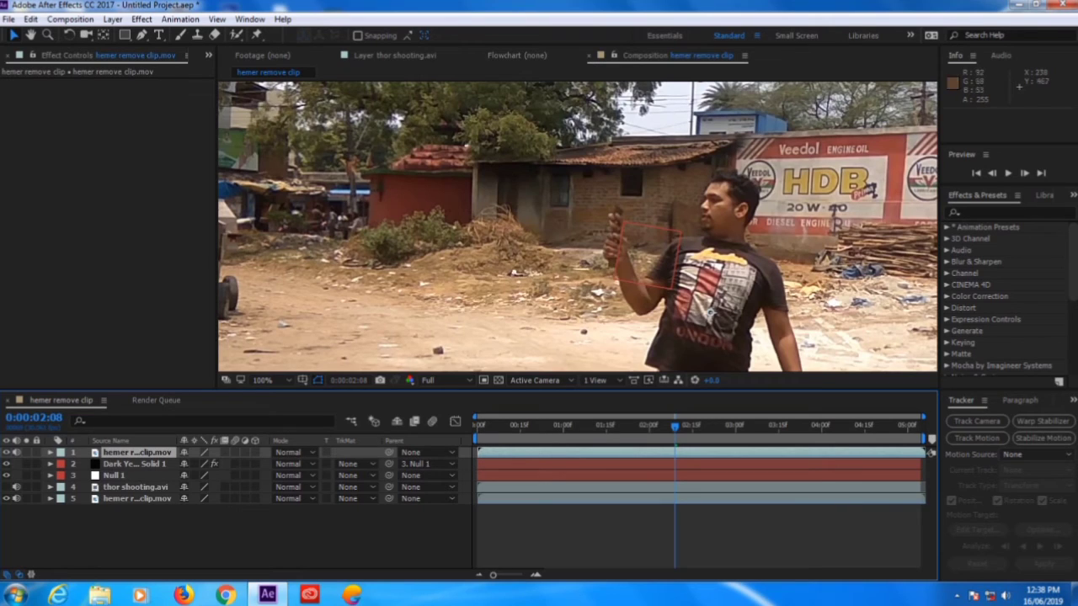
- Draw a closed Pen mask around the gripping fist on the duplicated clip at 0:00:02:08
{"action": "left_click", "coordinate": [141, 34]}
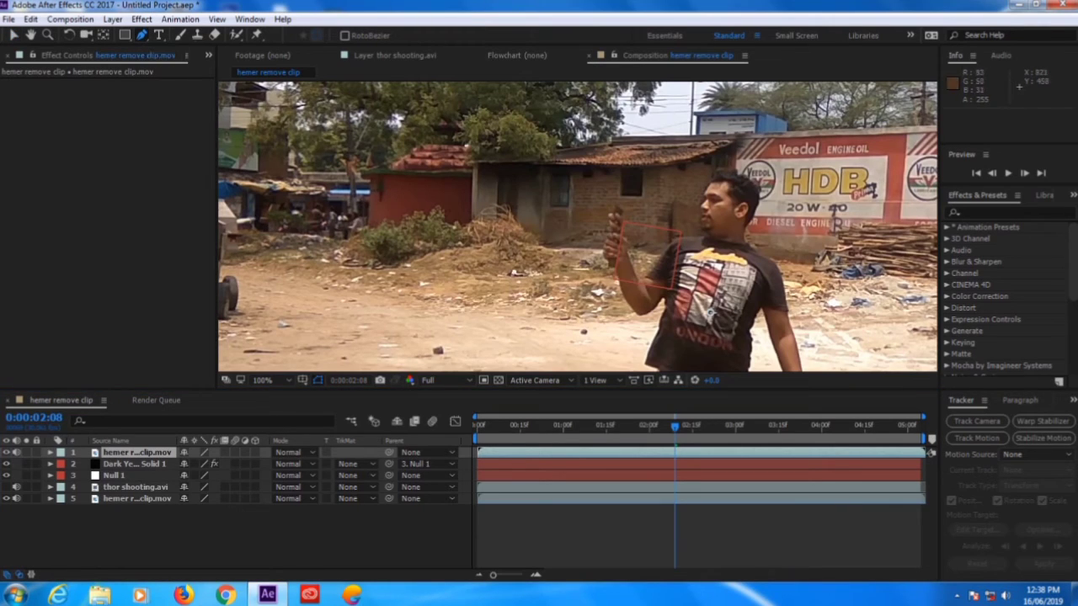
{"action": "scroll", "coordinate": [604, 270], "scroll_direction": "up", "scroll_amount": 1}
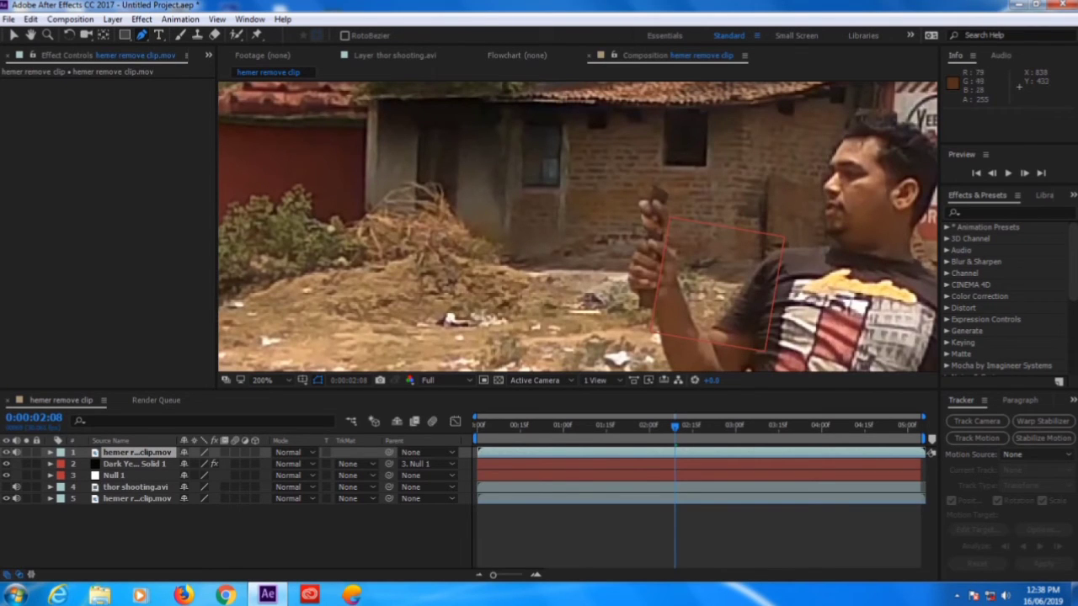
{"action": "left_click", "coordinate": [676, 253]}
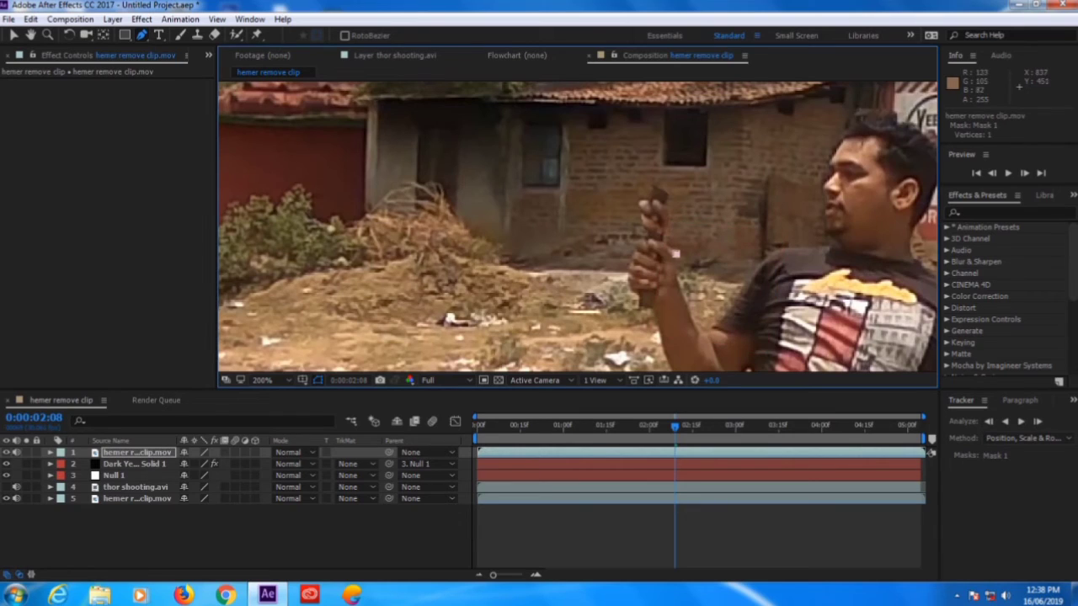
{"action": "left_click", "coordinate": [676, 278]}
{"action": "left_click", "coordinate": [656, 296]}
{"action": "left_click", "coordinate": [641, 293]}
{"action": "left_click", "coordinate": [628, 288]}
{"action": "left_click", "coordinate": [627, 266]}
{"action": "left_click", "coordinate": [633, 247]}
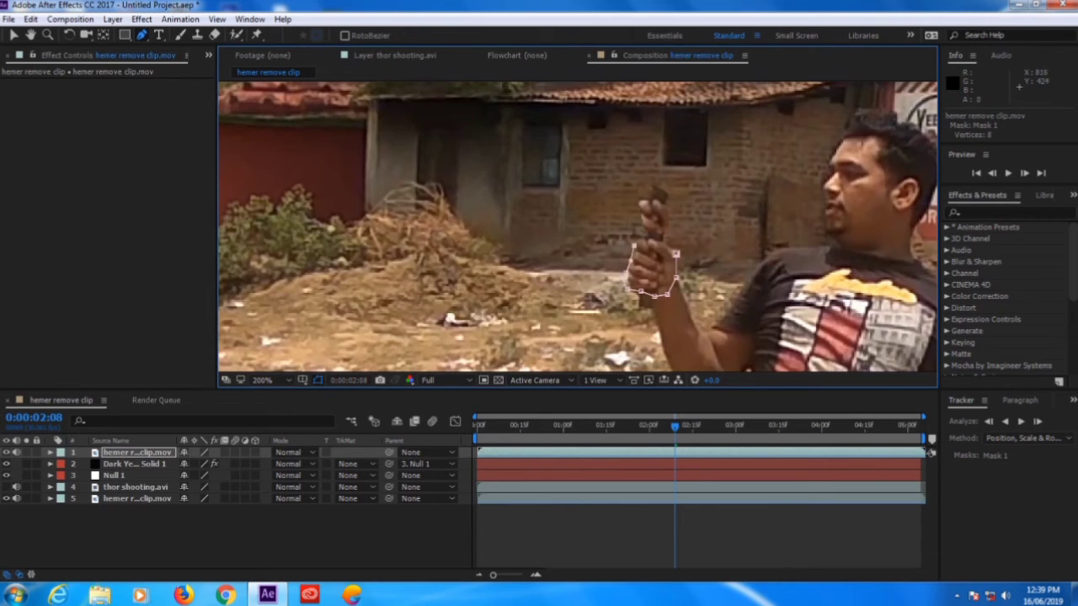
{"action": "left_click", "coordinate": [645, 242]}
{"action": "left_click", "coordinate": [661, 243]}
{"action": "left_click", "coordinate": [675, 253]}
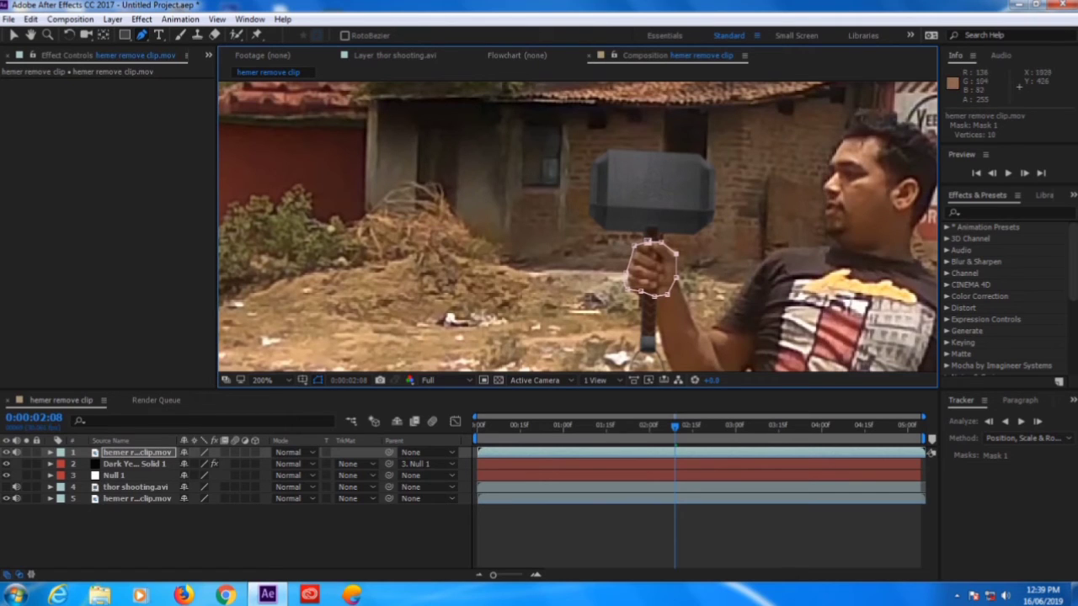
- Start keyframing the fist mask's Mask Path at 0:00:02:08
{"action": "left_click", "coordinate": [931, 453]}
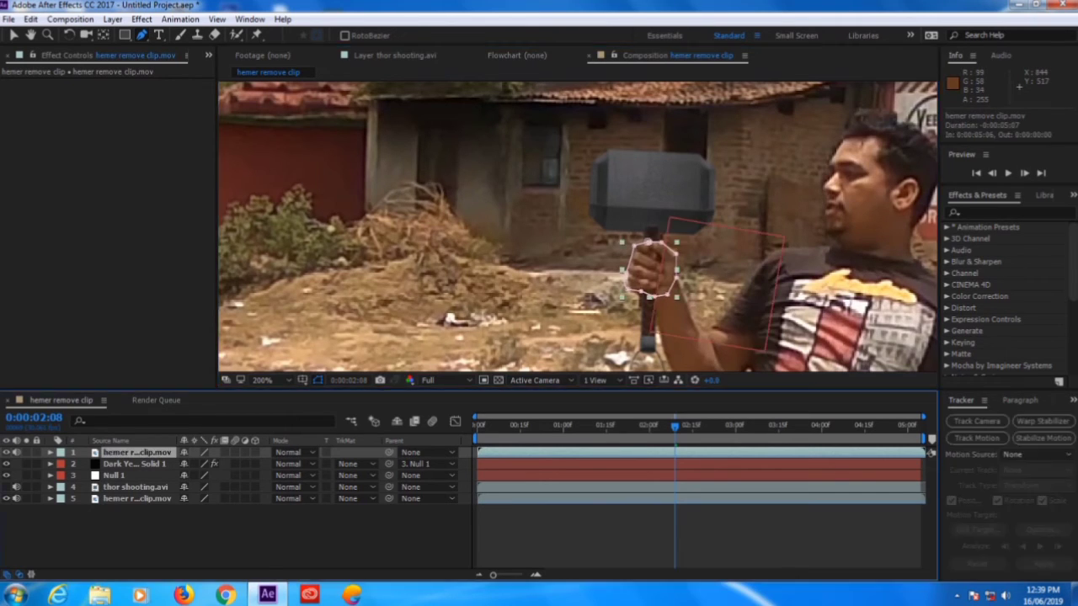
{"action": "key", "text": "m"}
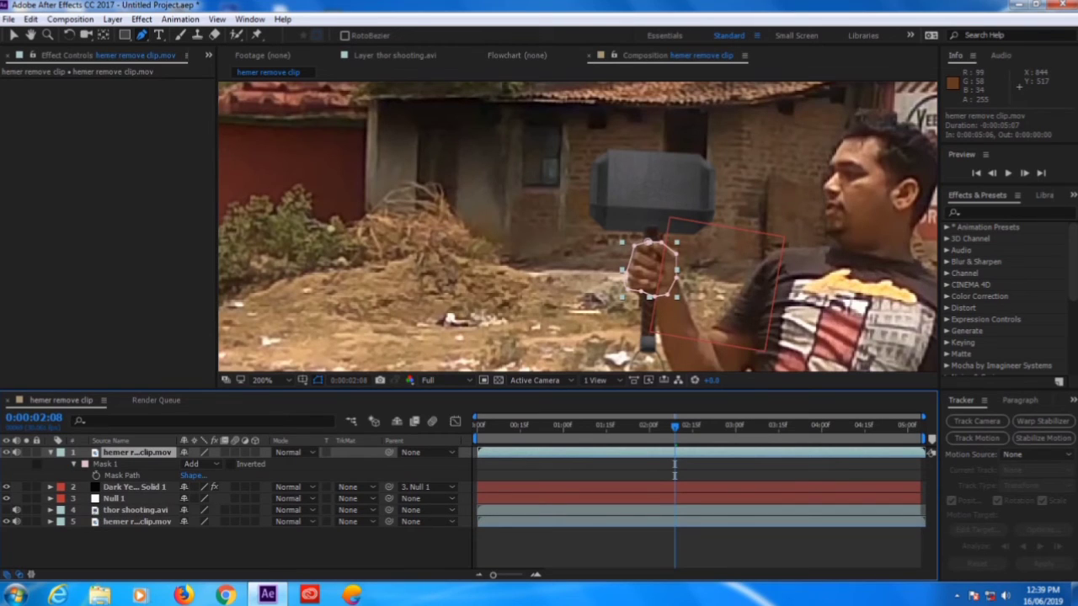
{"action": "left_click", "coordinate": [96, 474]}
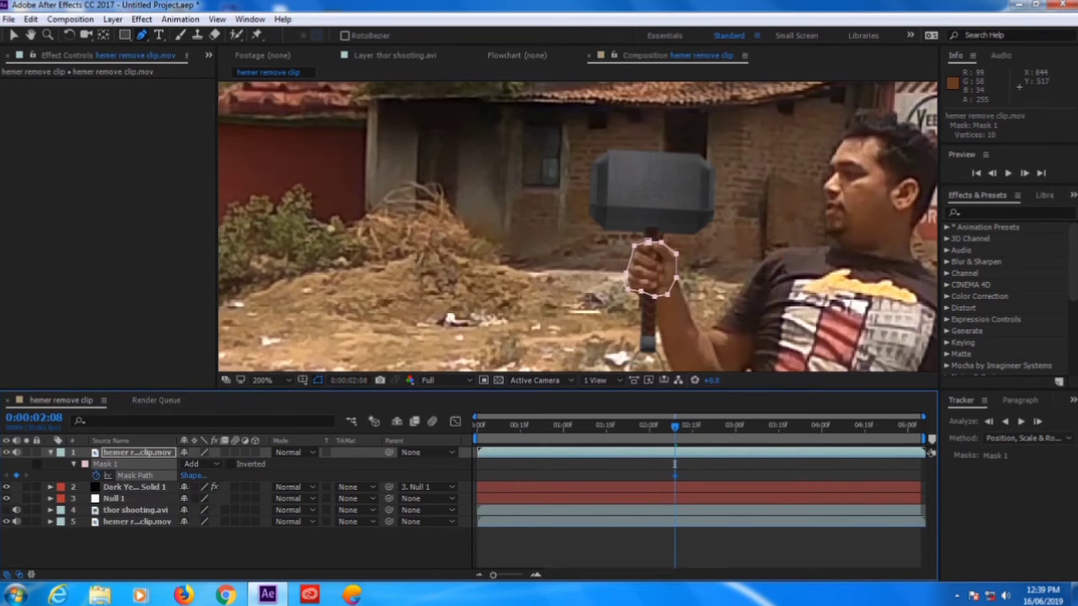
- Advance to 0:00:02:10 and move the whole mask up onto the fist
{"action": "left_click", "coordinate": [1024, 173]}
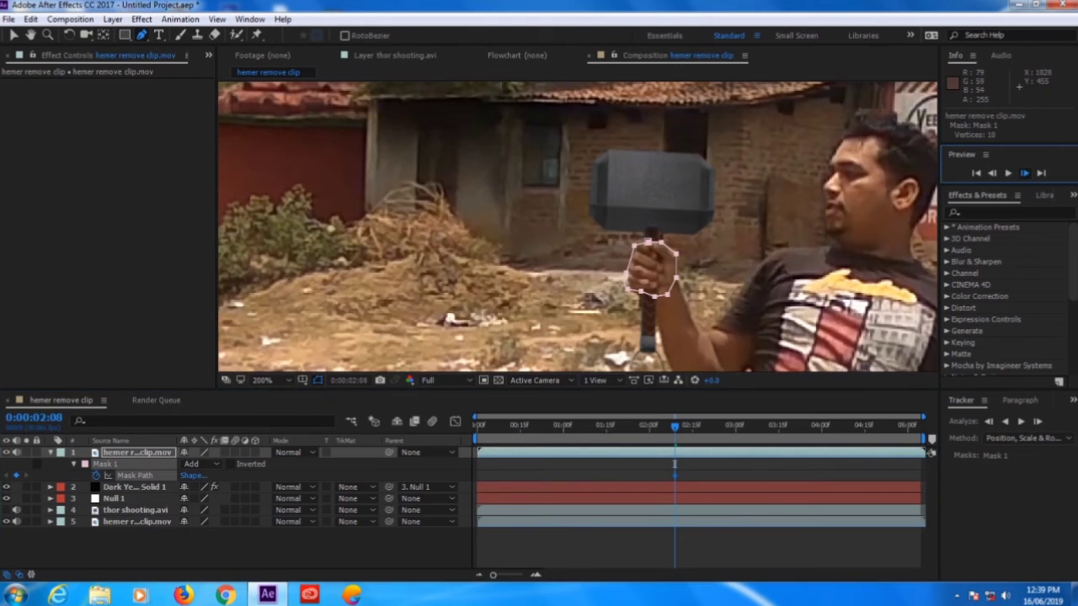
{"action": "left_click", "coordinate": [1024, 172]}
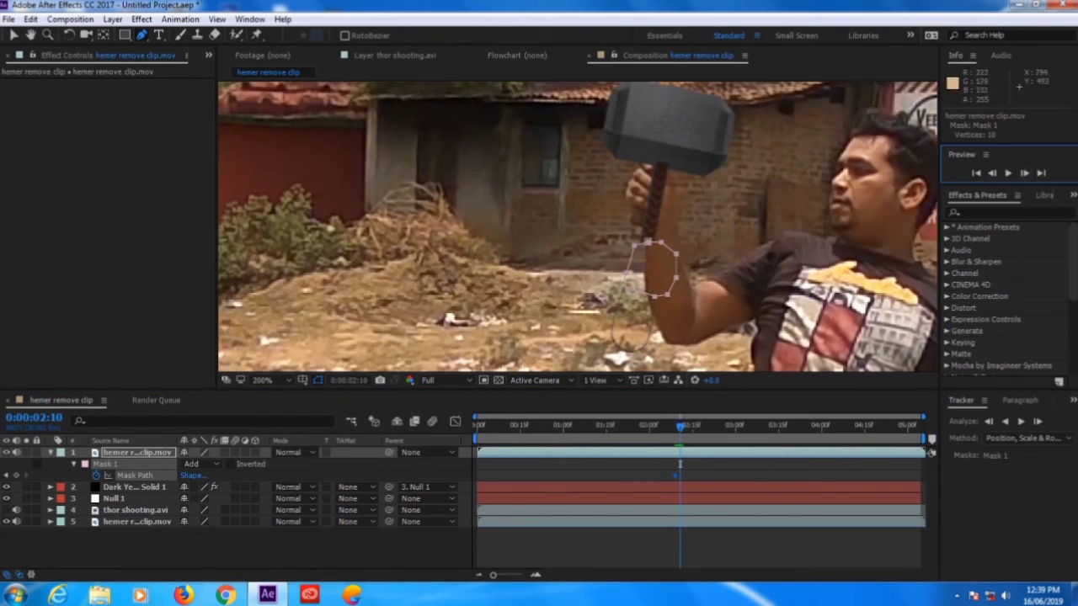
{"action": "key", "text": "v"}
{"action": "left_click_drag", "start_coordinate": [648, 243], "coordinate": [637, 162]}
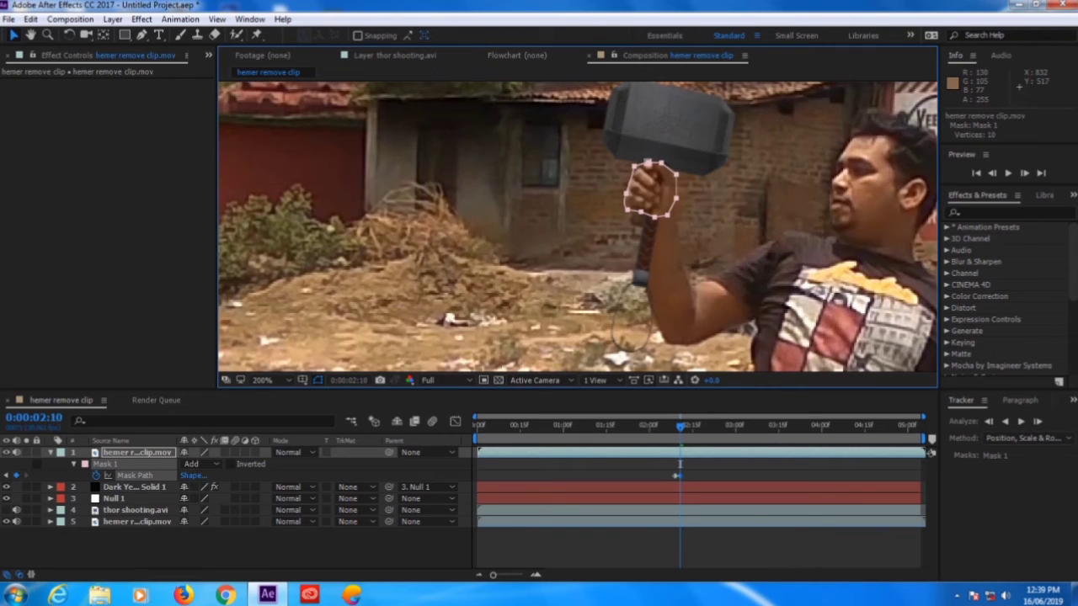
- Undo the Mask Path keyframes, the fist mask and the duplication of the hemer remove clip.mov layer
{"action": "key", "text": "ctrl+z"}
{"action": "key", "text": "ctrl+z"}
{"action": "key", "text": "Page_Up"}
{"action": "key", "text": "Page_Up"}
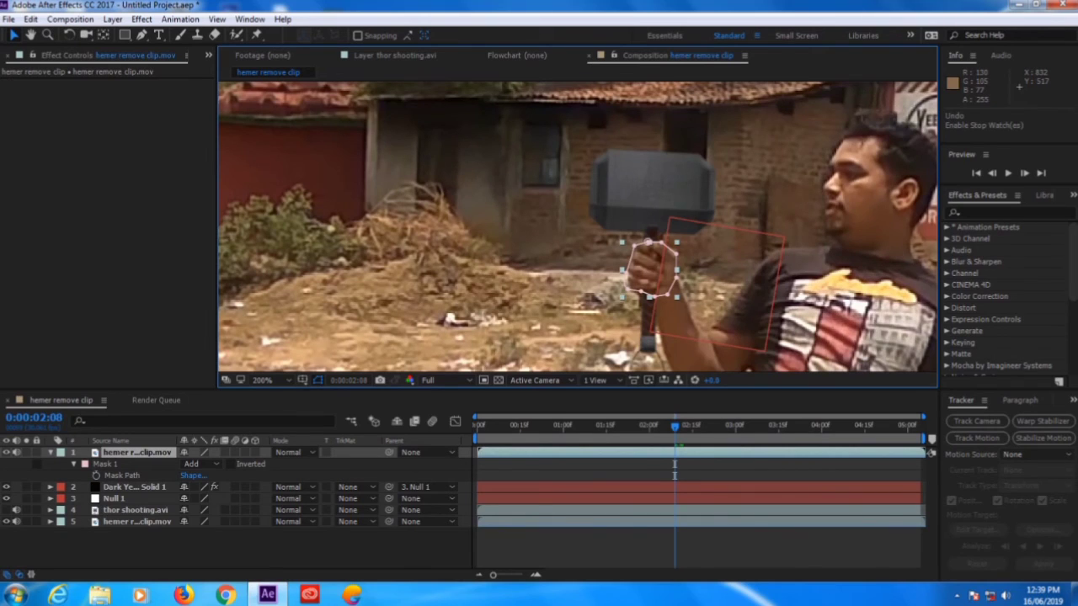
{"action": "key", "text": "ctrl+z"}
{"action": "key", "text": "ctrl+z"}
{"action": "key", "text": "ctrl+z"}
{"action": "key", "text": "ctrl+z"}
{"action": "key", "text": "ctrl+z"}
{"action": "key", "text": "ctrl+z"}
{"action": "key", "text": "ctrl+z"}
{"action": "key", "text": "ctrl+z"}
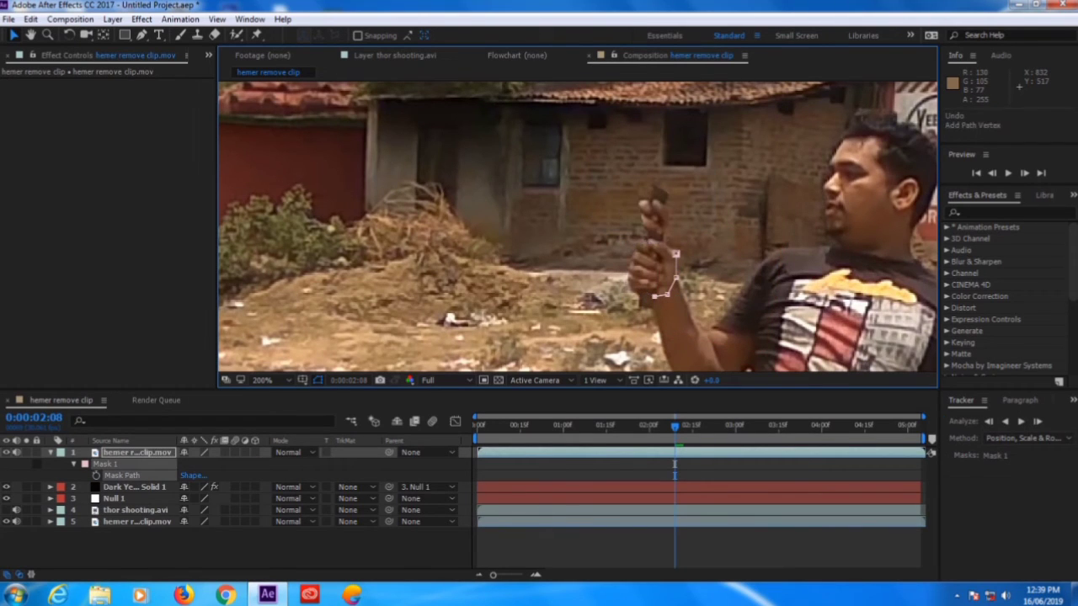
{"action": "key", "text": "ctrl+z"}
{"action": "key", "text": "ctrl+z"}
{"action": "key", "text": "ctrl+z"}
{"action": "key", "text": "ctrl+z"}
{"action": "key", "text": "ctrl+z"}
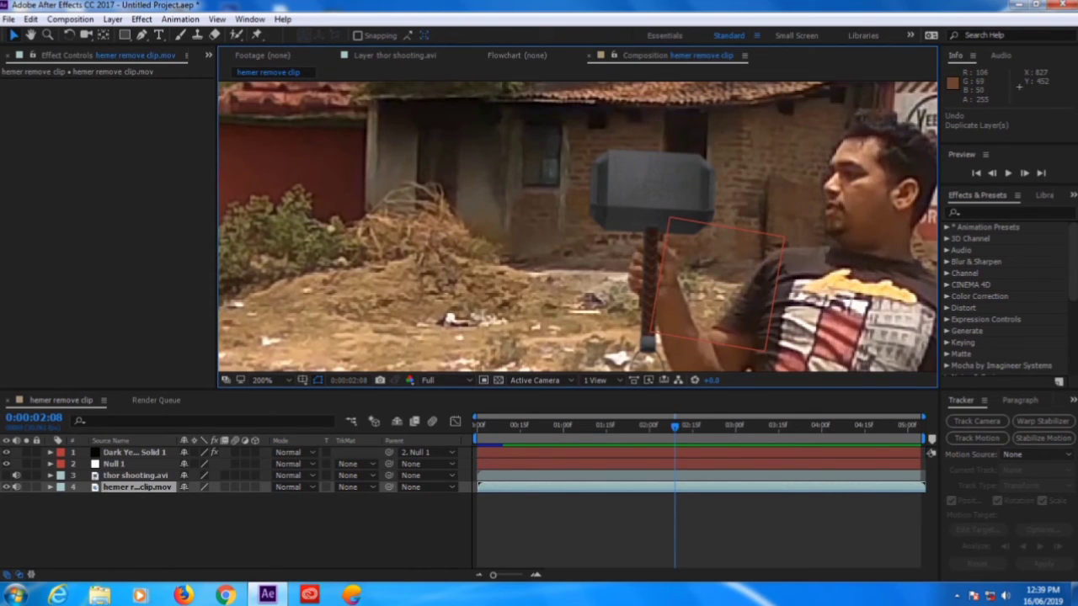
- Add a new white Parallel light to the composition with 100% intensity and no falloff
{"action": "scroll", "coordinate": [578, 227], "scroll_direction": "down", "scroll_amount": 1}
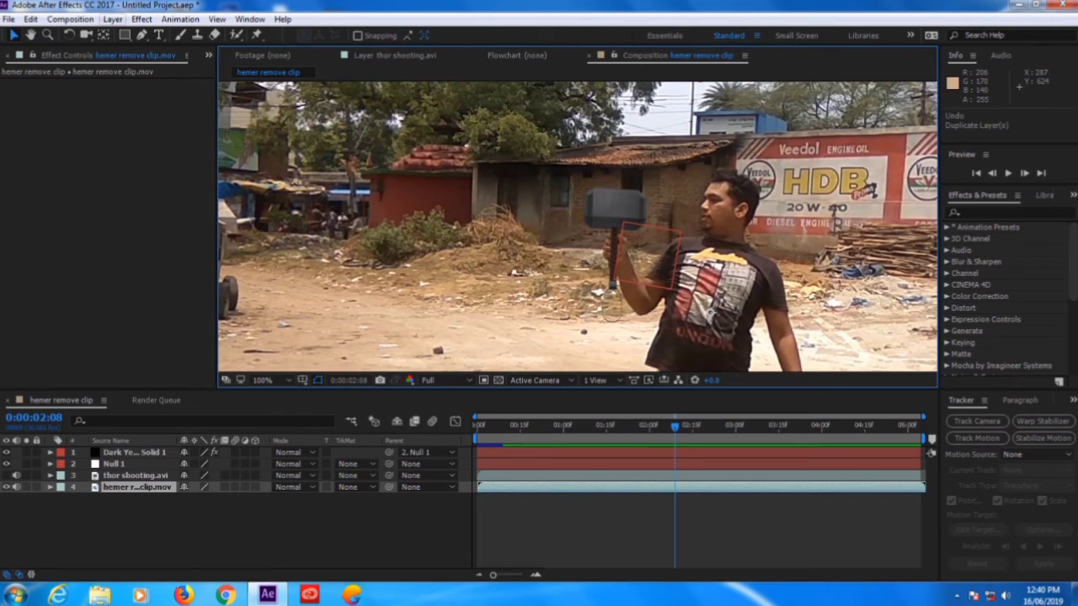
{"action": "left_click", "coordinate": [141, 18]}
{"action": "mouse_move", "coordinate": [135, 34]}
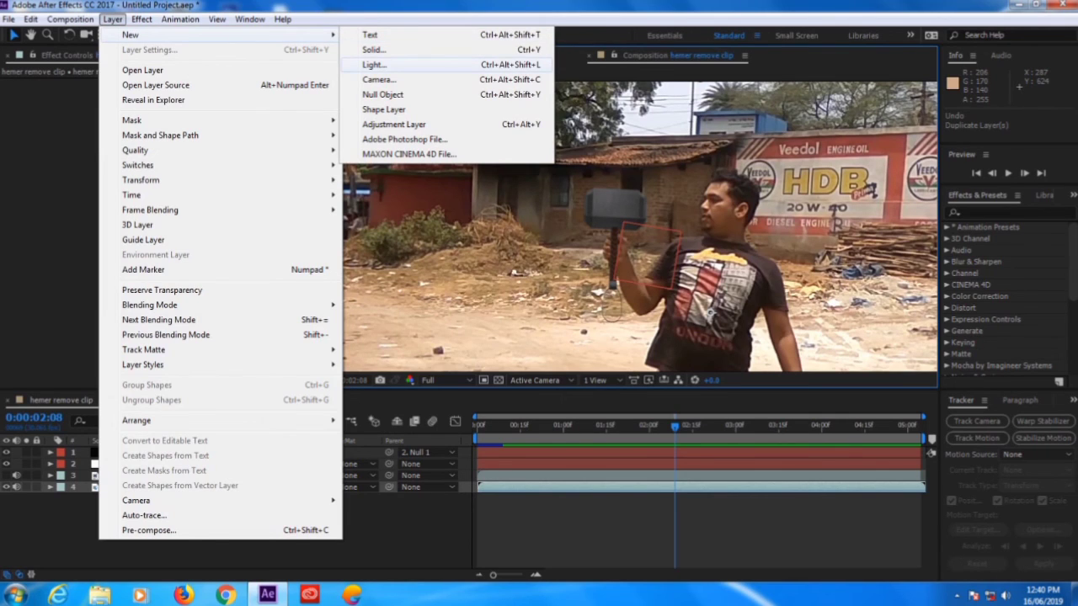
{"action": "left_click", "coordinate": [374, 64]}
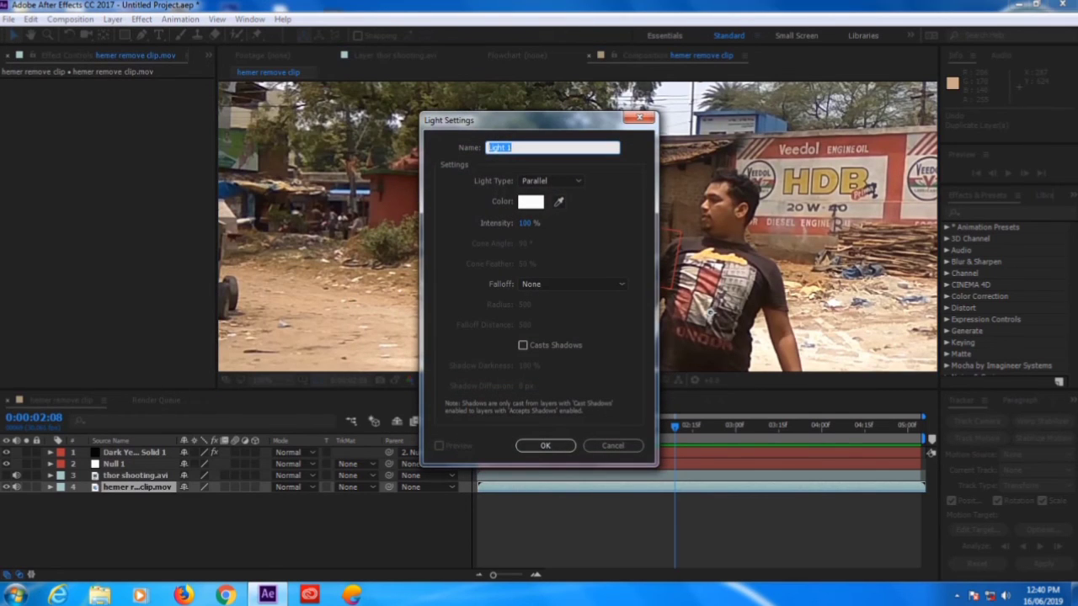
{"action": "left_click", "coordinate": [549, 180]}
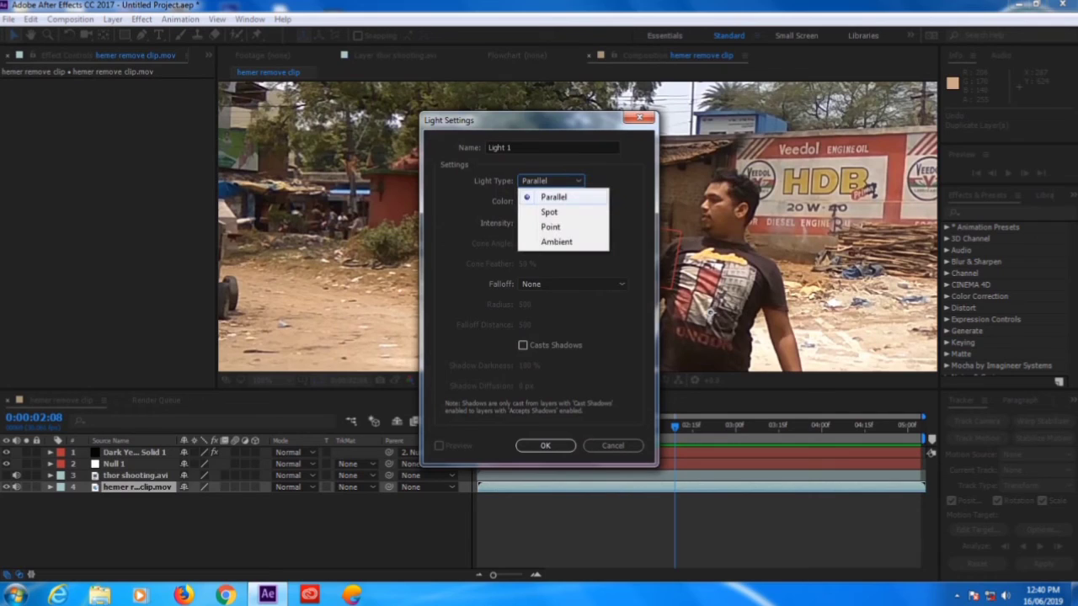
{"action": "left_click", "coordinate": [553, 196]}
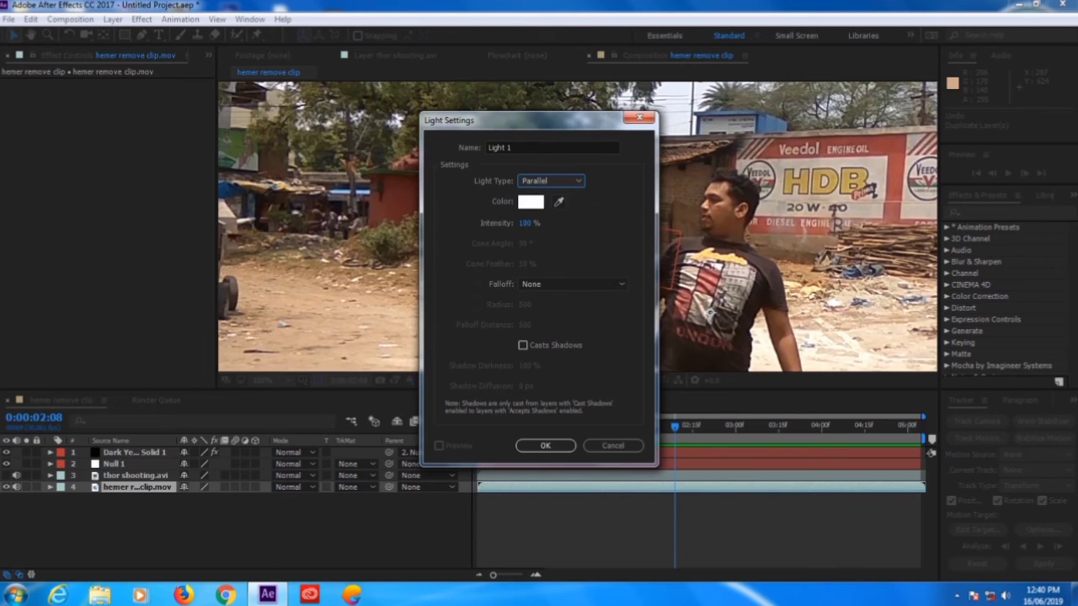
{"action": "left_click", "coordinate": [545, 445]}
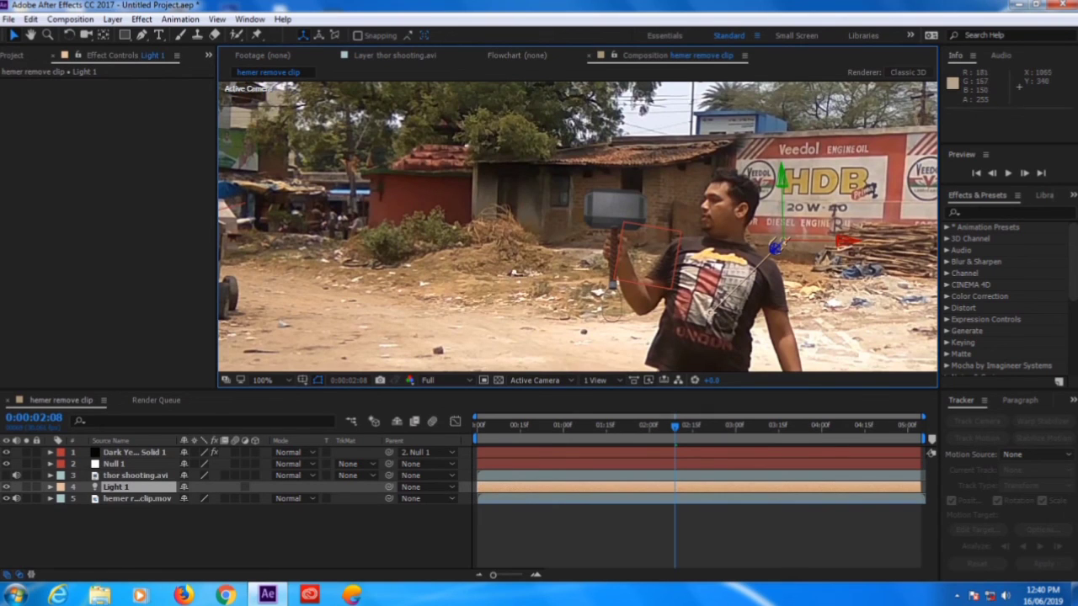
- Position the light above the frame over the hammer and aim its point of interest at the hammer head
{"action": "left_click_drag", "start_coordinate": [775, 247], "coordinate": [773, 115]}
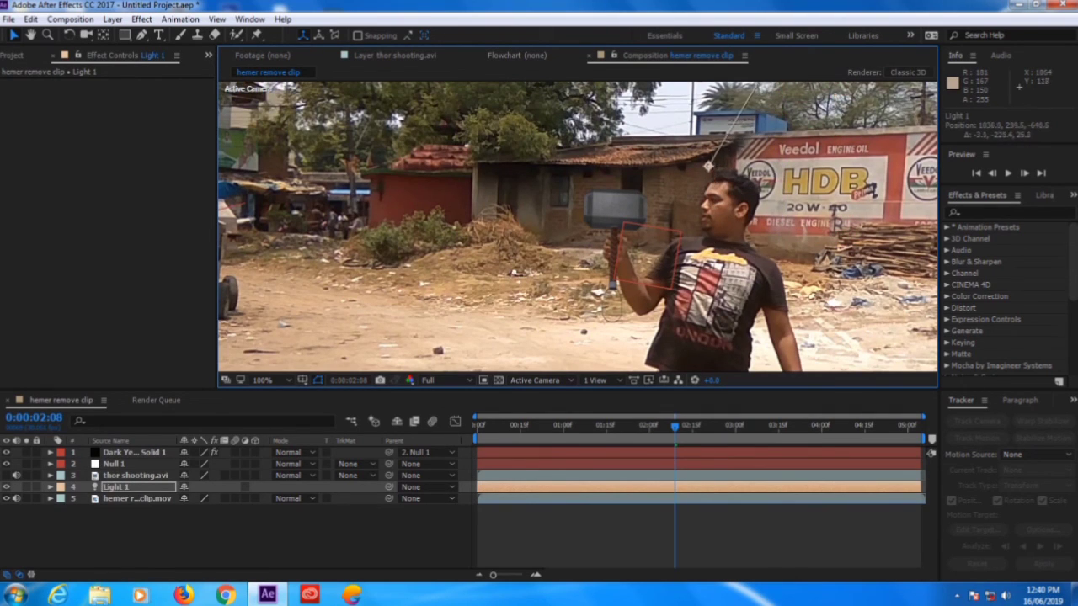
{"action": "left_click_drag", "start_coordinate": [710, 166], "coordinate": [708, 167]}
{"action": "scroll", "coordinate": [577, 226], "scroll_direction": "down", "scroll_amount": 1}
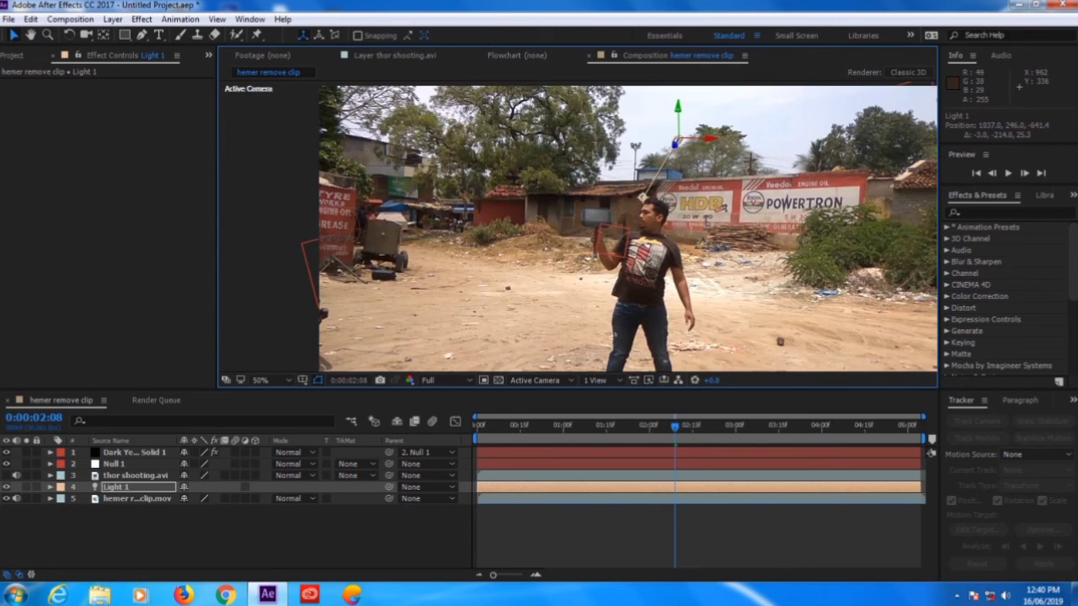
{"action": "left_click_drag", "start_coordinate": [643, 197], "coordinate": [603, 208]}
{"action": "left_click_drag", "start_coordinate": [707, 140], "coordinate": [486, 127]}
{"action": "left_click_drag", "start_coordinate": [432, 206], "coordinate": [515, 177]}
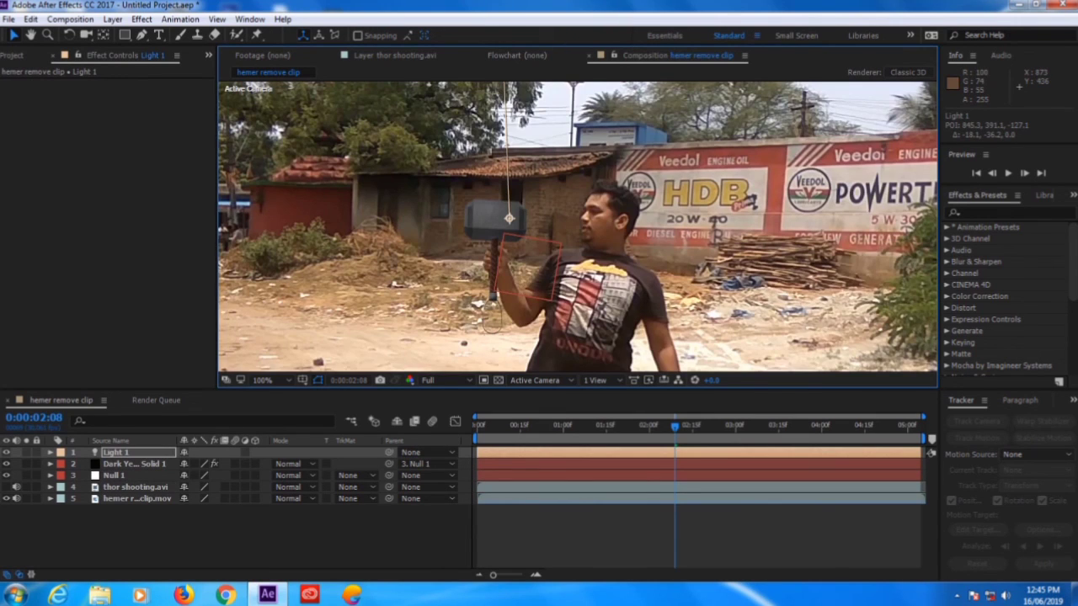
{"action": "left_click_drag", "start_coordinate": [509, 218], "coordinate": [499, 217]}
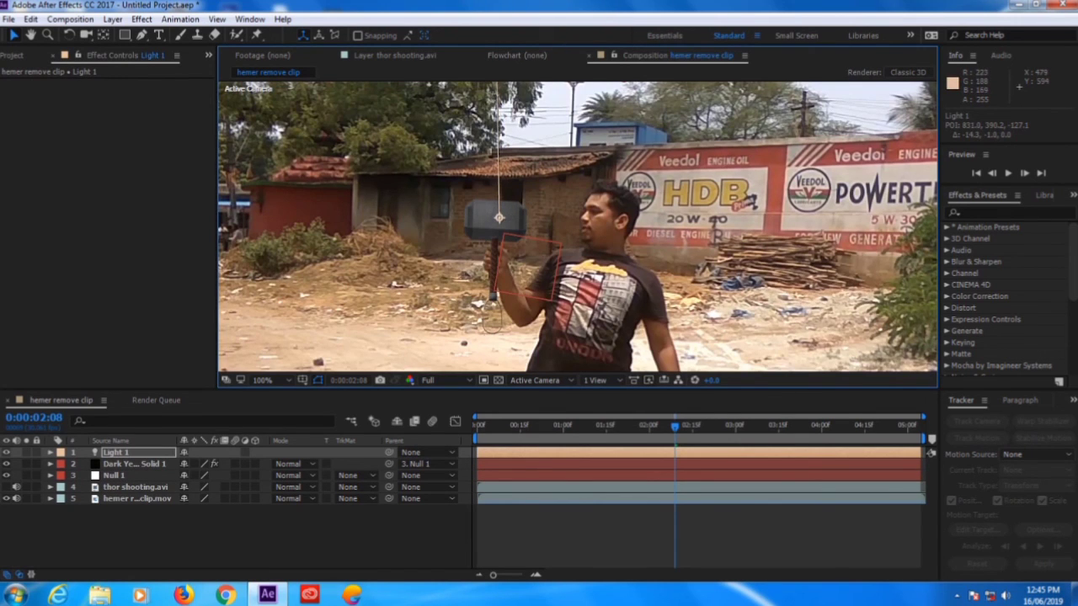
- Raise the parallel light's intensity to about 750% in its Light Options
{"action": "left_click", "coordinate": [51, 452]}
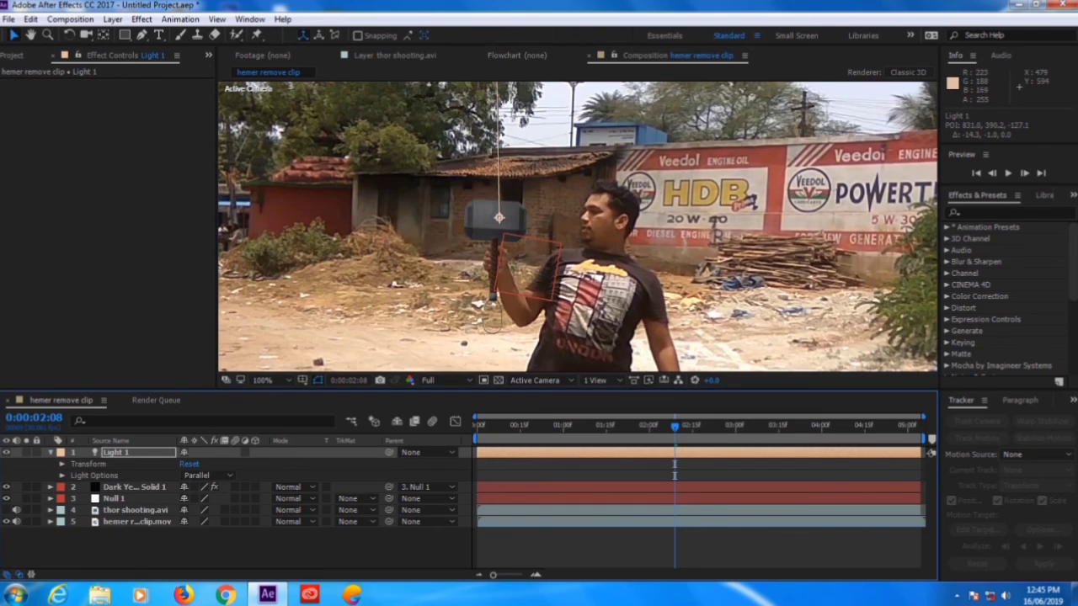
{"action": "key", "text": "u"}
{"action": "key", "text": "u"}
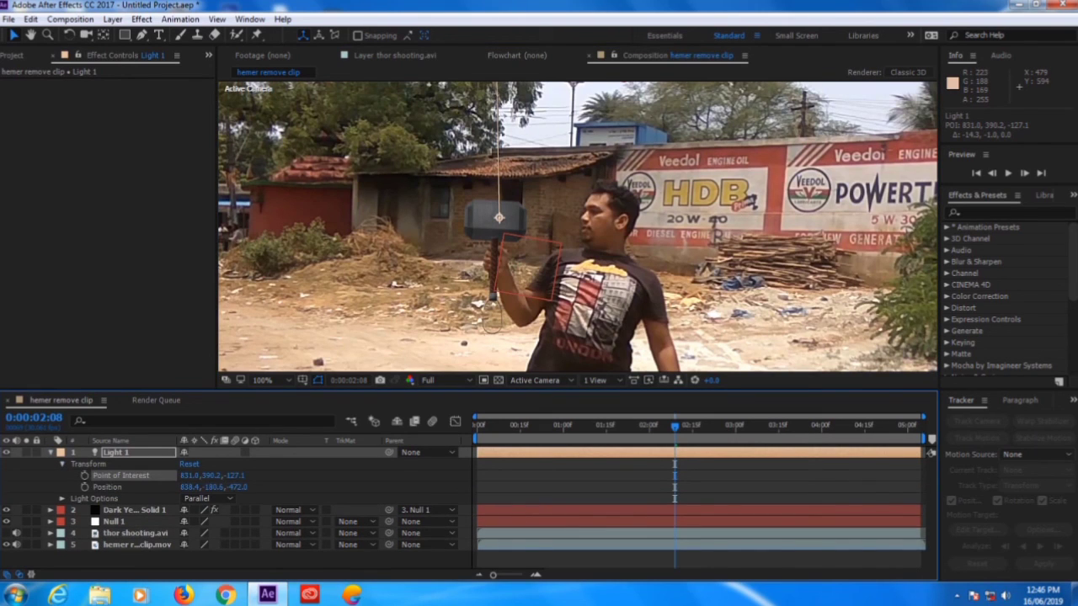
{"action": "left_click", "coordinate": [61, 464]}
{"action": "left_click", "coordinate": [62, 474]}
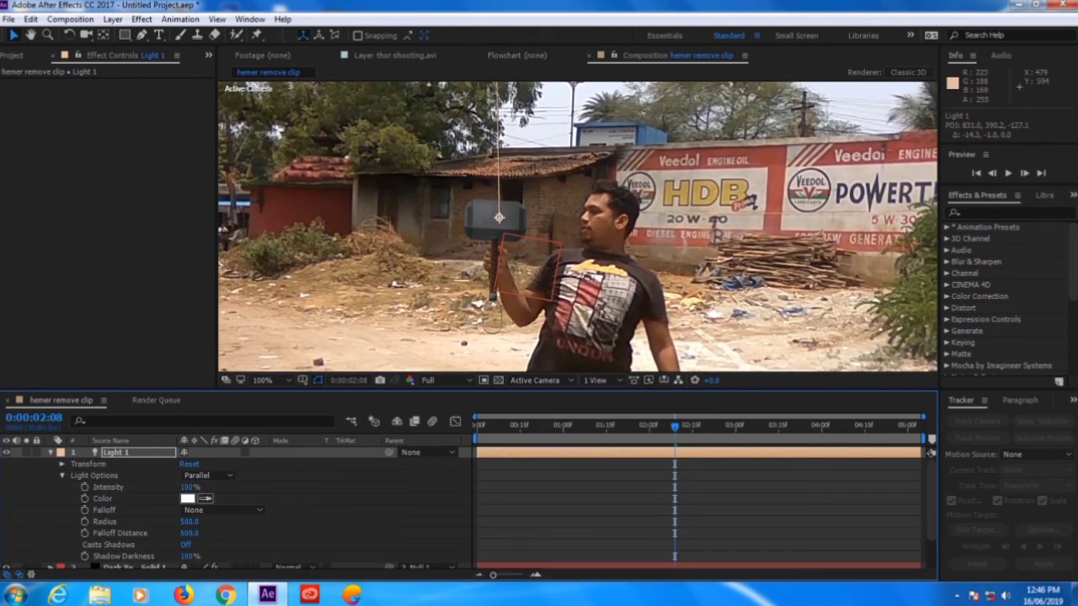
{"action": "left_click_drag", "start_coordinate": [187, 486], "coordinate": [270, 486]}
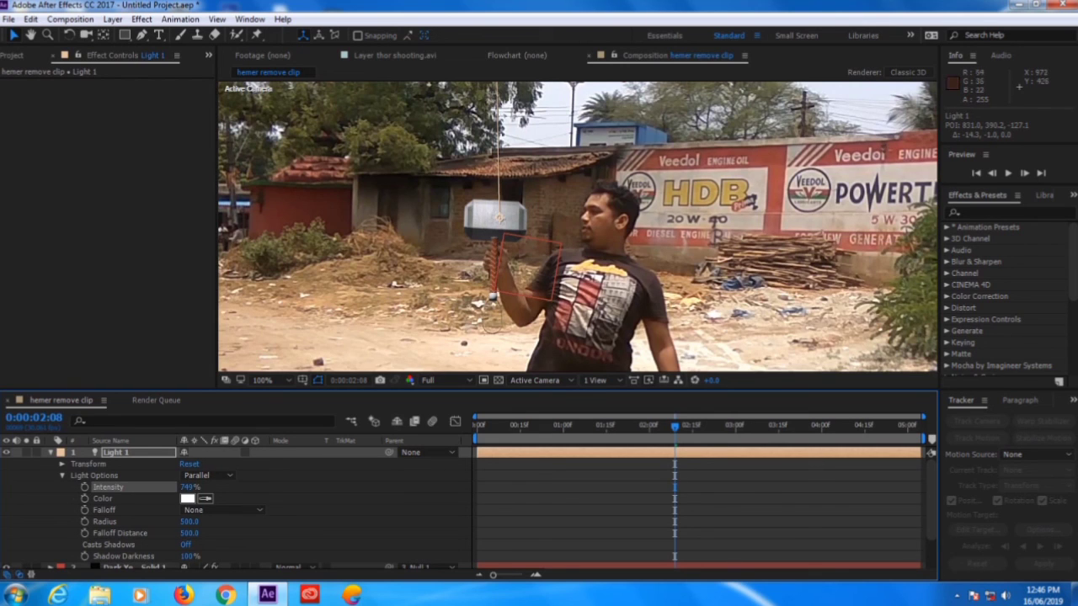
- Reselect the light above the frame and preview the composition from its first frame
{"action": "scroll", "coordinate": [577, 227], "scroll_direction": "down", "scroll_amount": 3}
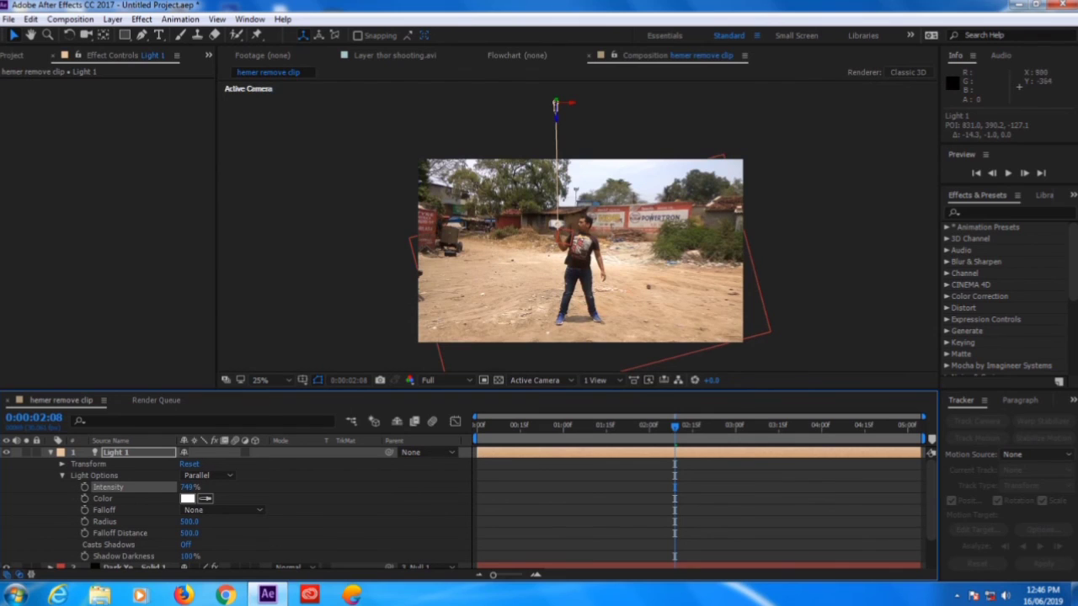
{"action": "left_click", "coordinate": [570, 100]}
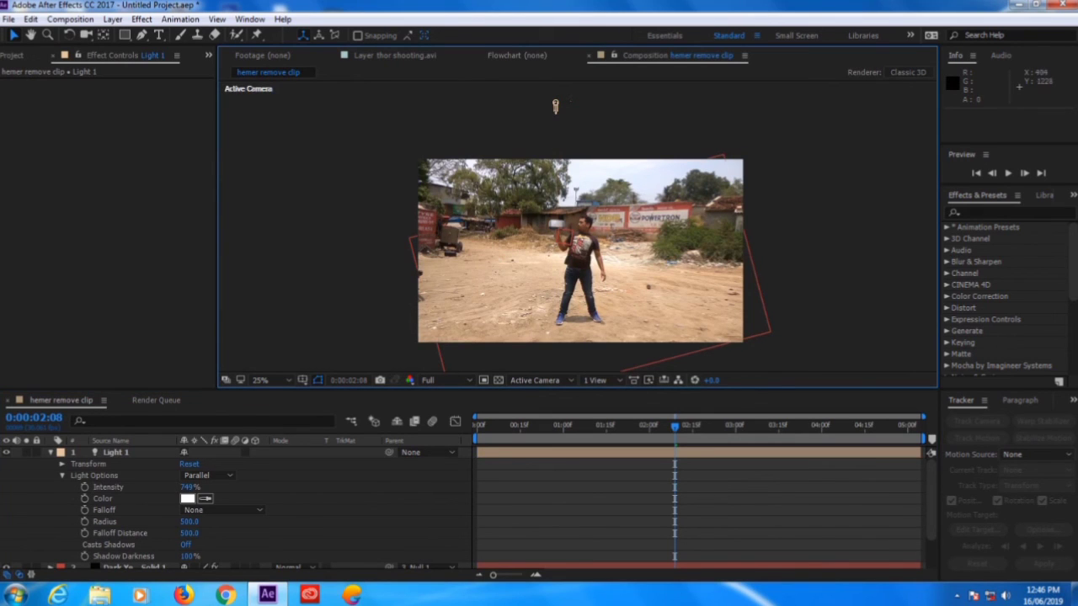
{"action": "left_click", "coordinate": [555, 105]}
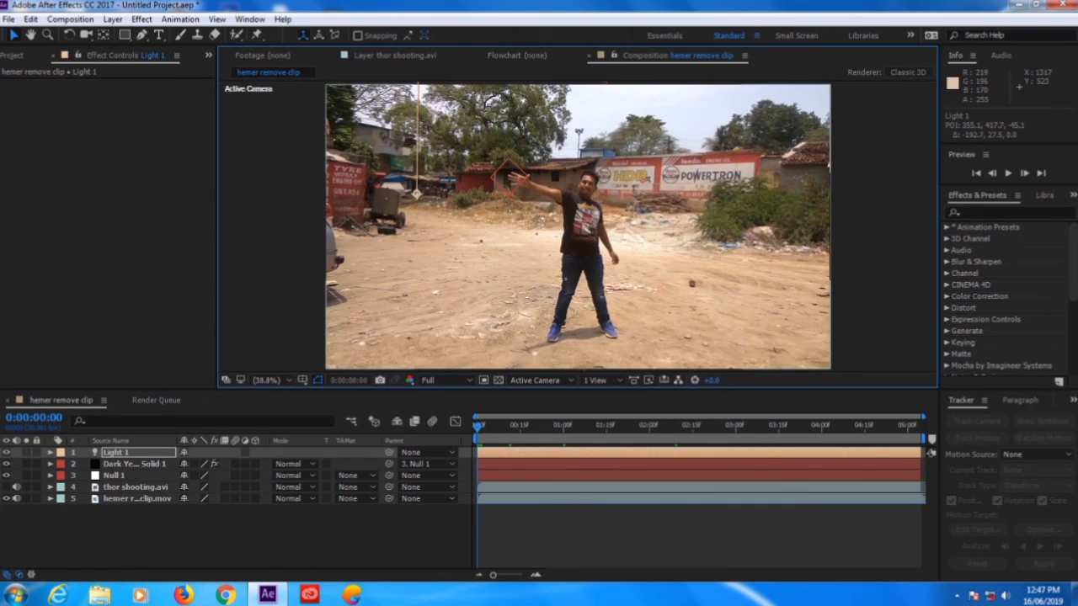
{"action": "left_click", "coordinate": [463, 440]}
{"action": "key", "text": "space"}
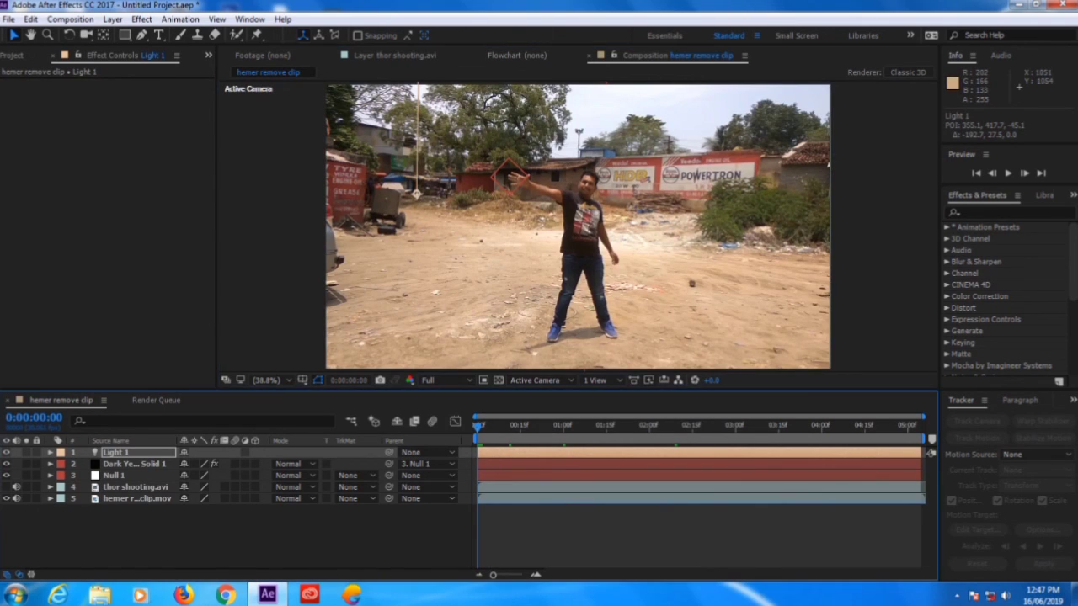